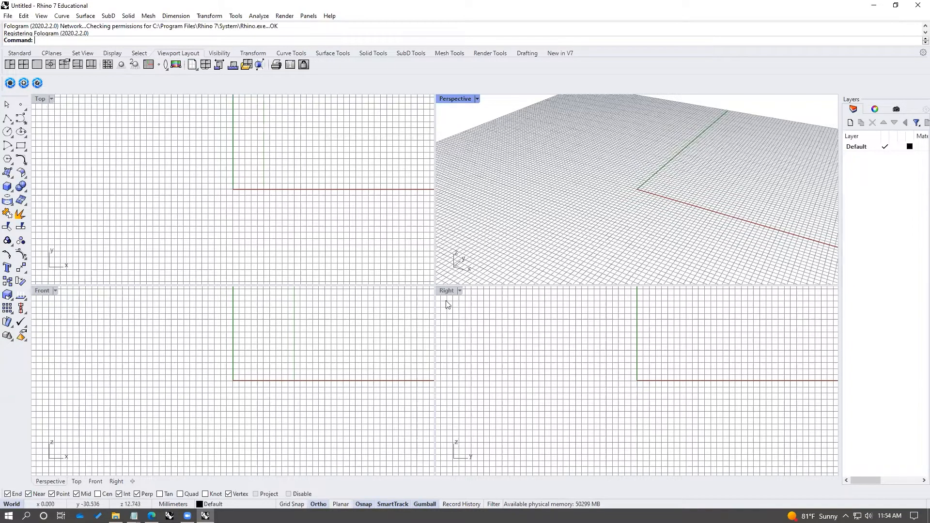
left_click(460, 290)
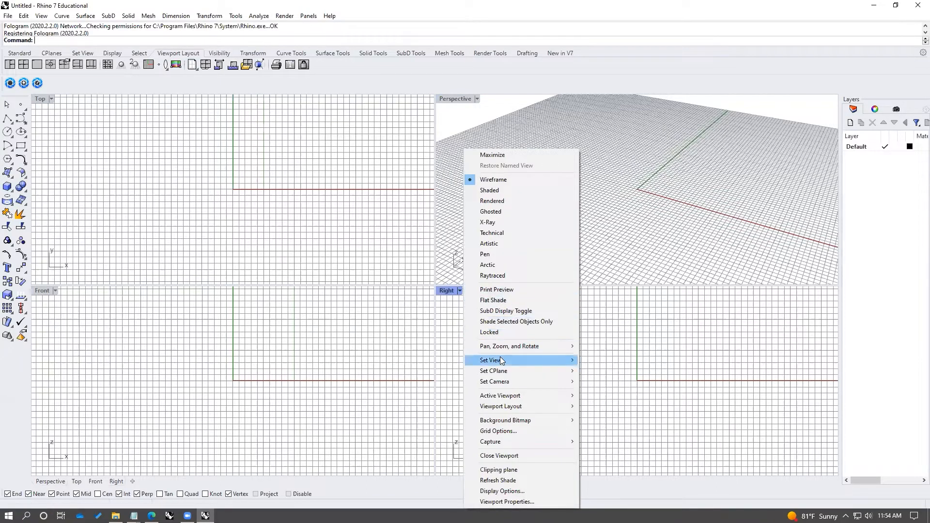
mouse_move(528, 360)
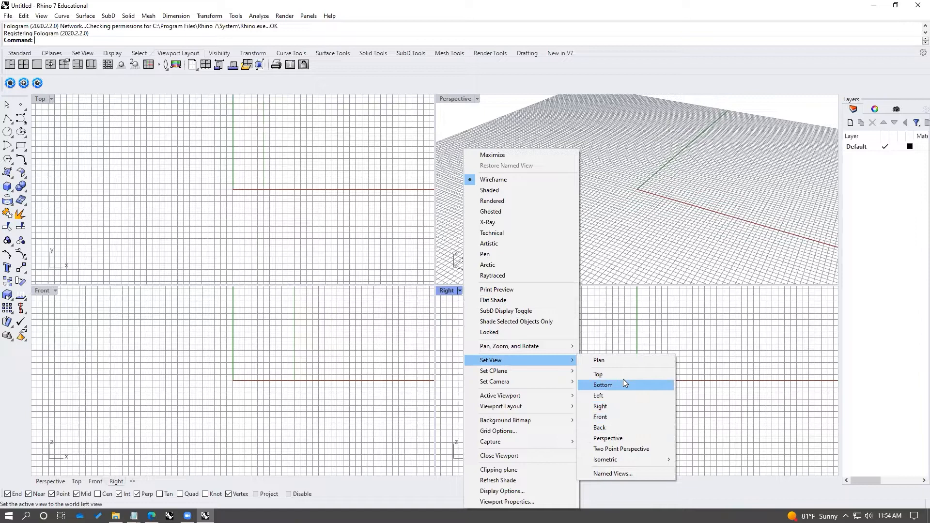
left_click(607, 231)
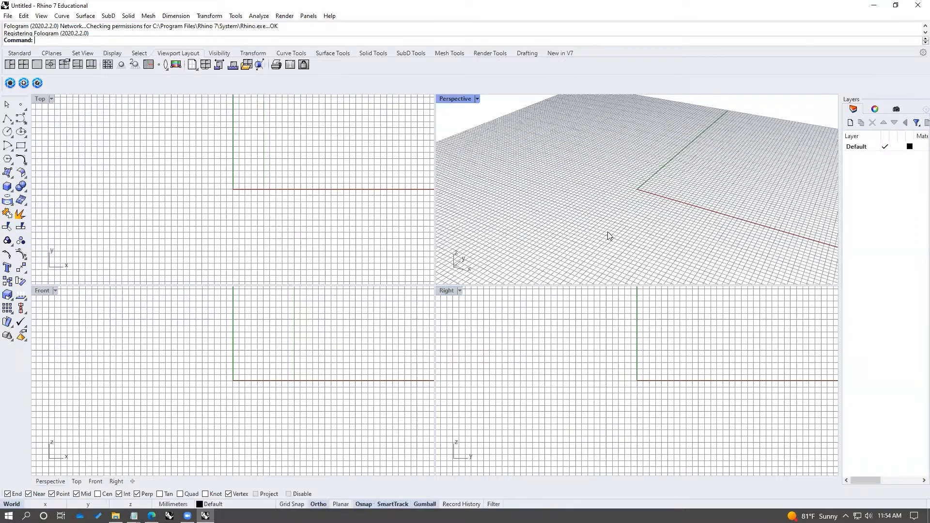
Maximize the Perspective viewport and view the construction grid from several angles and distances.
double_click(455, 100)
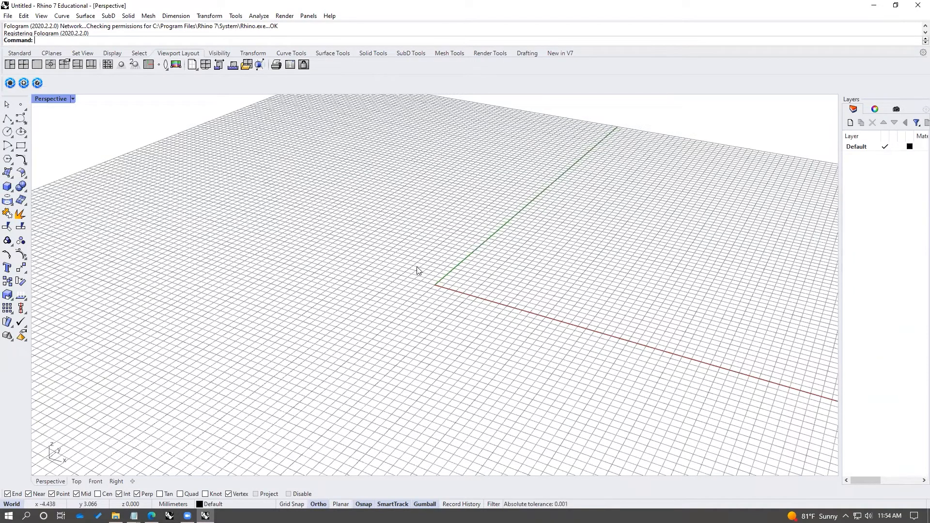
right_click_drag(400, 267, 529, 258)
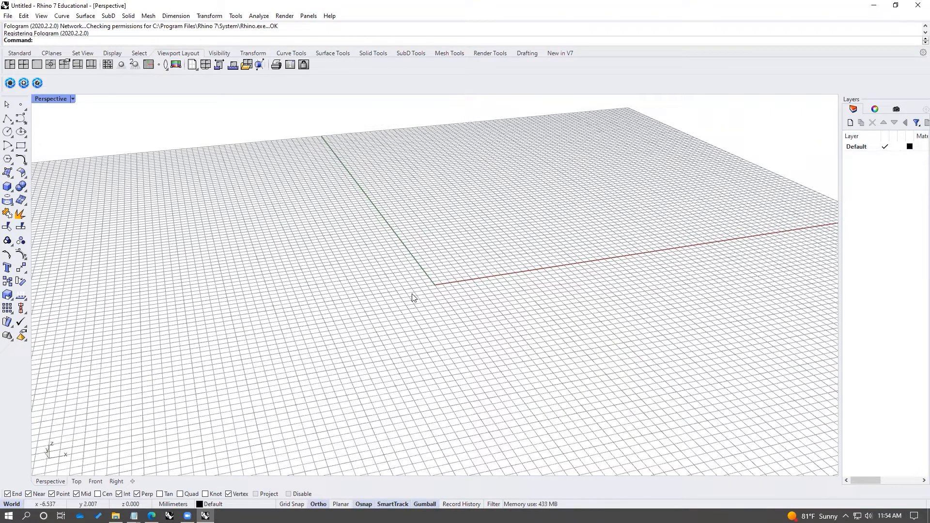
right_click_drag(449, 277, 574, 279)
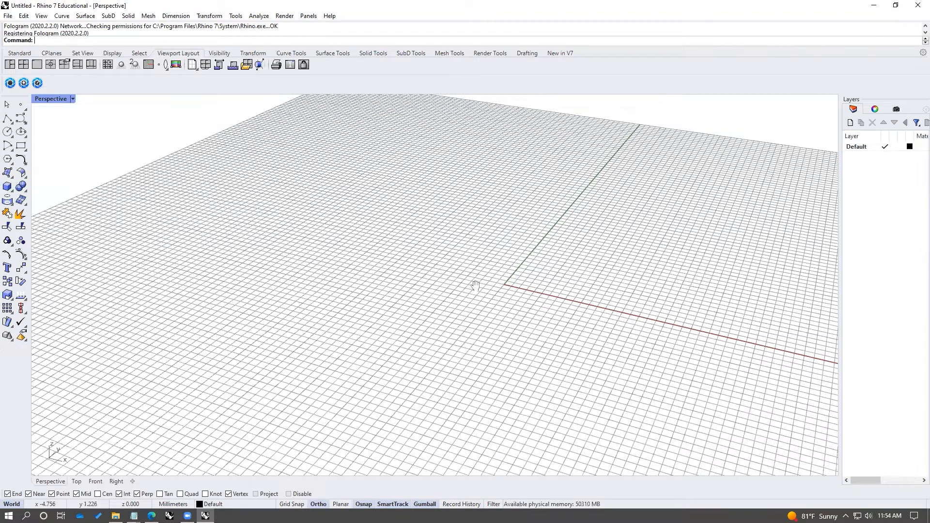
scroll(406, 297, "down", 2)
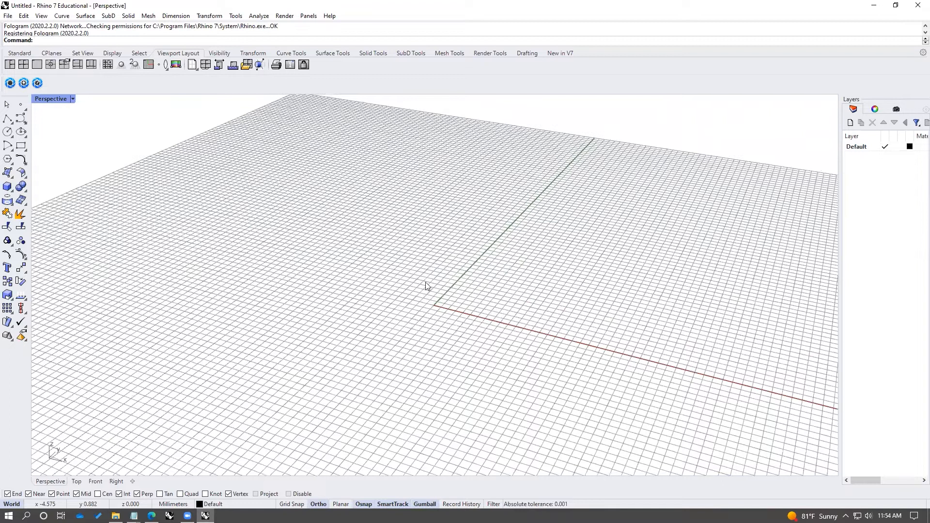
scroll(425, 282, "down", 2)
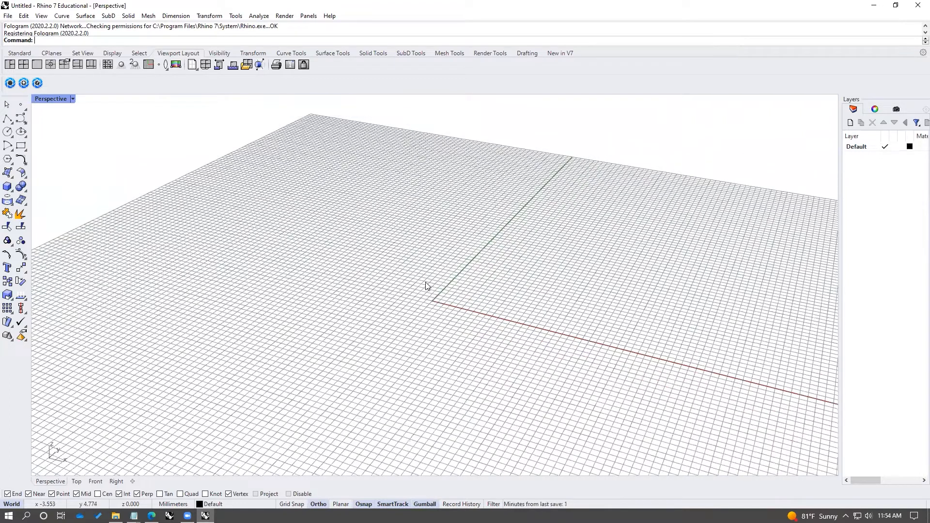
scroll(425, 279, "down", 3)
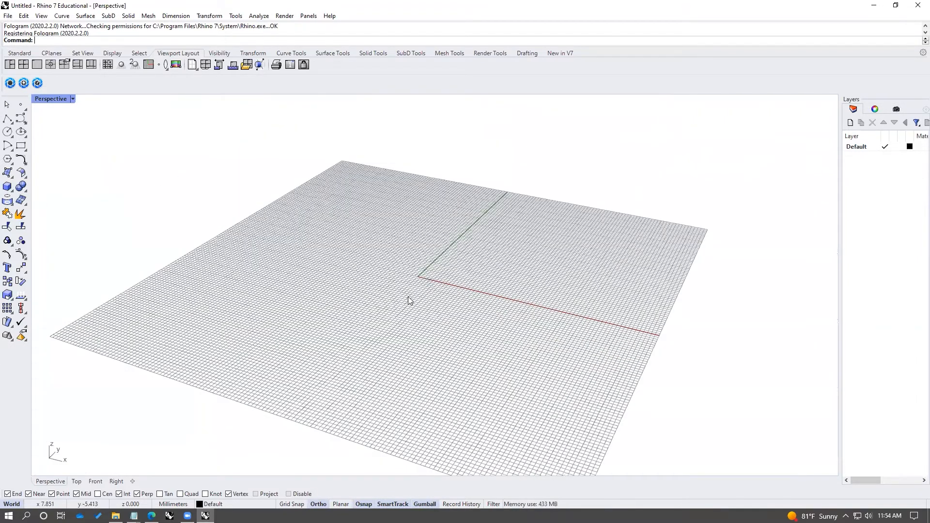
right_click_drag(489, 303, 516, 302)
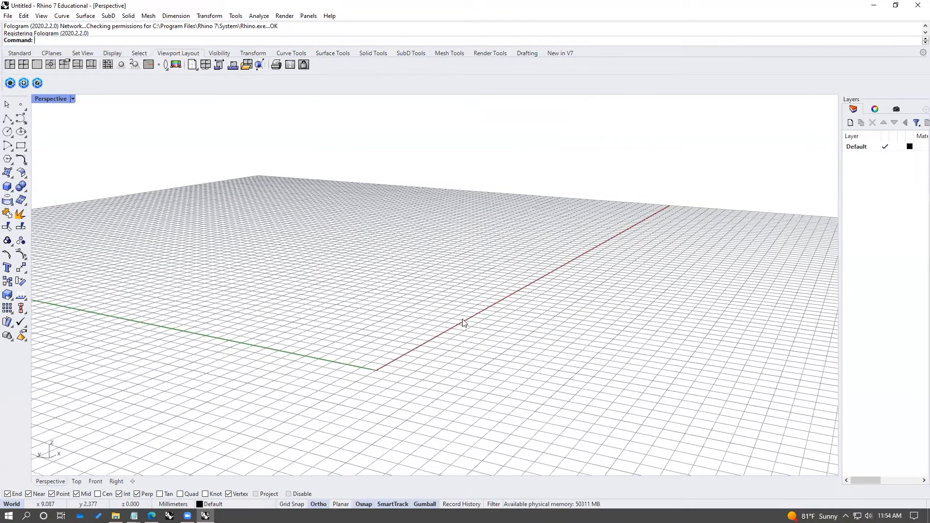
right_click_drag(425, 312, 400, 303)
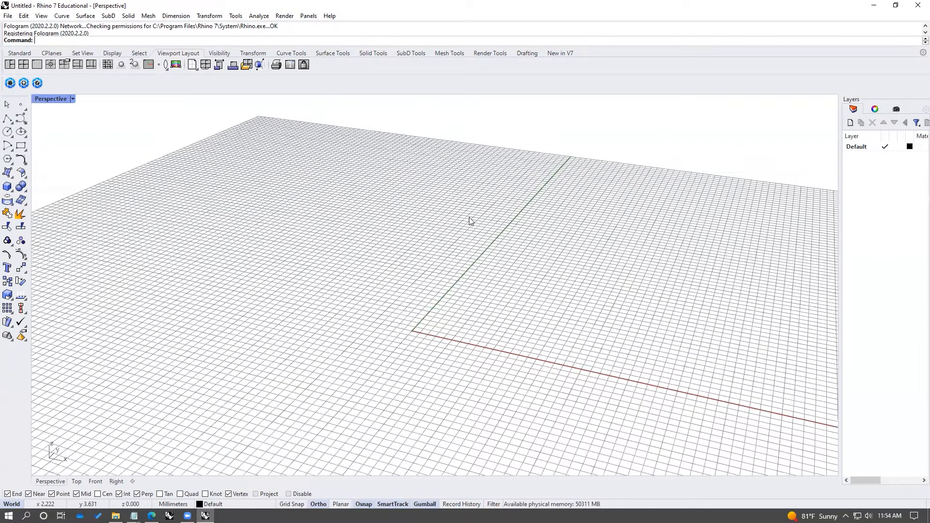
right_click_drag(468, 217, 438, 205)
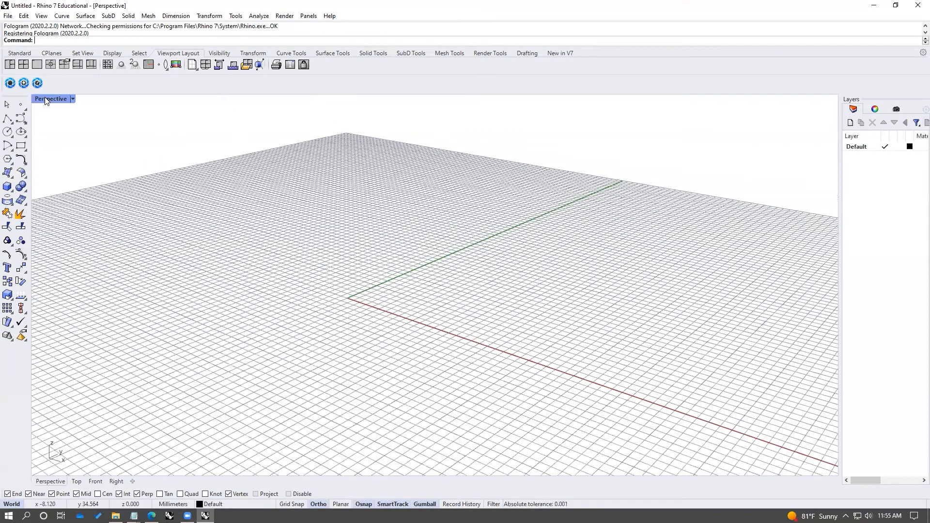
Display the document's list of named views.
left_click(897, 109)
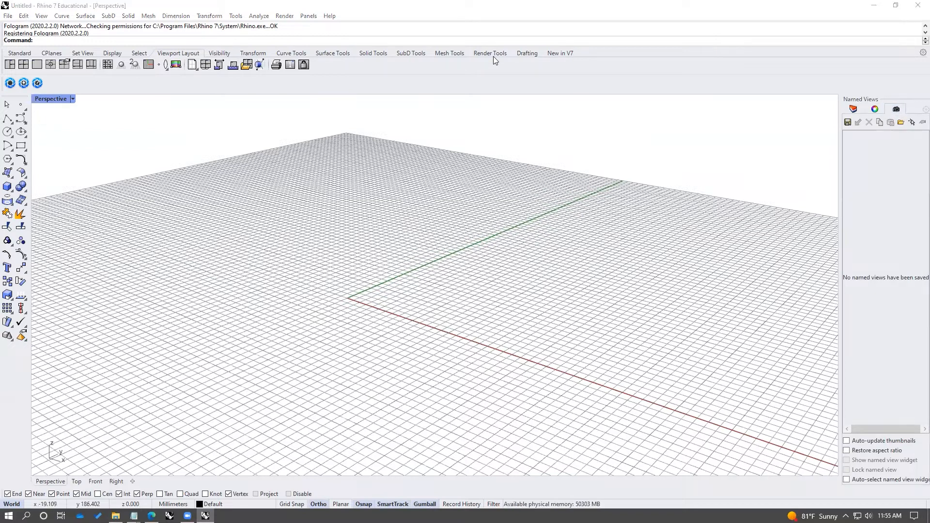
left_click(235, 16)
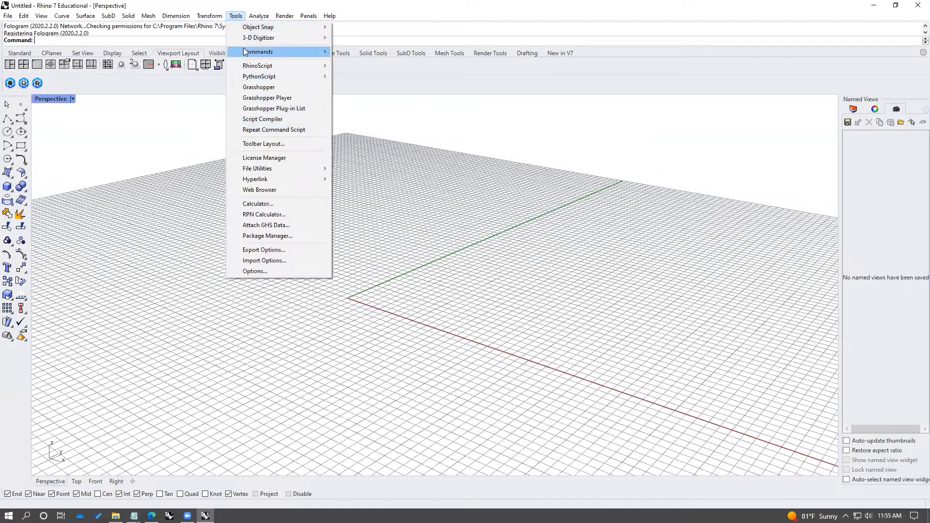
left_click(236, 16)
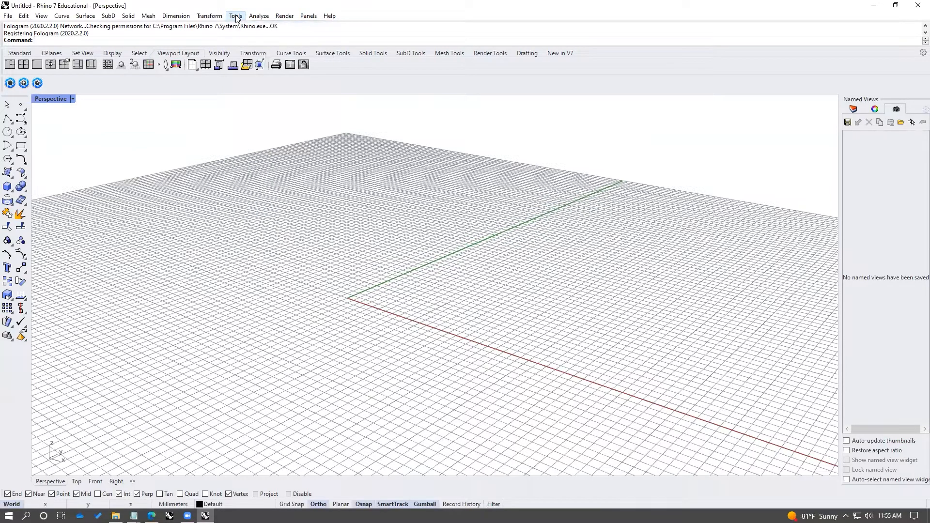
left_click(72, 99)
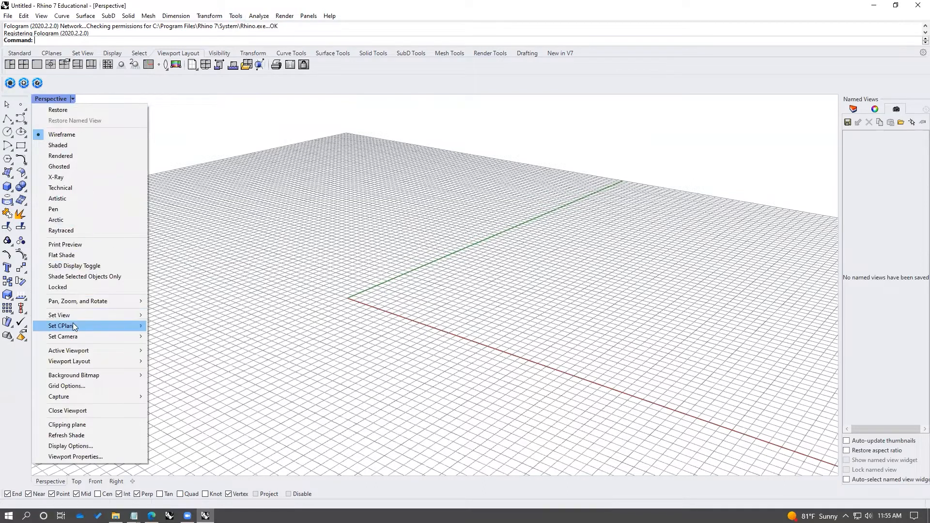
mouse_move(68, 317)
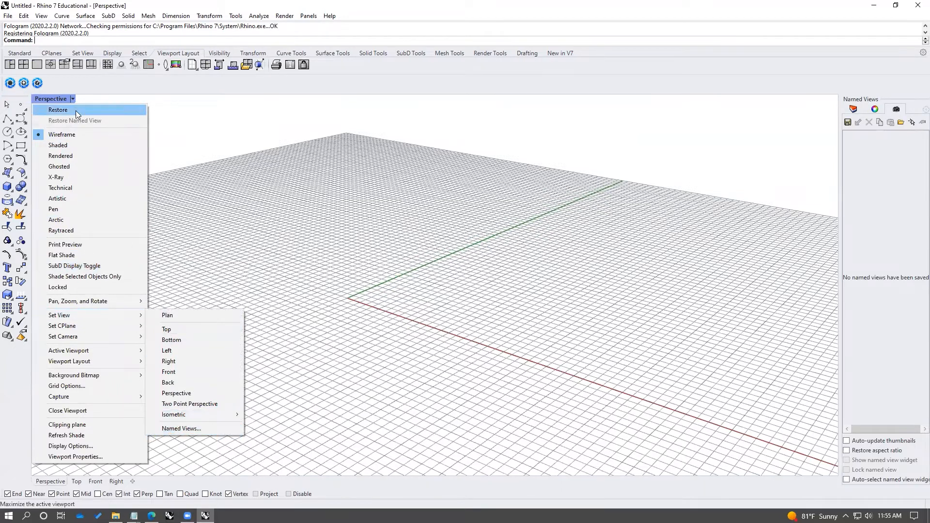
left_click(876, 161)
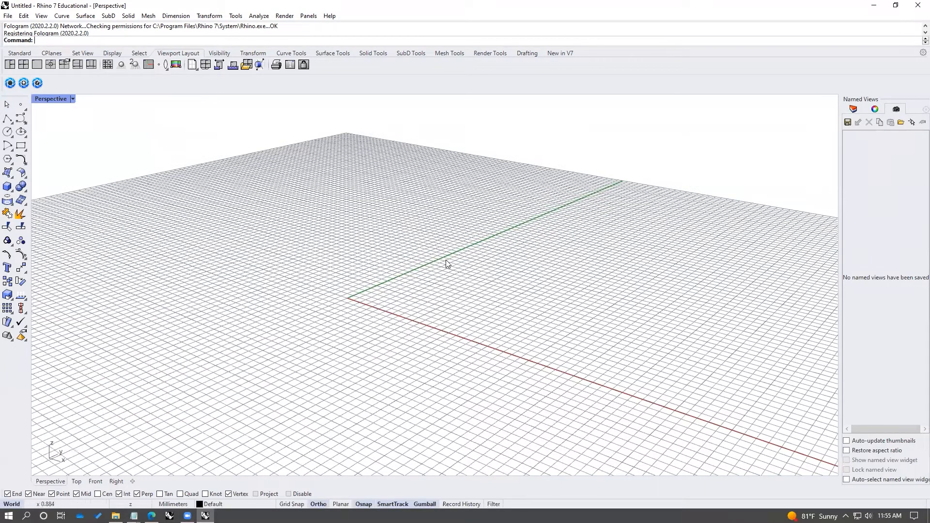
Save the current Perspective viewport as a named view called View_01.
left_click(848, 121)
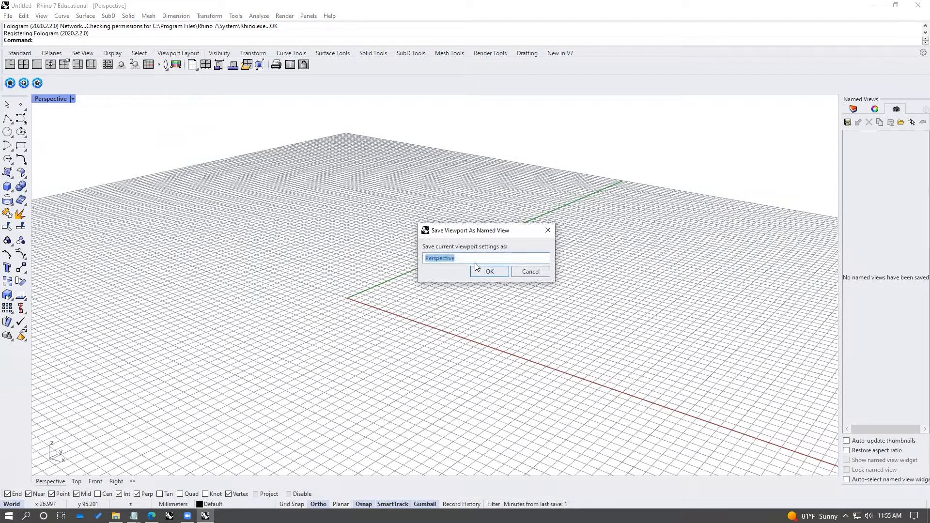
type("View_01")
left_click(476, 268)
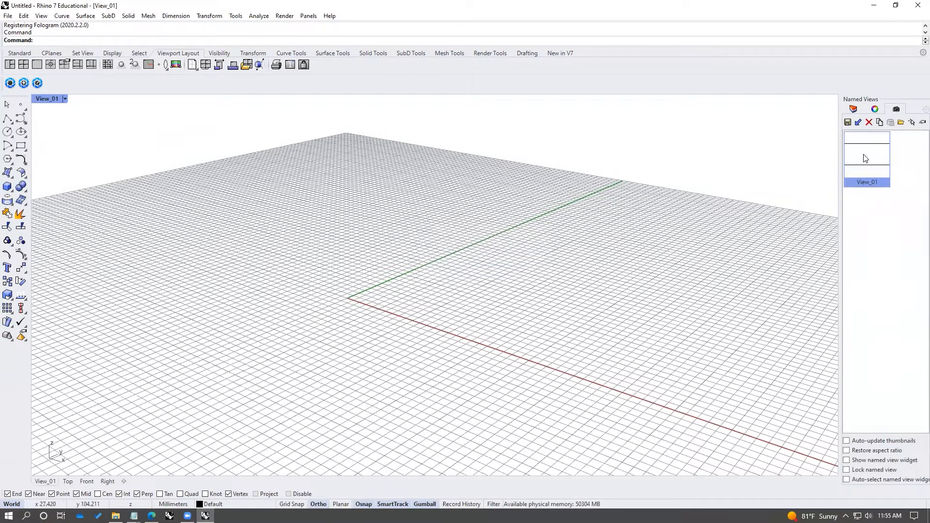
Look at the Top viewport maximized and return to the maximized View_01 viewport.
double_click(55, 99)
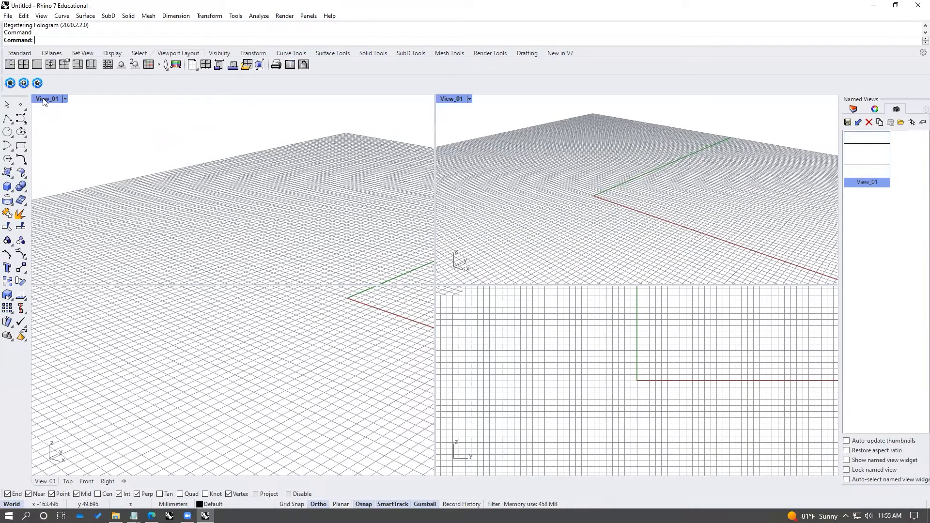
double_click(38, 99)
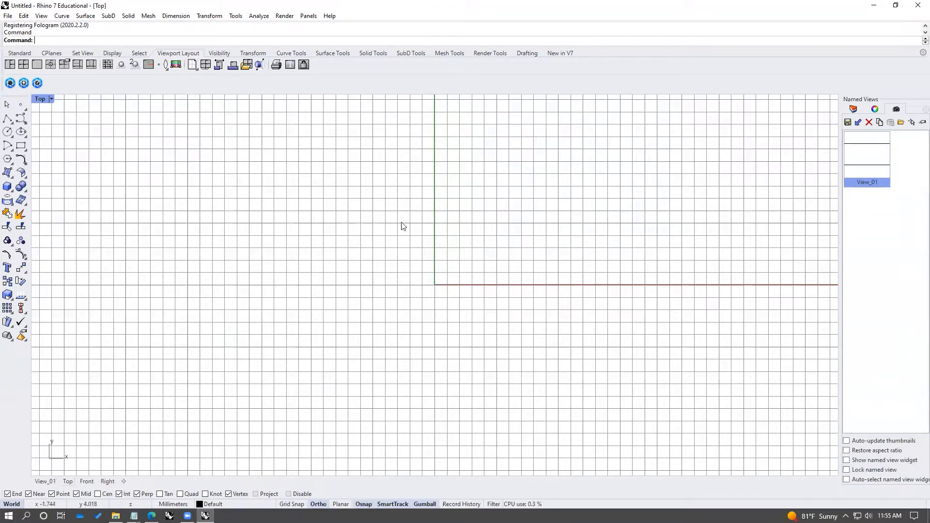
right_click_drag(401, 237, 134, 156)
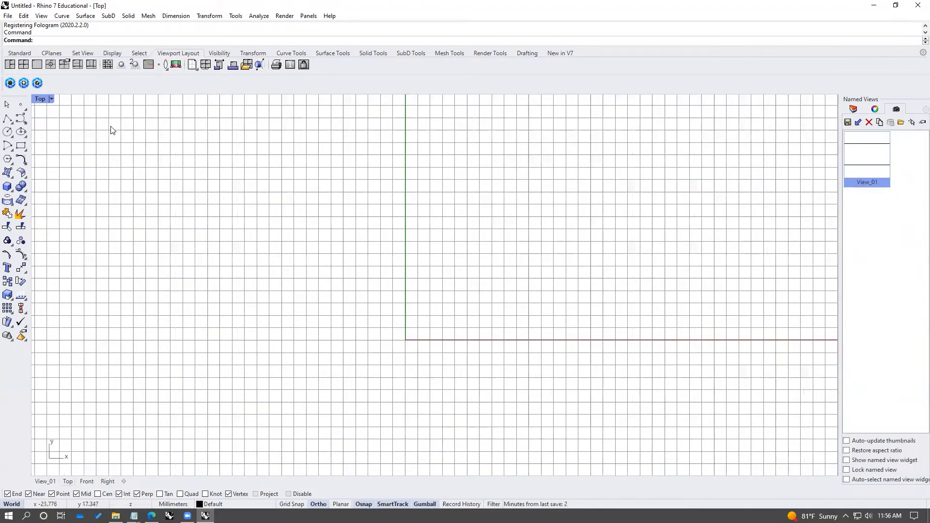
double_click(41, 98)
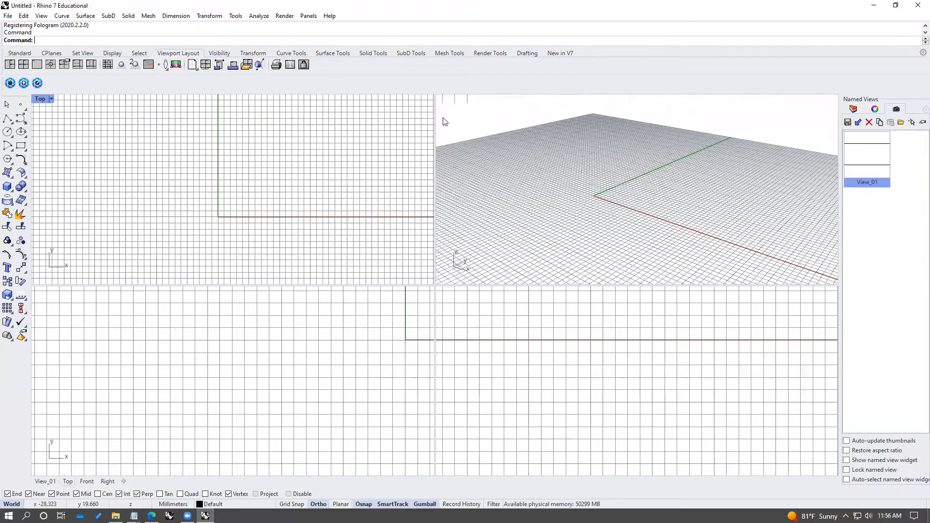
key("ctrl+m")
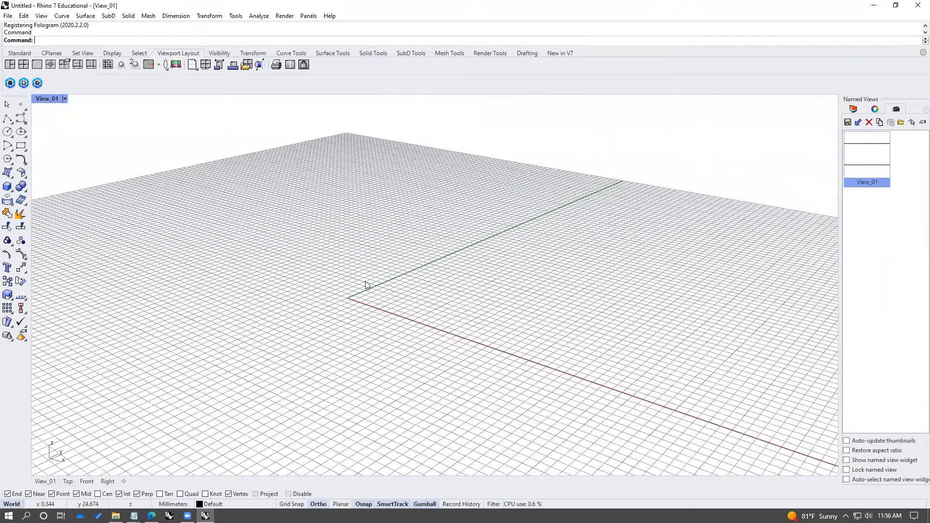
Show the view properties of View_01 and examine the grid and camera values while changing the viewing angle and distance.
left_click(875, 109)
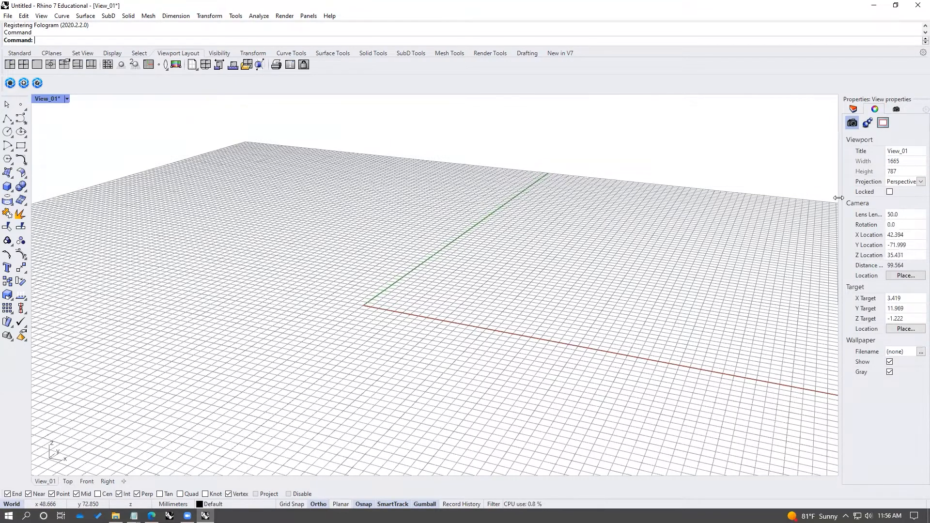
right_click_drag(460, 256, 420, 255)
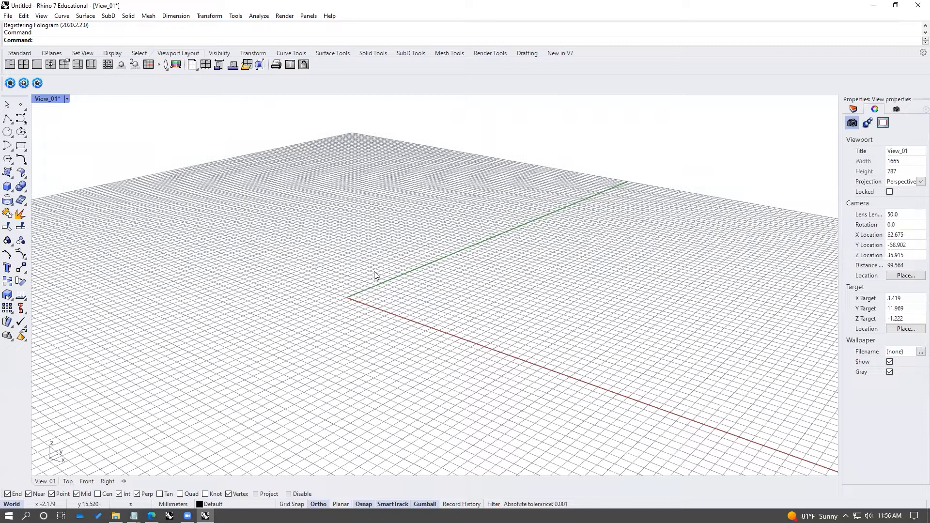
scroll(366, 287, "down", 10)
scroll(368, 289, "up", 9)
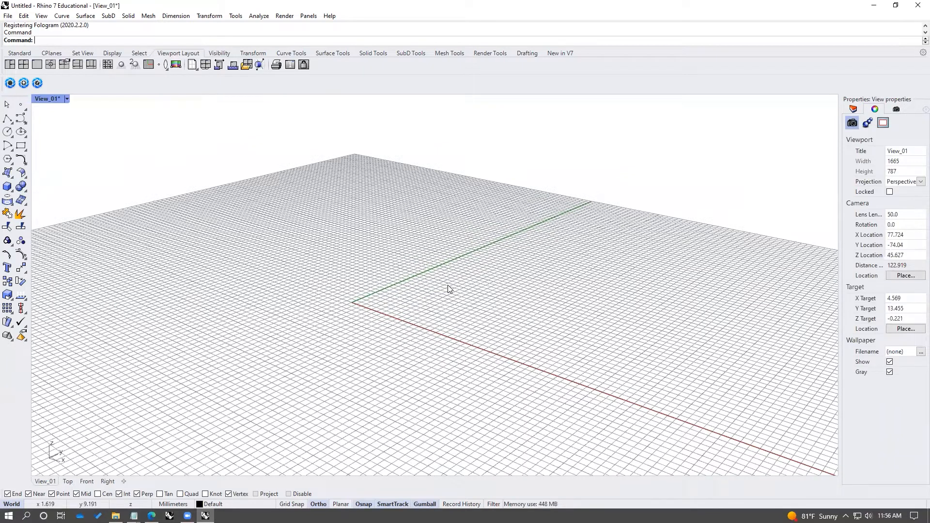
Set View_01's projection to Parallel and examine the grid from several angles.
left_click(918, 182)
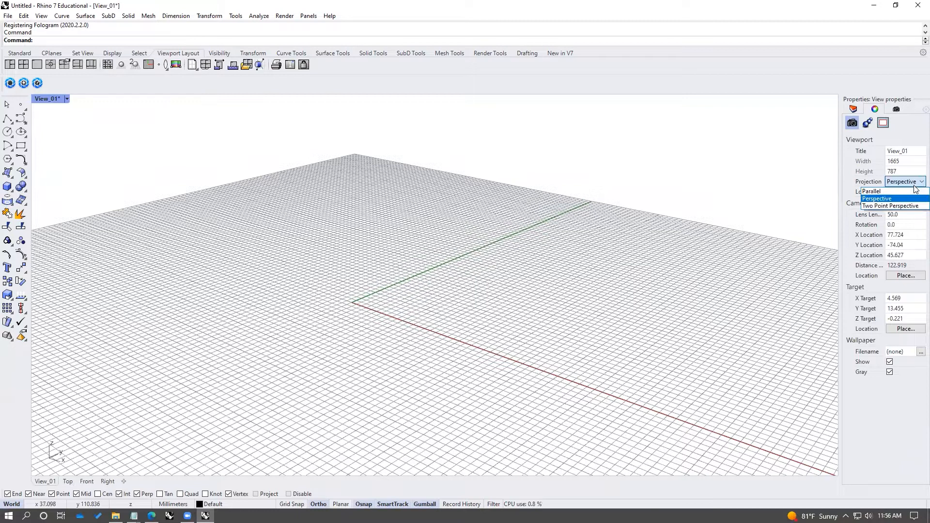
left_click(877, 193)
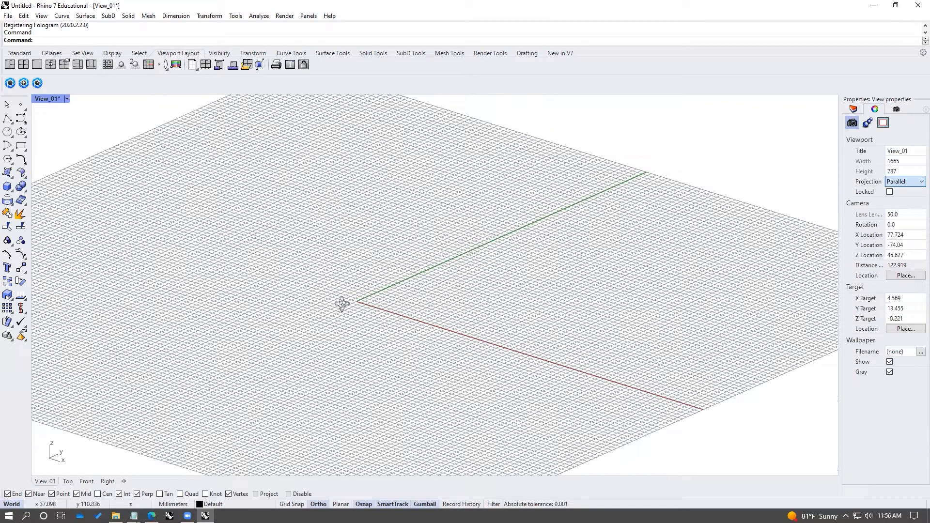
right_click_drag(401, 290, 404, 308)
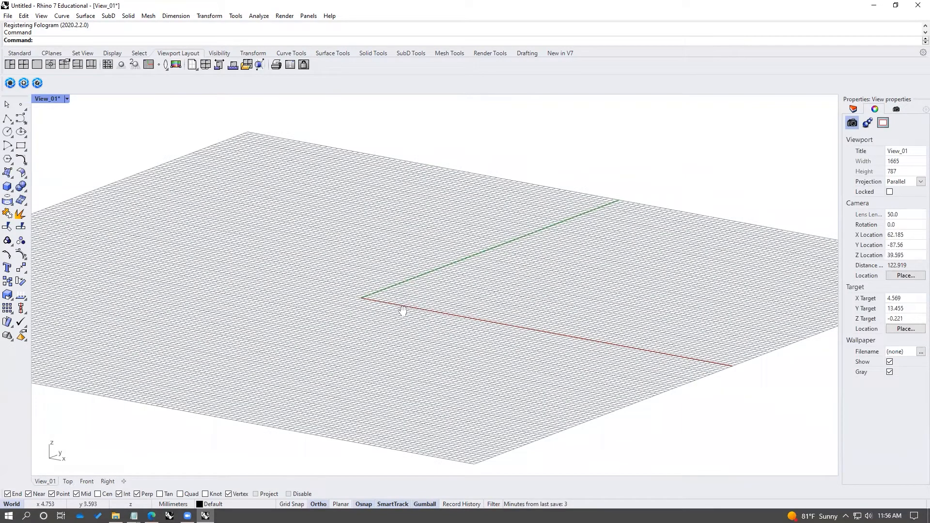
right_click_drag(467, 311, 464, 293)
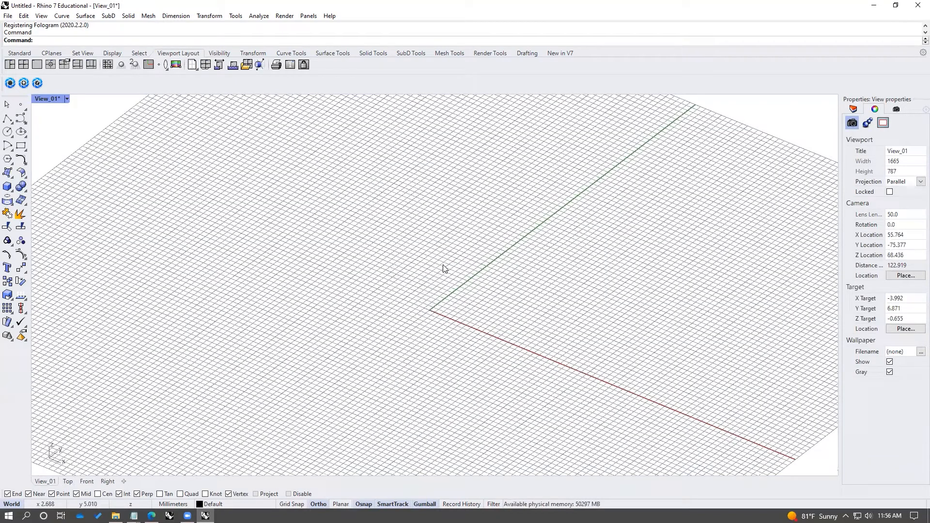
right_click_drag(457, 223, 381, 269)
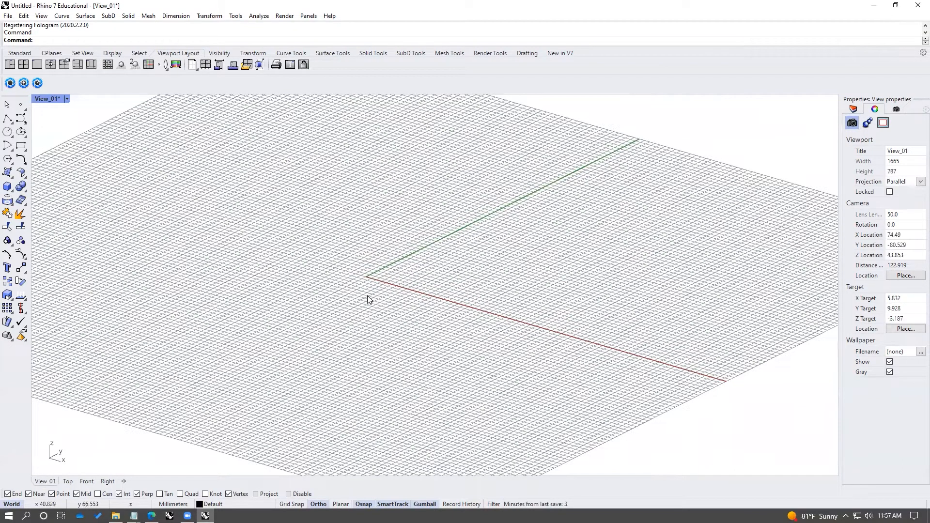
Return to the four-viewport layout and maximize the Top viewport.
double_click(47, 98)
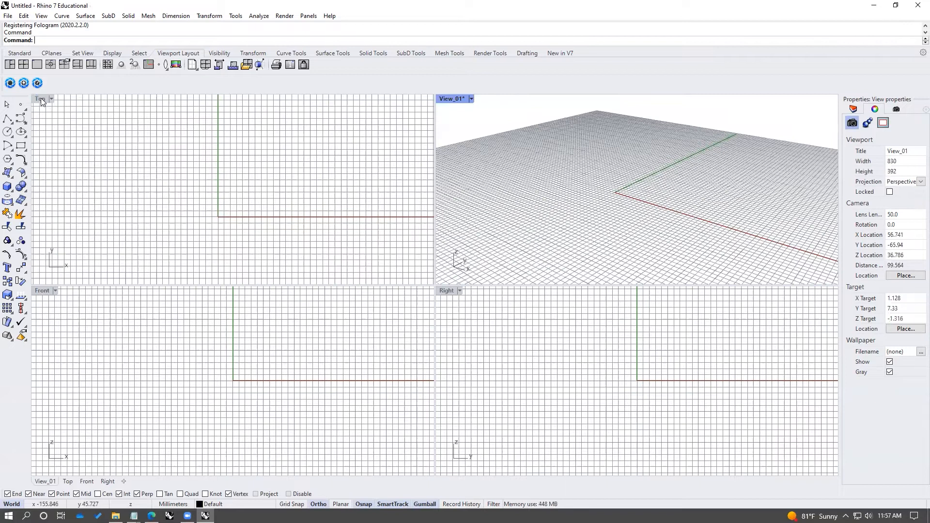
double_click(41, 99)
right_click_drag(391, 309, 359, 245)
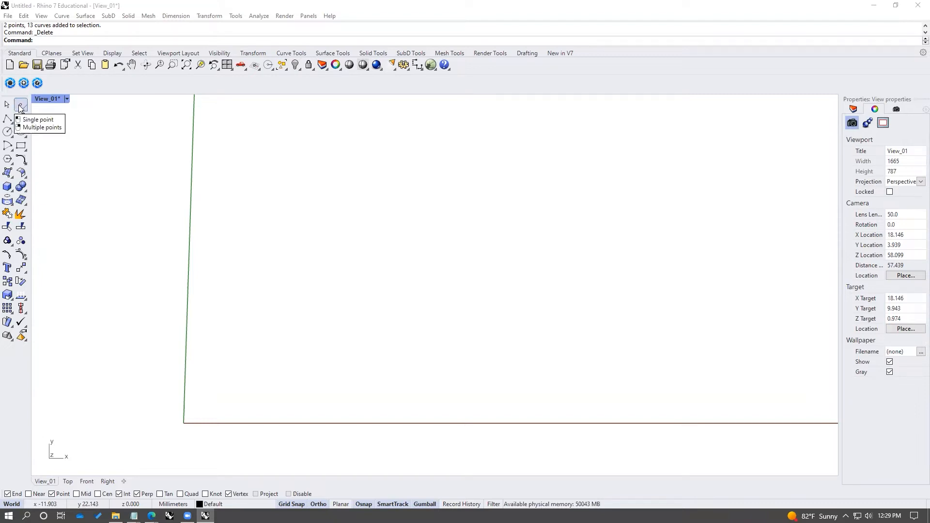
Place a single point at the origin, where the red and green axes meet.
left_click(213, 239)
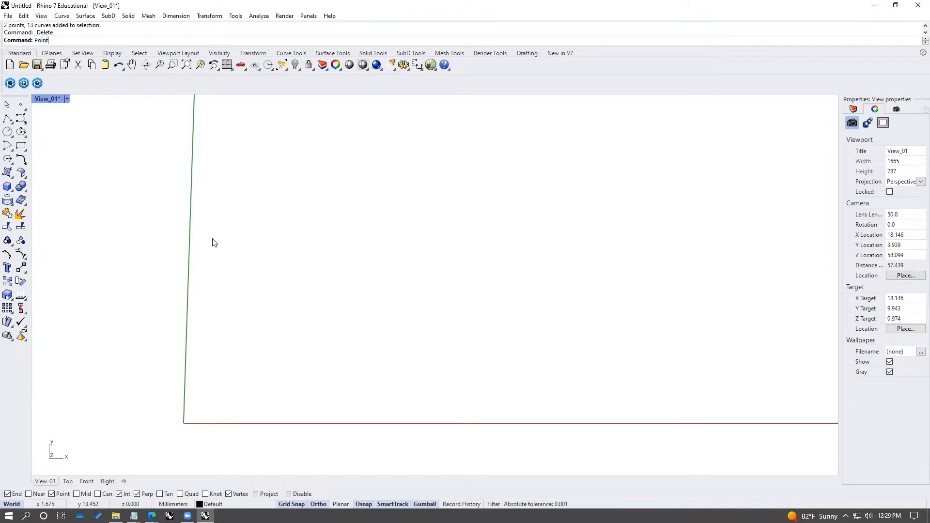
key("Return")
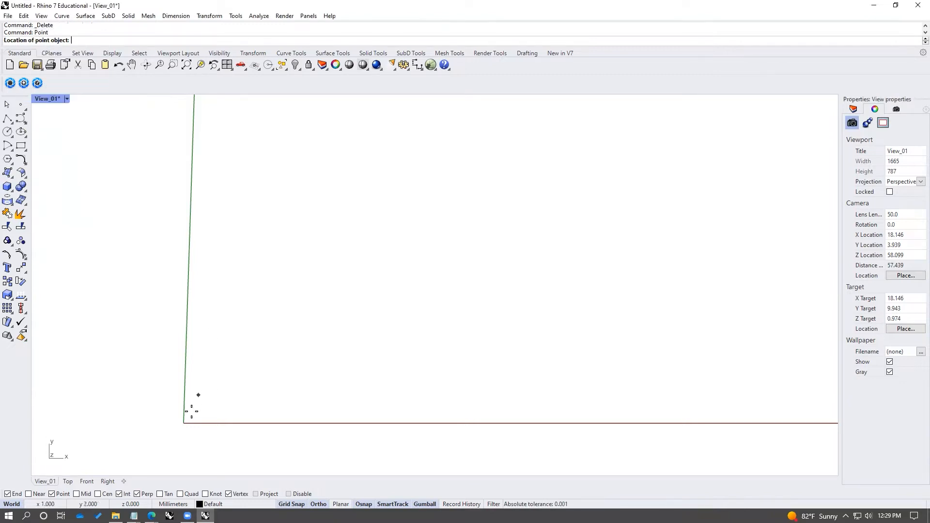
left_click(179, 425)
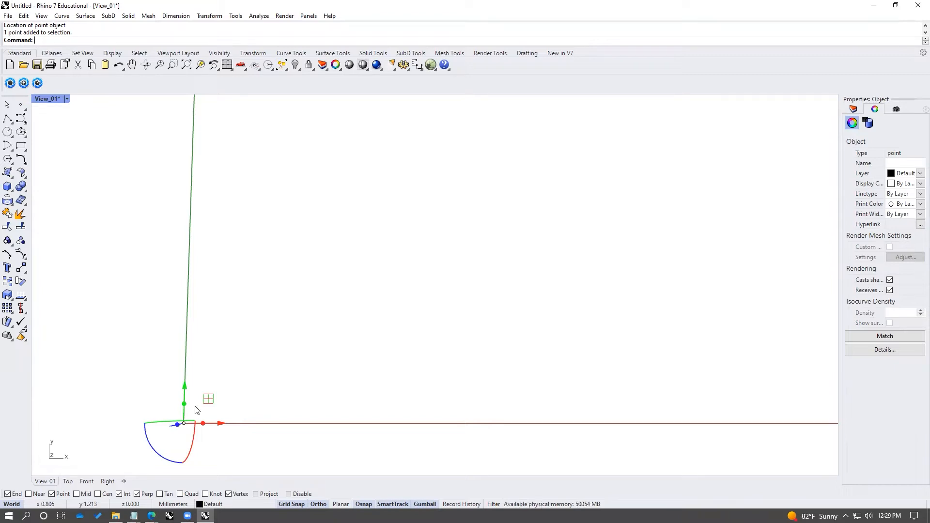
right_click_drag(142, 414, 334, 321)
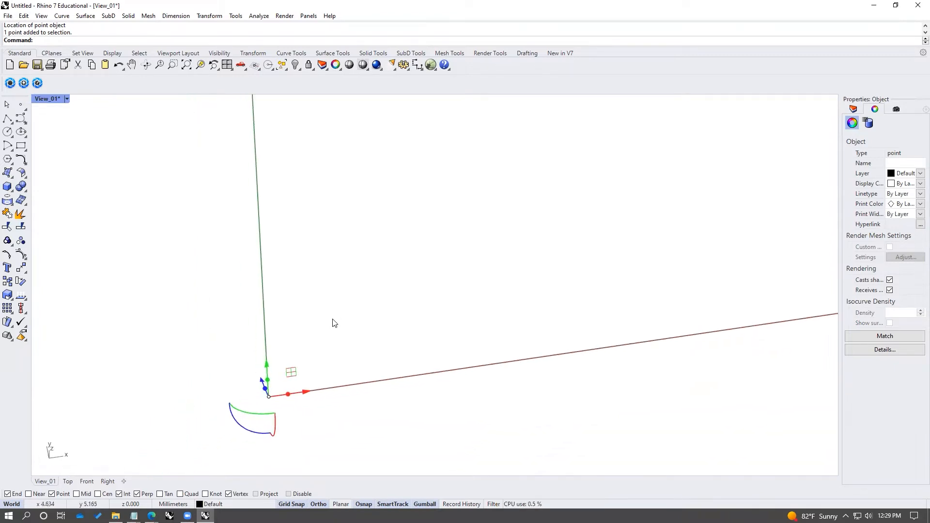
Move the point off the origin along the X, Y and Z axes with the gumball.
left_click_drag(306, 392, 332, 388)
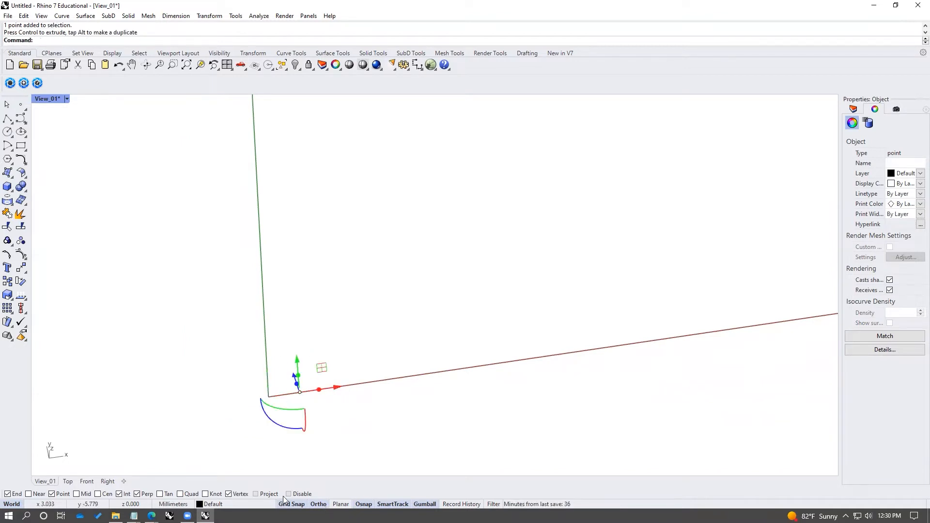
right_click_drag(304, 390, 475, 376)
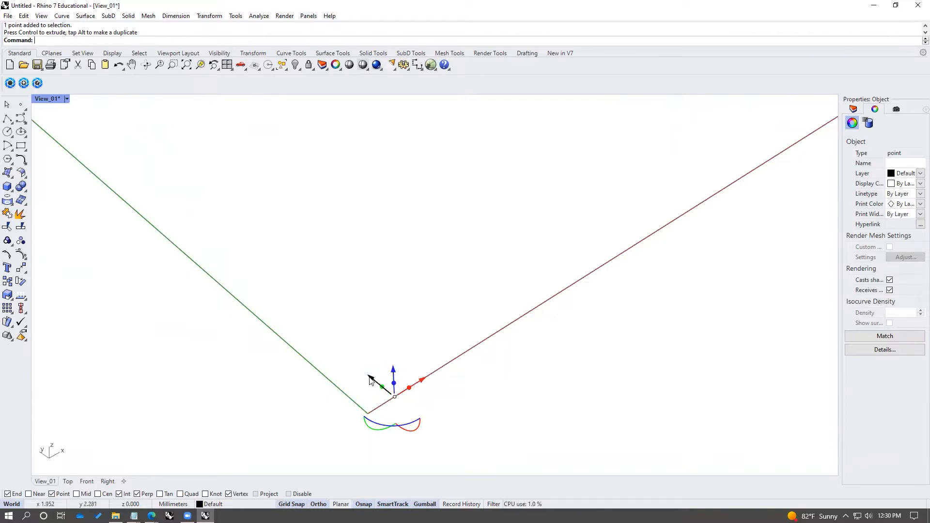
left_click_drag(370, 380, 397, 380)
right_click_drag(398, 382, 449, 364)
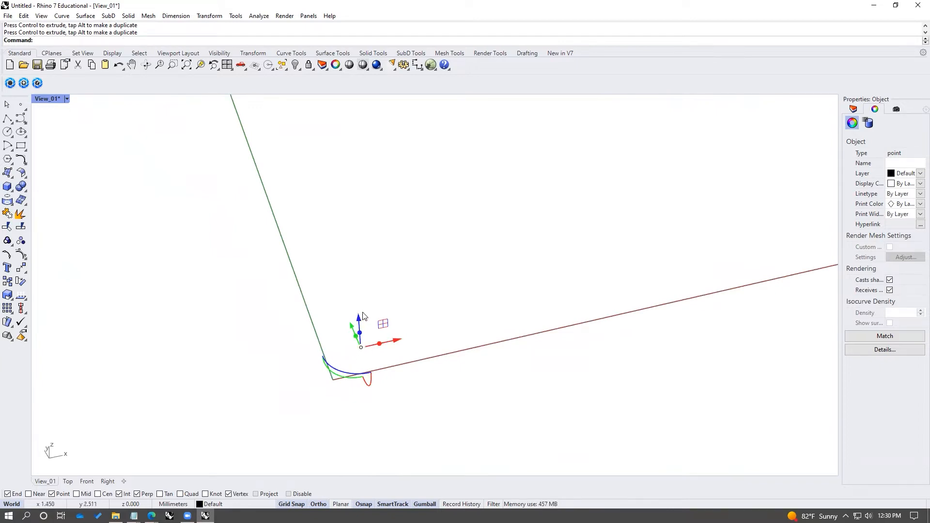
right_click_drag(363, 316, 357, 334)
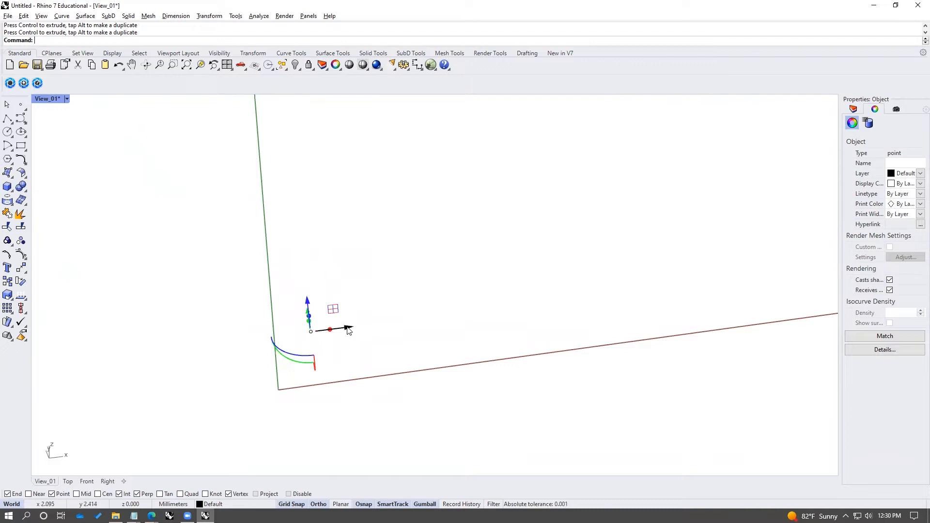
Duplicate the point along the X axis with the gumball and clear the selection.
left_click_drag(348, 330, 376, 319)
left_click(409, 323)
right_click_drag(329, 338, 328, 348)
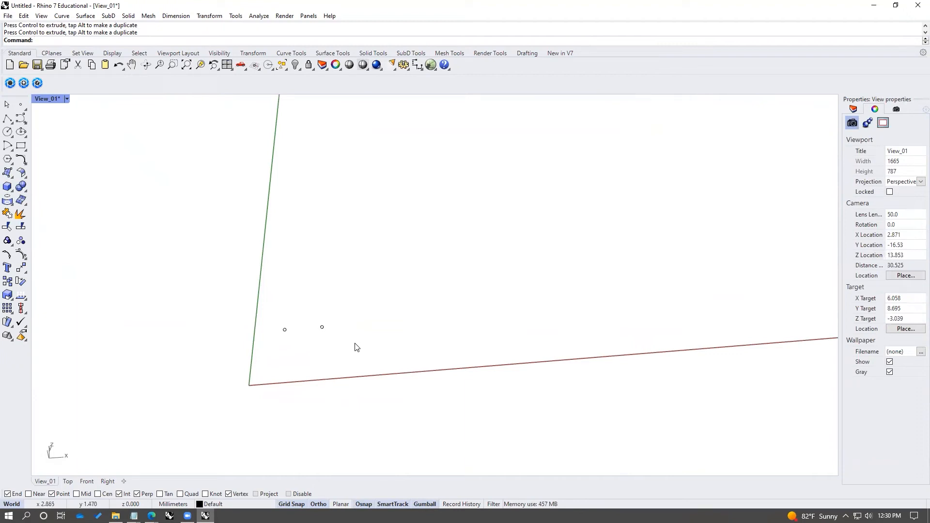
Connect the points in sequence with separate Line segments.
key("Return")
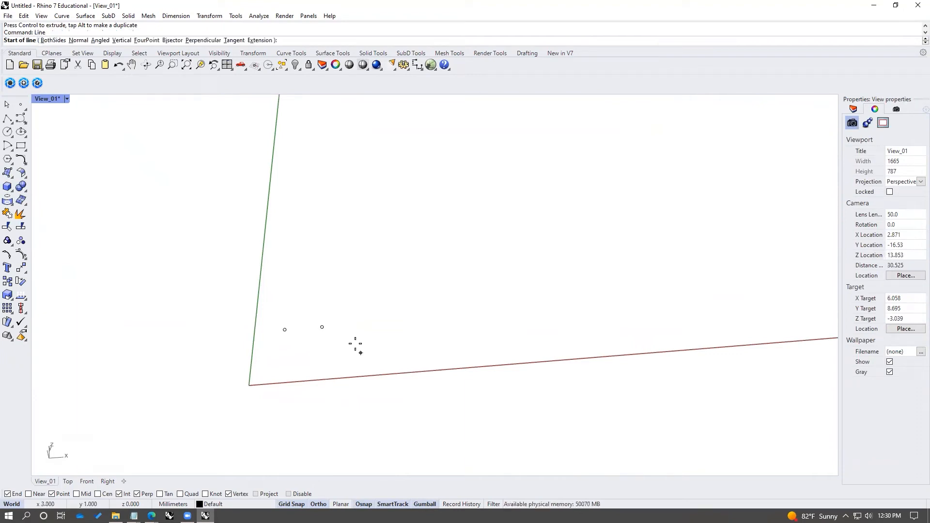
left_click(286, 329)
left_click(321, 327)
mouse_move(336, 342)
right_mouse_down()
mouse_move(338, 291)
mouse_move(332, 330)
mouse_move(319, 341)
right_mouse_up()
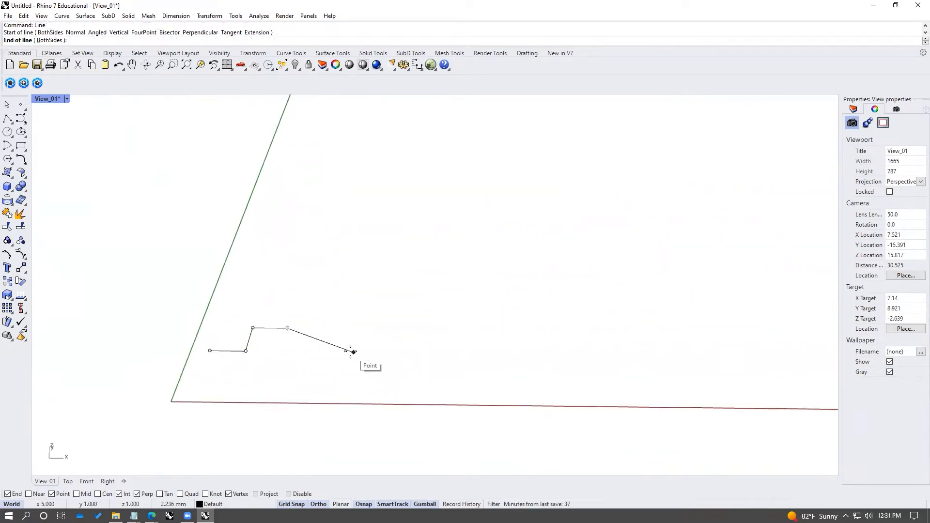
left_click(352, 351)
right_click_drag(352, 352, 347, 389)
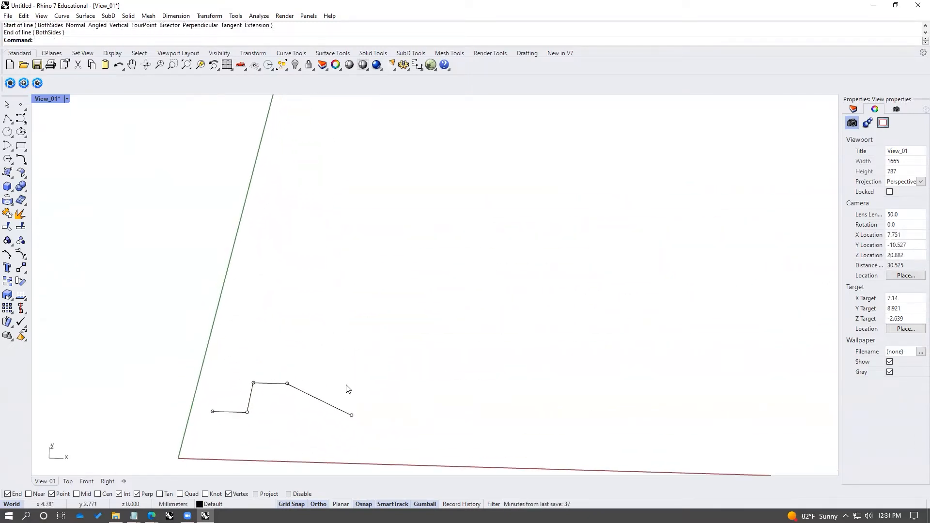
Select the four separate line segments and join them into one open curve.
left_click(238, 411)
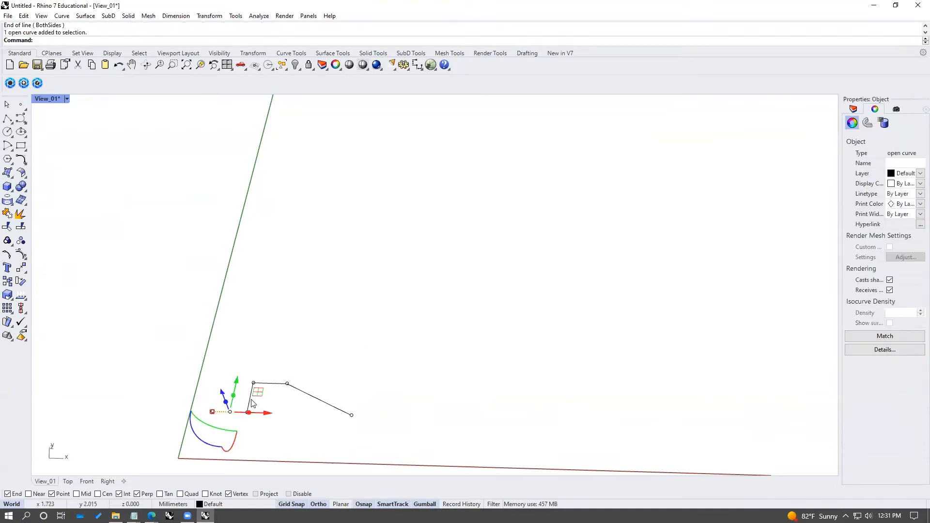
left_click(326, 375)
left_click(238, 413)
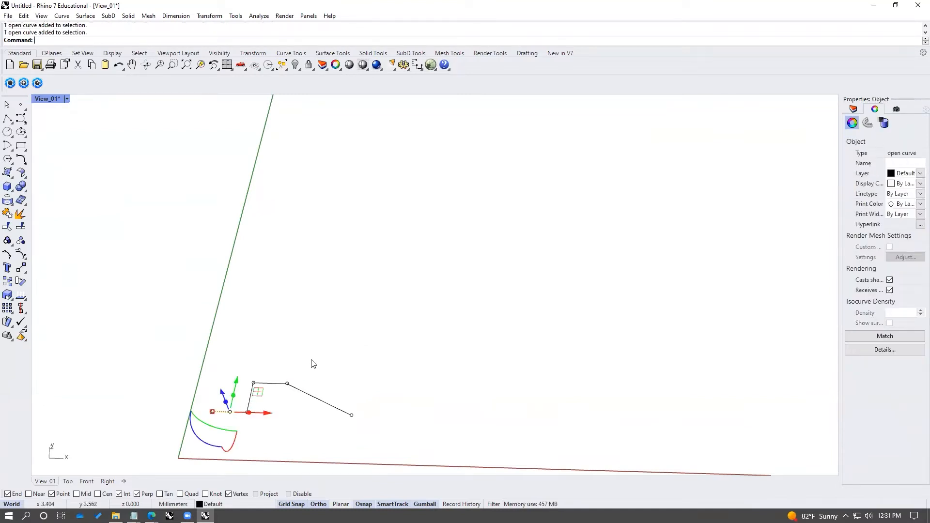
left_click(248, 398, "shift")
left_click(273, 383, "shift")
left_click(307, 392, "shift")
type("Join")
key("Return")
Select the joined curve and delete it, keeping the five points.
left_click(273, 384)
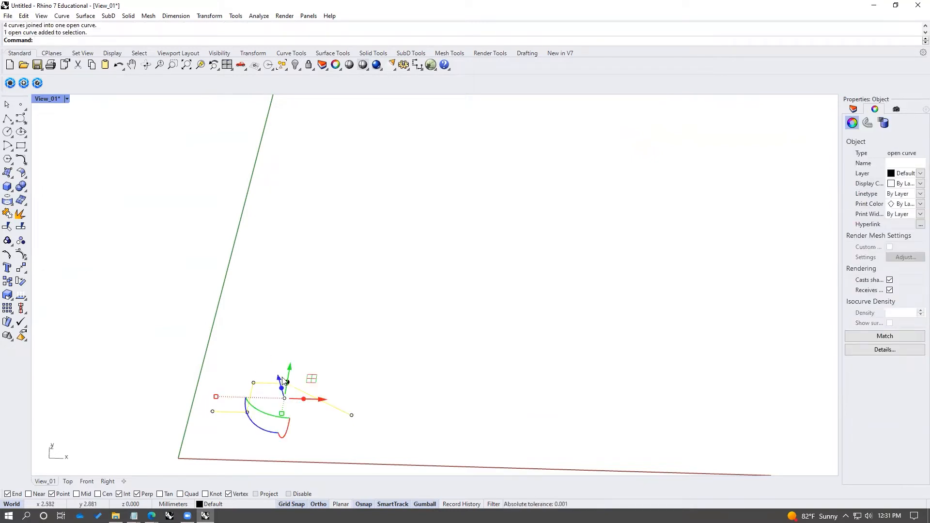
left_click(371, 354)
left_click(325, 402)
key("Delete")
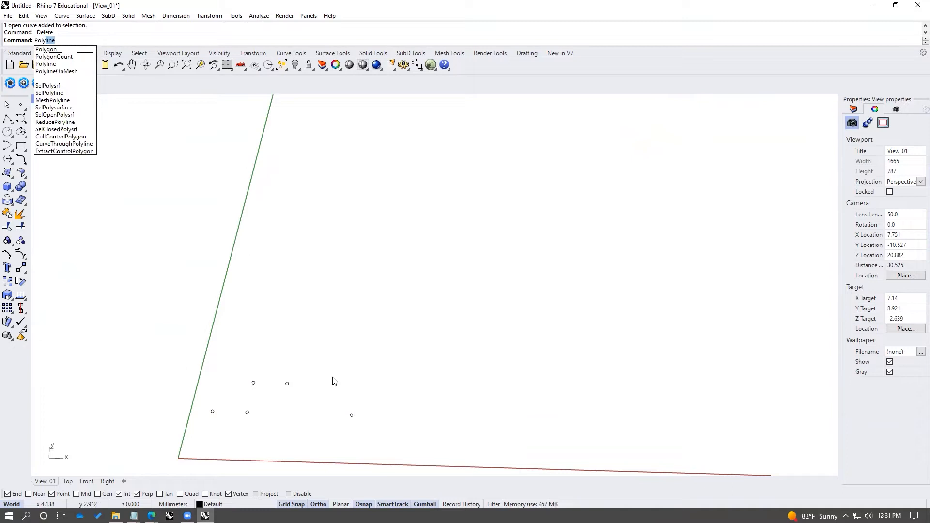
Draw one Polyline through the five points in sequence.
key("Return")
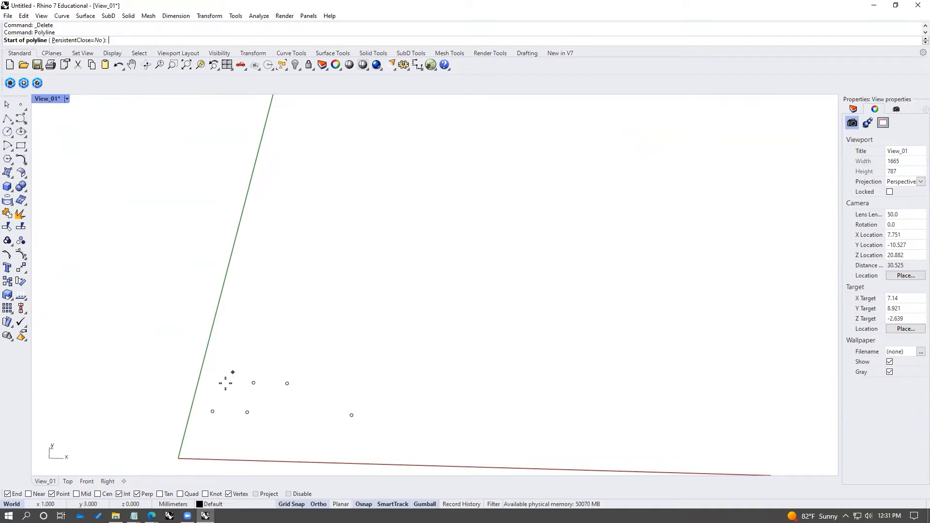
left_click(213, 411)
left_click(247, 412)
left_click(253, 383)
left_click(285, 381)
left_click(351, 415)
key("Return")
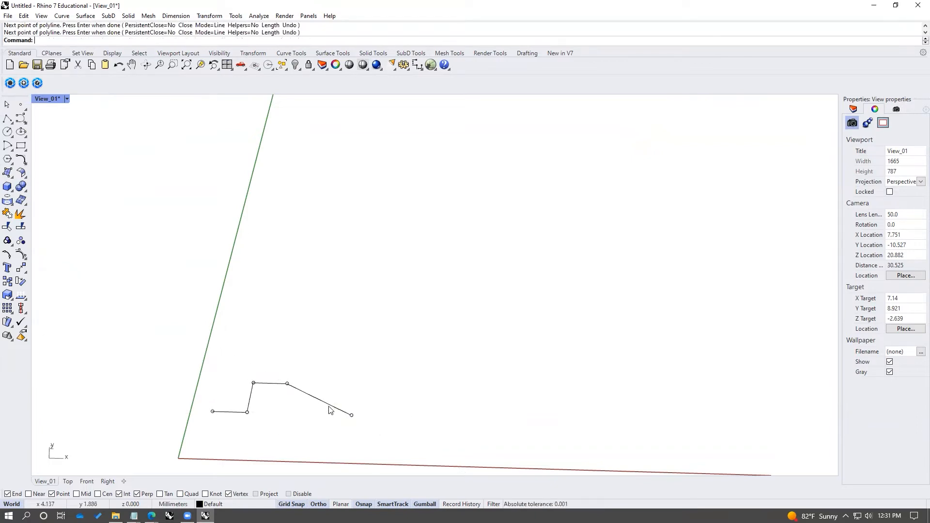
Select the polyline through the five points and delete it.
left_click(329, 405)
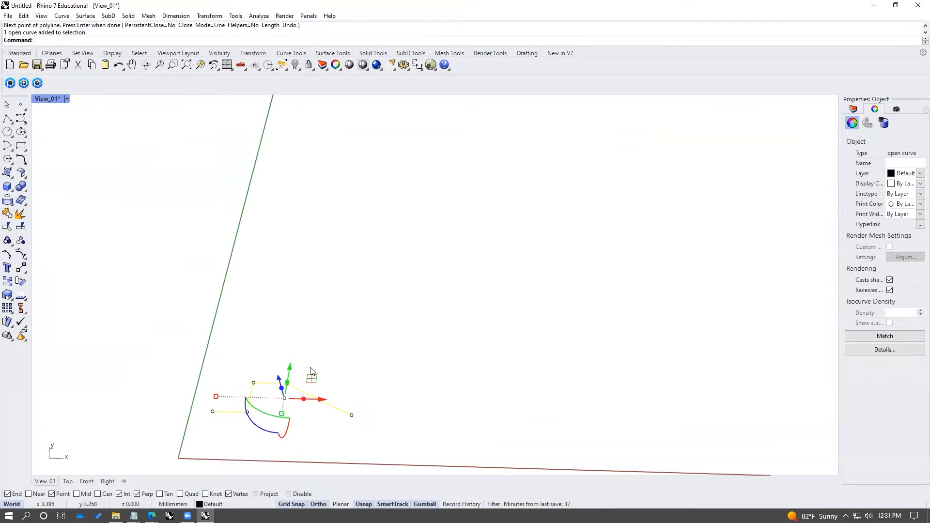
left_click(350, 363)
left_click(315, 397)
key("Delete")
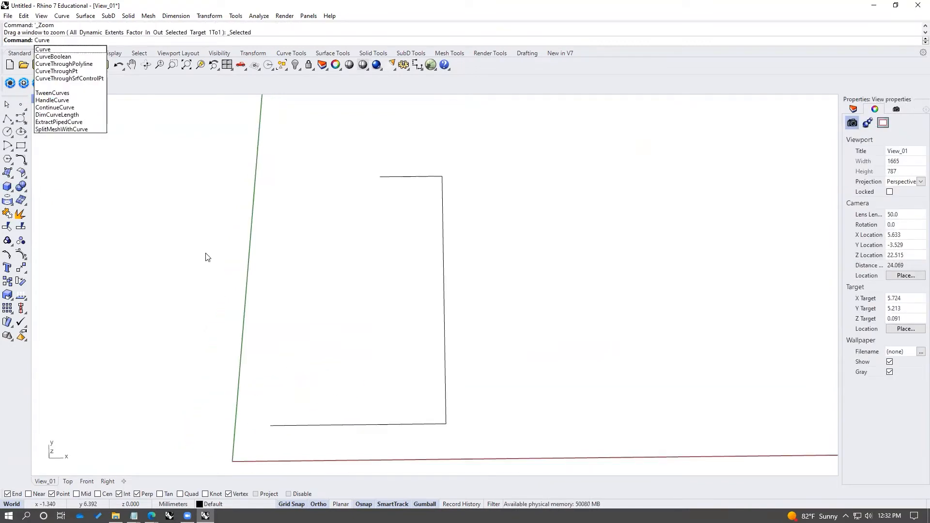
Draw a degree 1 Curve through the four vertices of the existing open polyline, starting at its lower end.
key("Return")
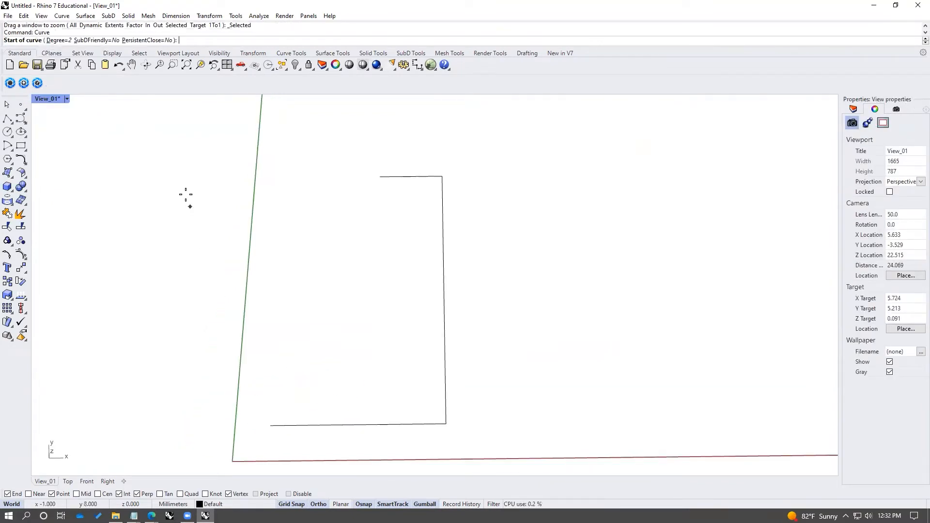
left_click(59, 40)
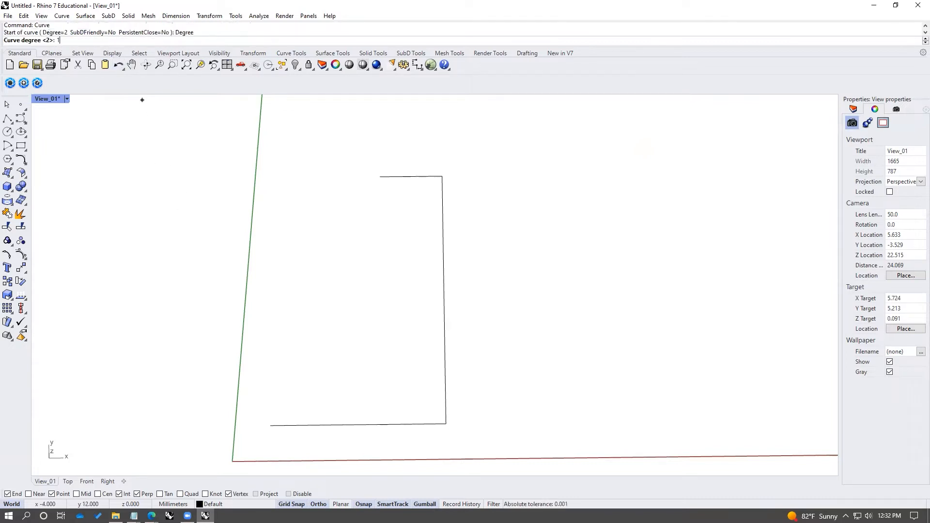
type("1")
key("Return")
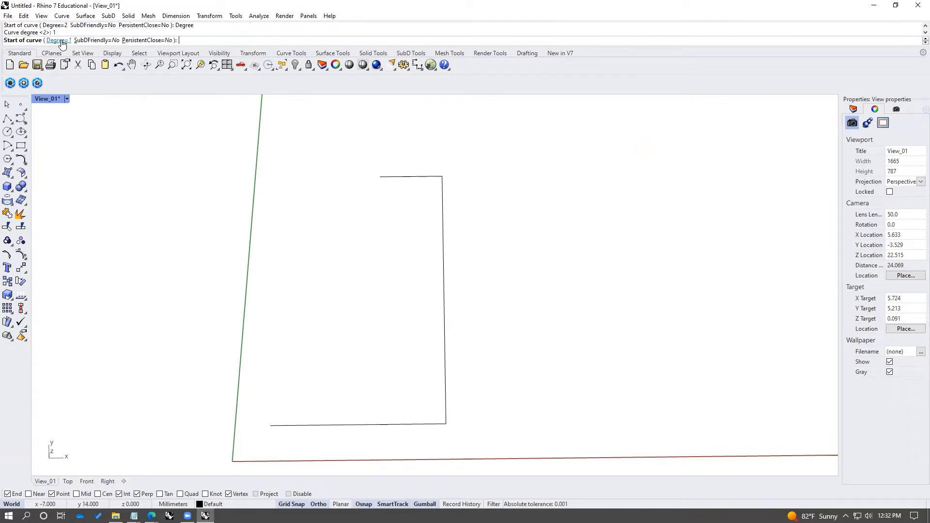
left_click(269, 426)
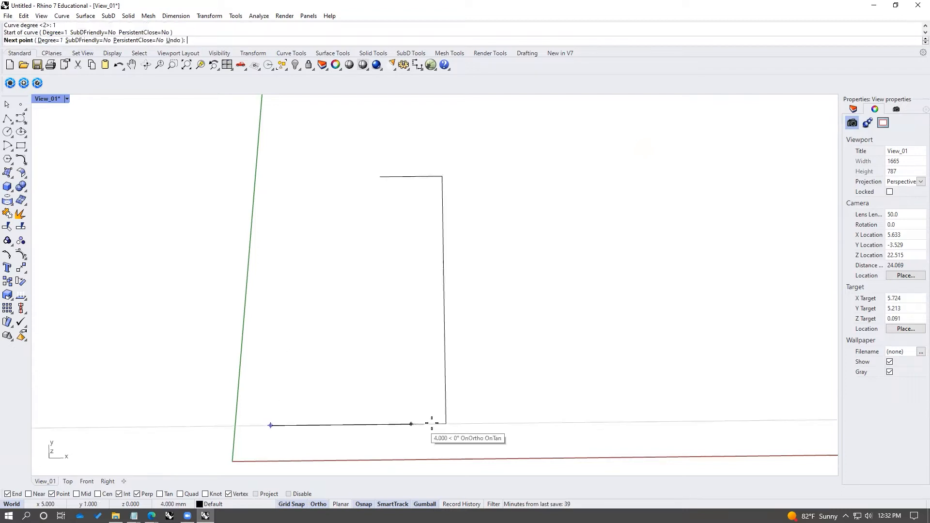
left_click(446, 423)
left_click(442, 176)
left_click(380, 177)
key("Return")
Select one of the two overlapping curves and delete it.
left_click(409, 179)
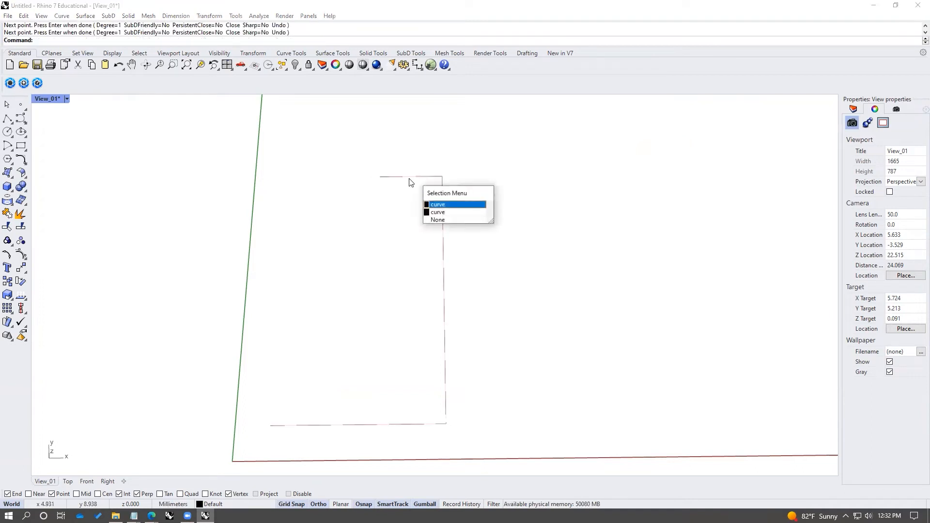
key("Return")
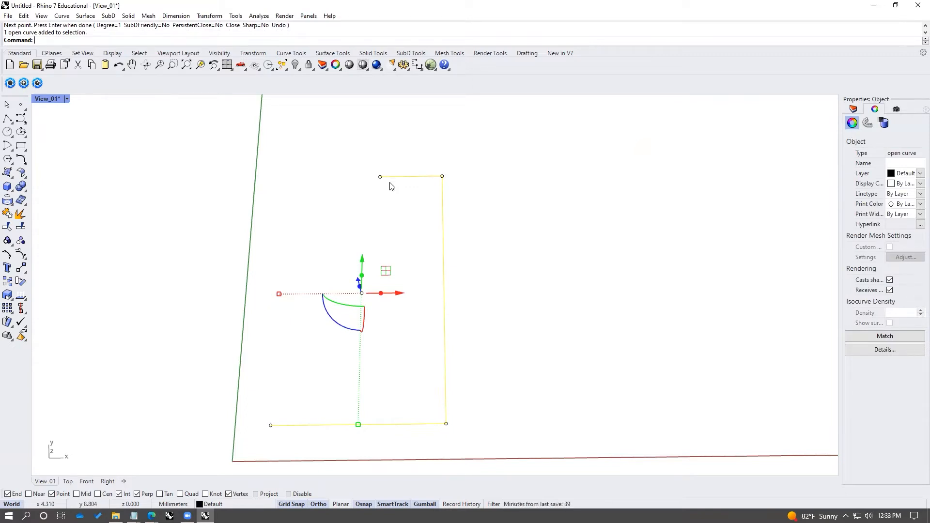
key("Delete")
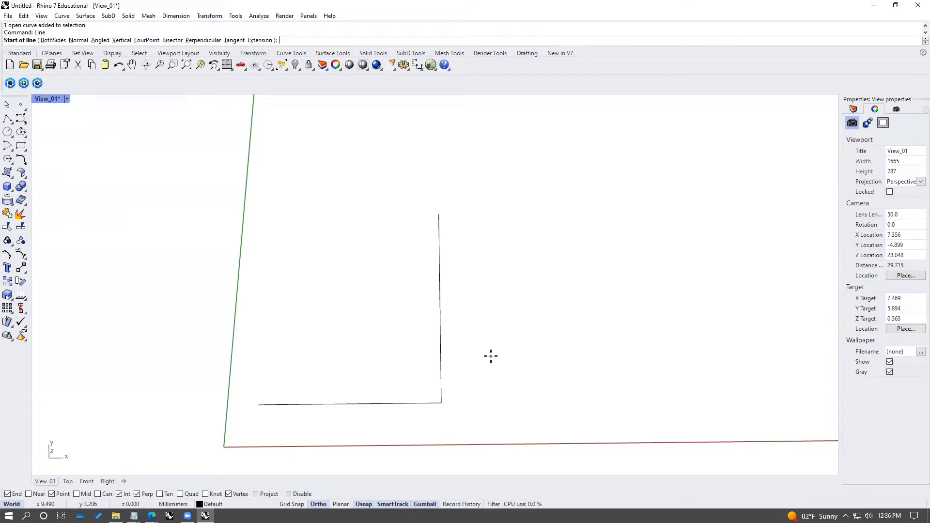
Draw a line along the horizontal segment, plus two lines from its first and second division points to the matching points on the vertical segment.
left_click(257, 401)
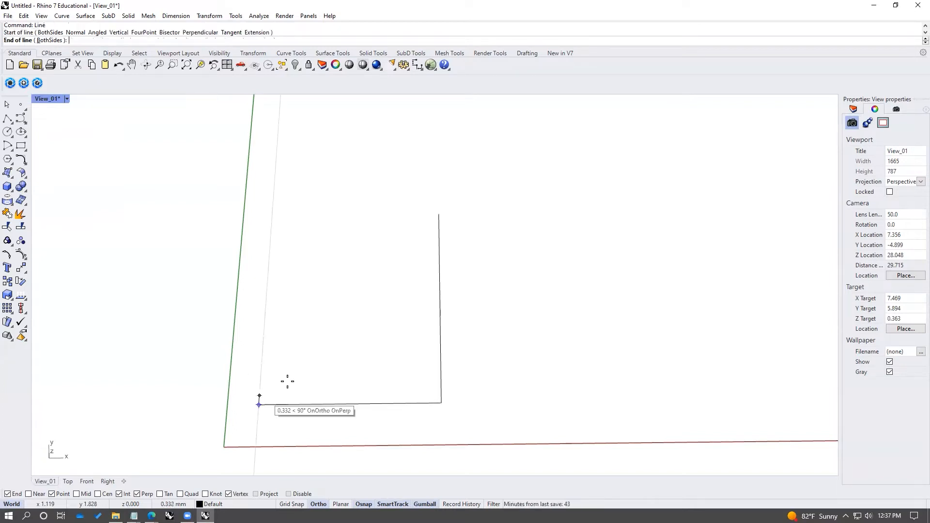
left_click(442, 401)
key("Return")
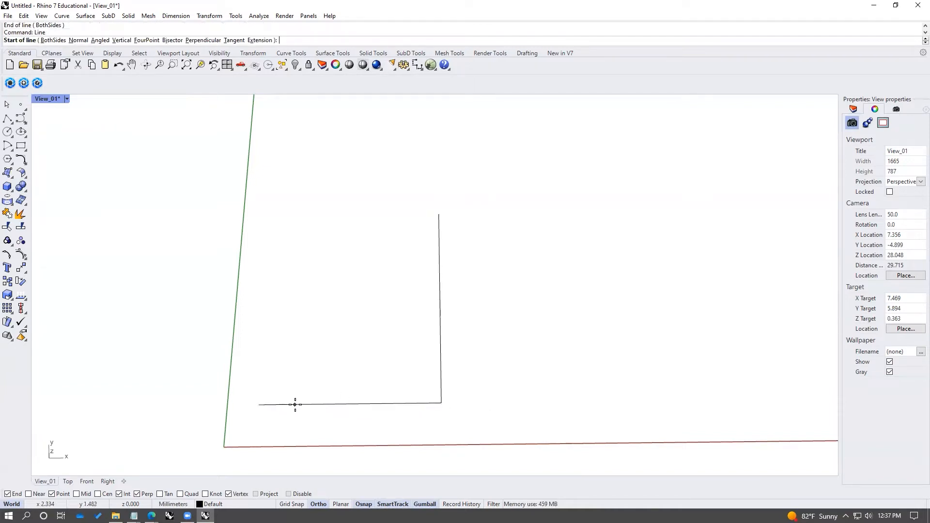
left_click(303, 404)
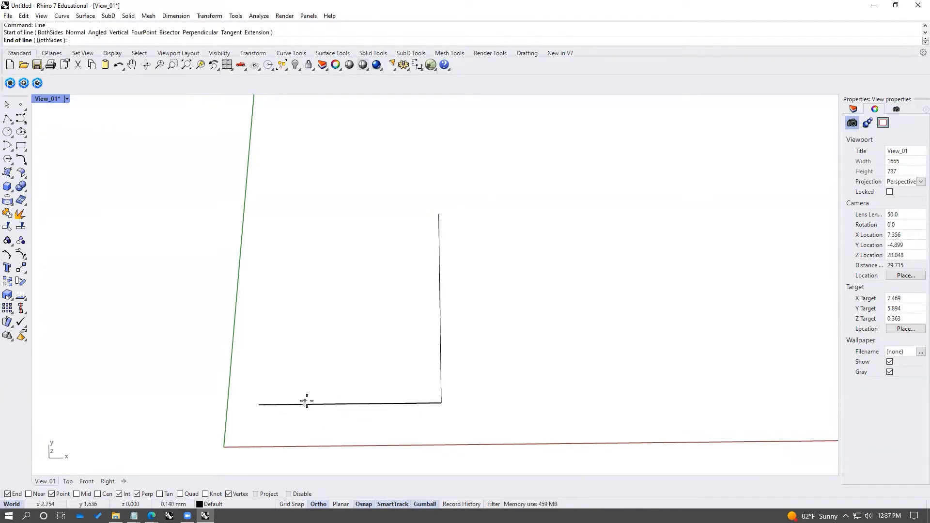
left_click(441, 354)
key("Return")
left_click(350, 403)
left_click(439, 305)
Draw a line from the third division point to its match on the vertical segment, and one from the corner to the vertical's upper end.
key("Return")
left_click(395, 403)
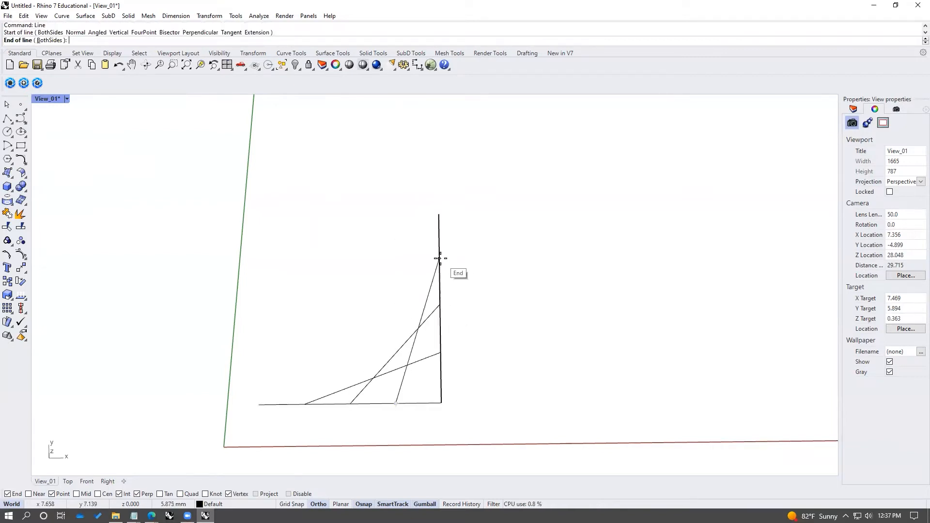
left_click(439, 258)
key("Return")
left_click(442, 402)
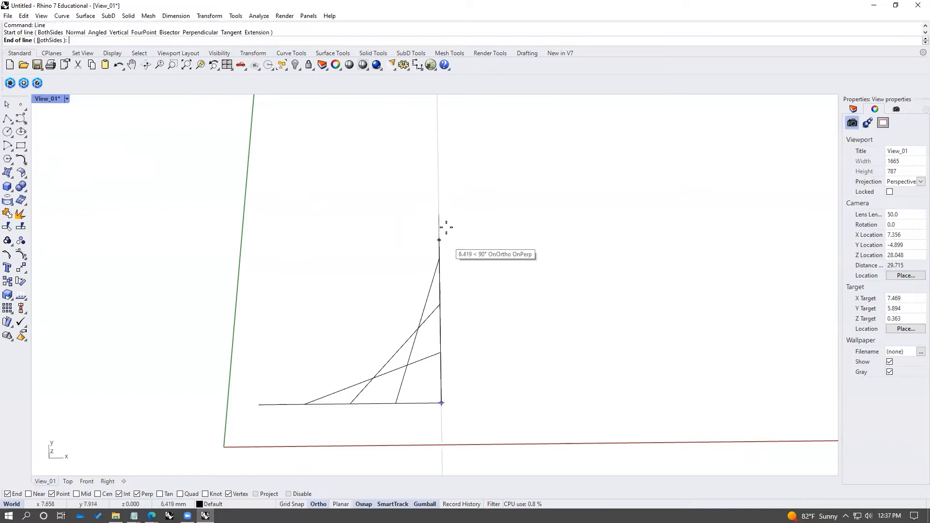
left_click(444, 213)
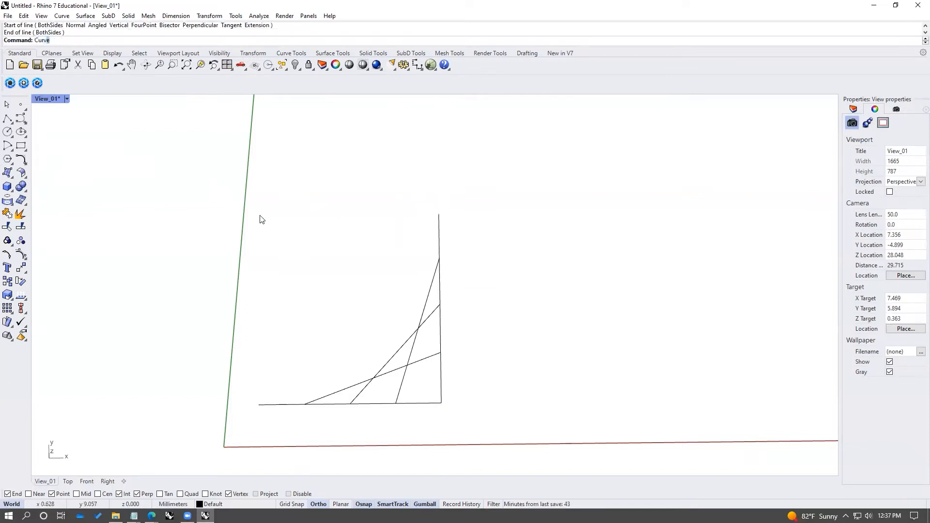
Draw a degree 2 Curve from the horizontal segment's free end through the corner to the vertical segment's upper end.
key("Return")
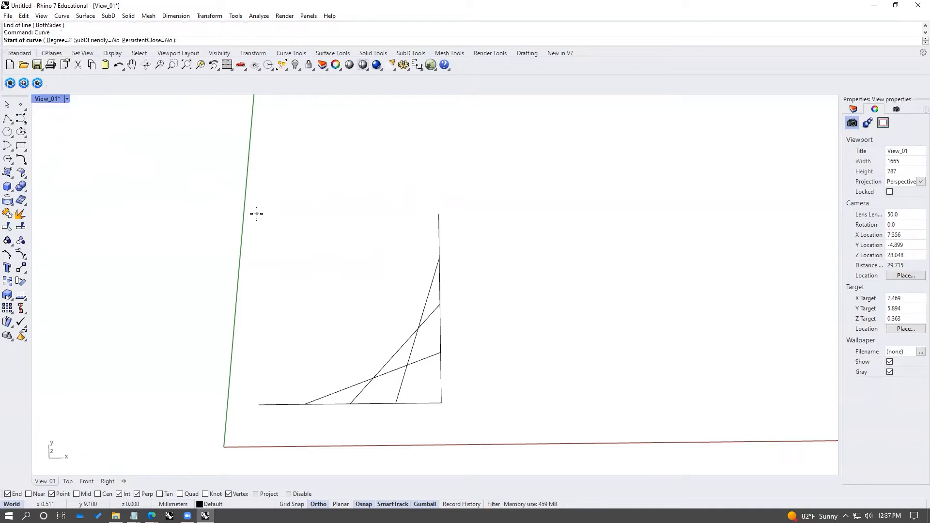
left_click(56, 40)
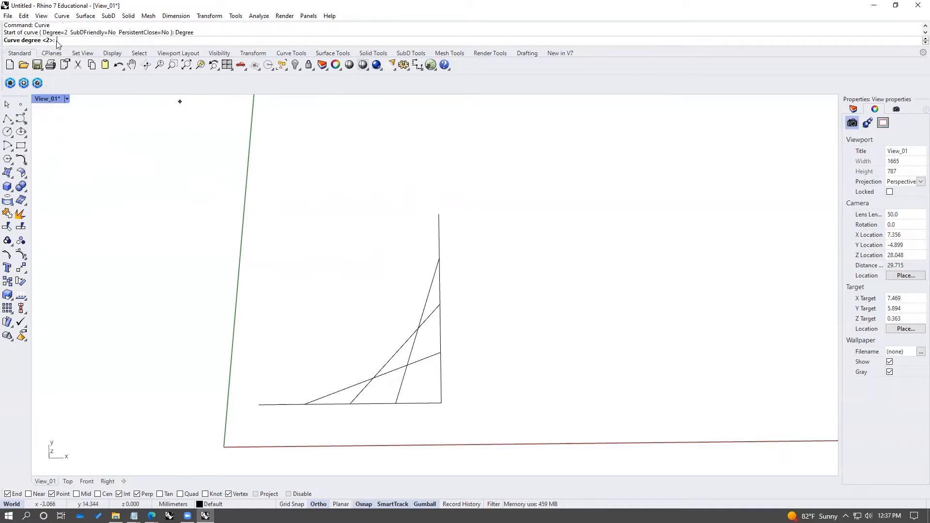
key("Return")
left_click(259, 404)
left_click(441, 403)
left_click(441, 214)
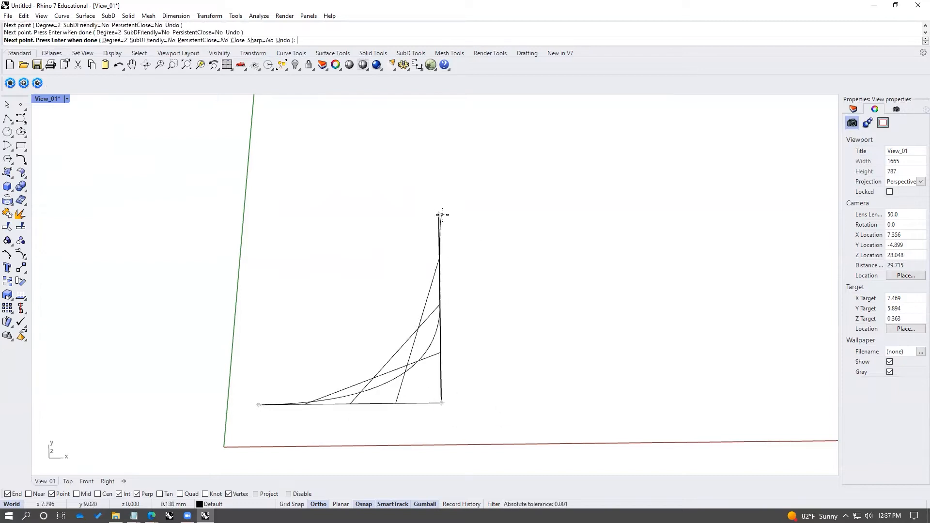
key("Return")
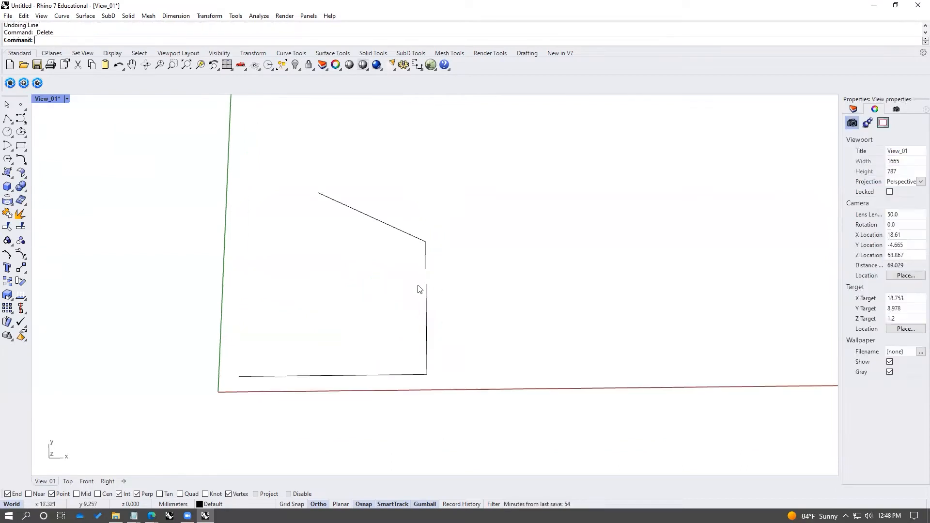
Select the three connected base lines and show the layer list.
key("ctrl+a")
key("Delete")
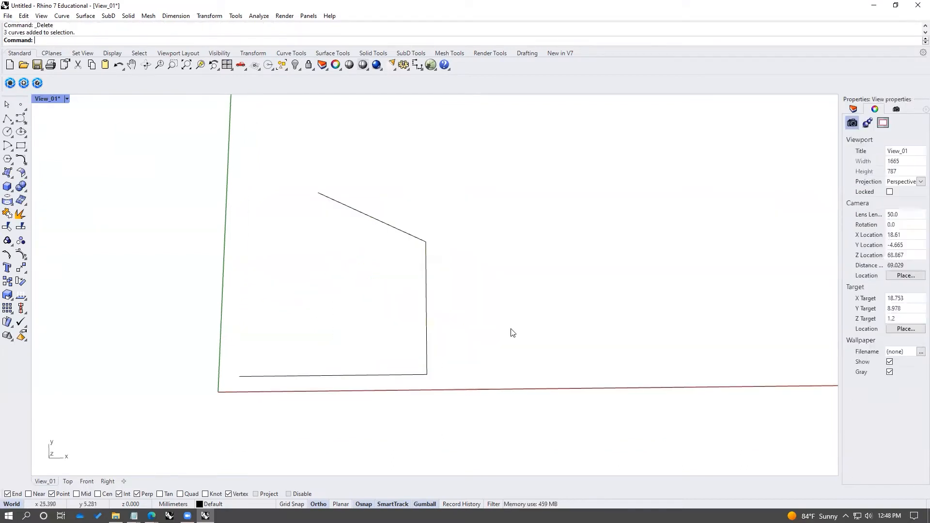
left_click_drag(446, 215, 406, 346)
left_click(533, 283)
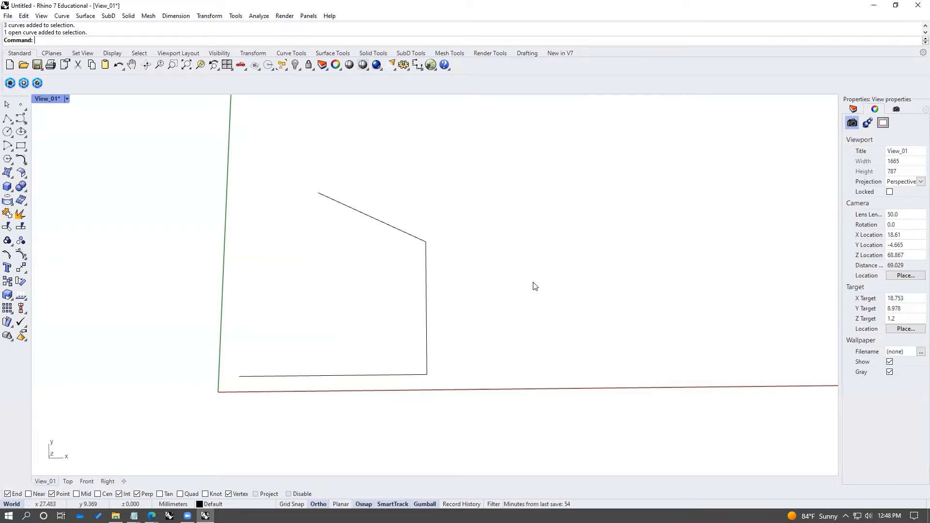
left_click_drag(494, 170, 239, 442)
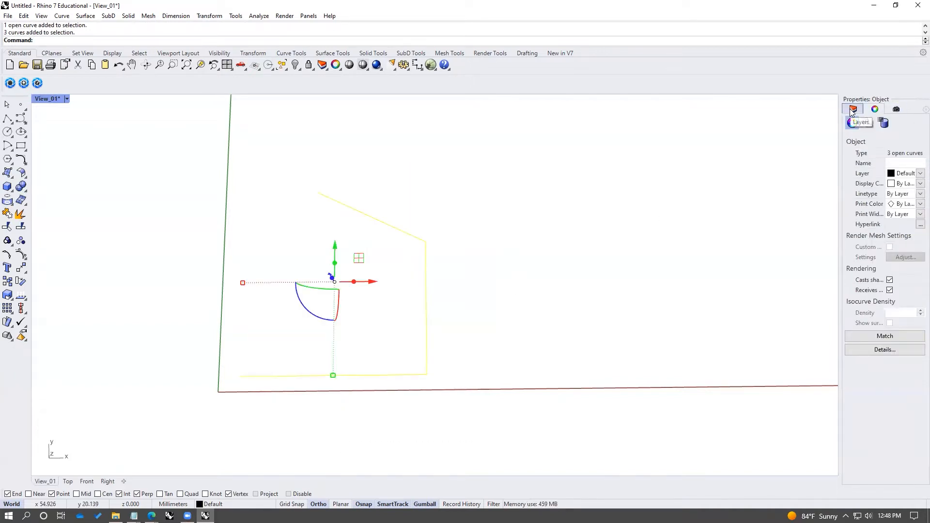
left_click(496, 196)
left_click_drag(496, 195, 239, 444)
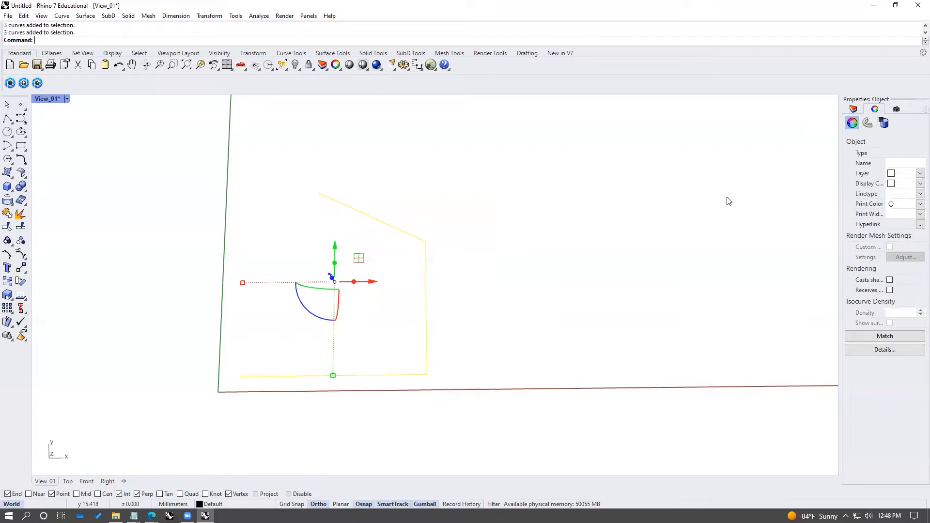
left_click(853, 109)
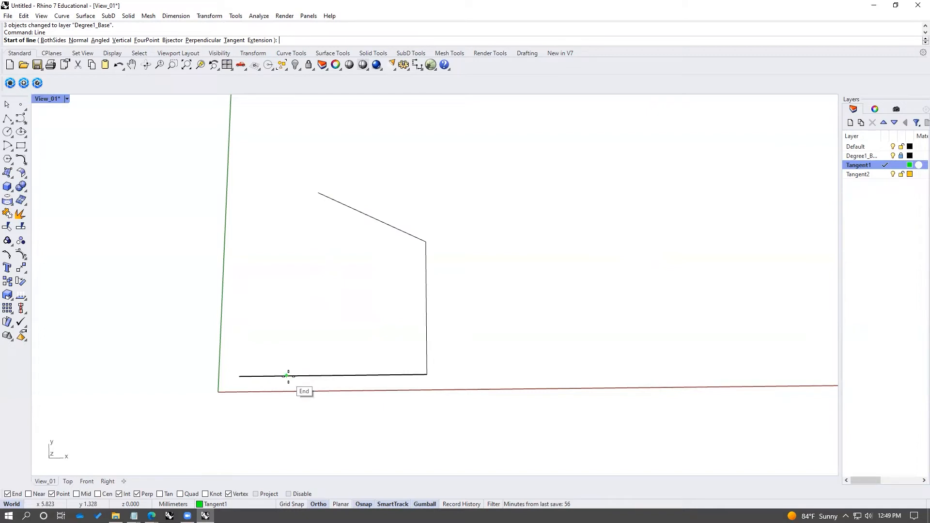
On layer Tangent1, draw three lines joining the horizontal base line's division points to the matching points on the vertical base line.
left_click(286, 376)
left_click(426, 343)
key("Return")
left_click(333, 374)
left_click(427, 305)
key("Return")
left_click(380, 375)
left_click(426, 275)
key("Return")
Draw three more Tangent1 lines joining the vertical base line's division points to the matching points on the slanted base line.
left_click(426, 341)
left_click(399, 231)
key("Return")
left_click(426, 306)
left_click(372, 219)
key("Return")
left_click(346, 205)
left_click(426, 274)
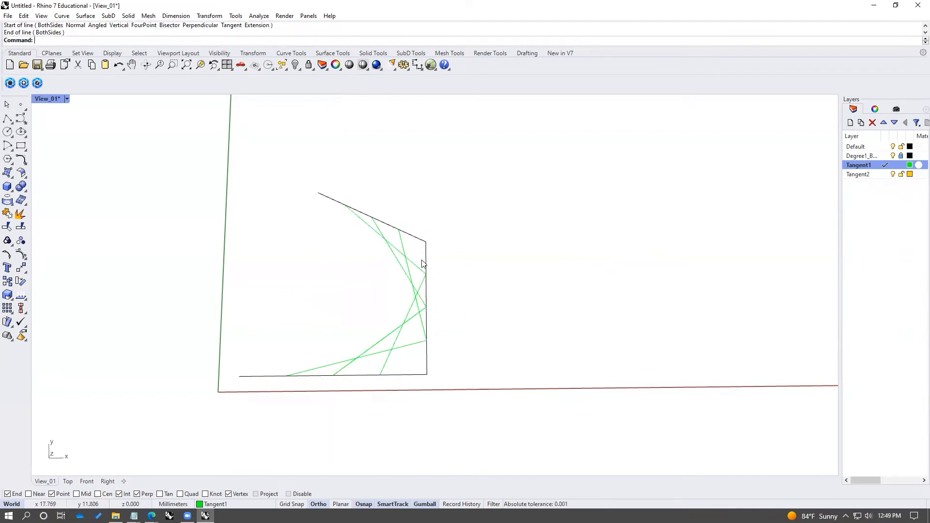
Check the selection of the six green tangent lines, clear it, and make Tangent2 the current layer.
left_click_drag(418, 248, 374, 358)
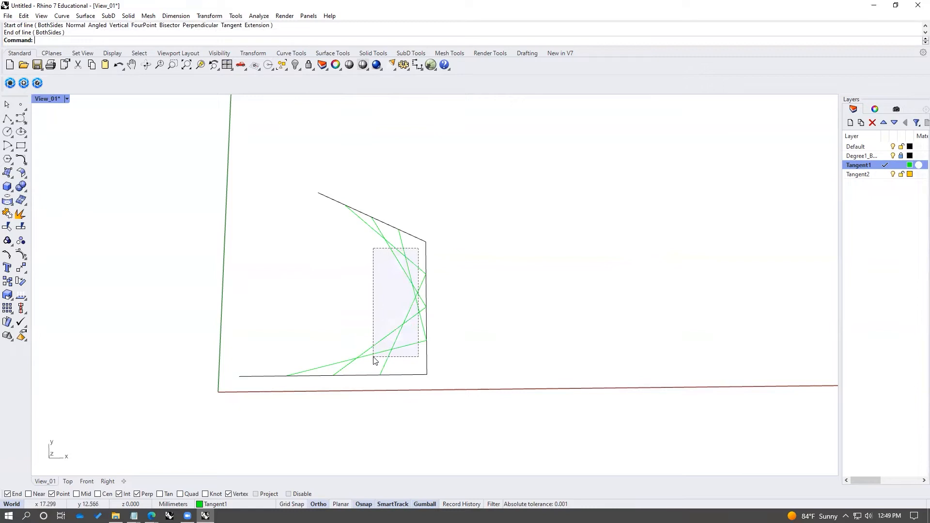
left_click(516, 289)
double_click(876, 174)
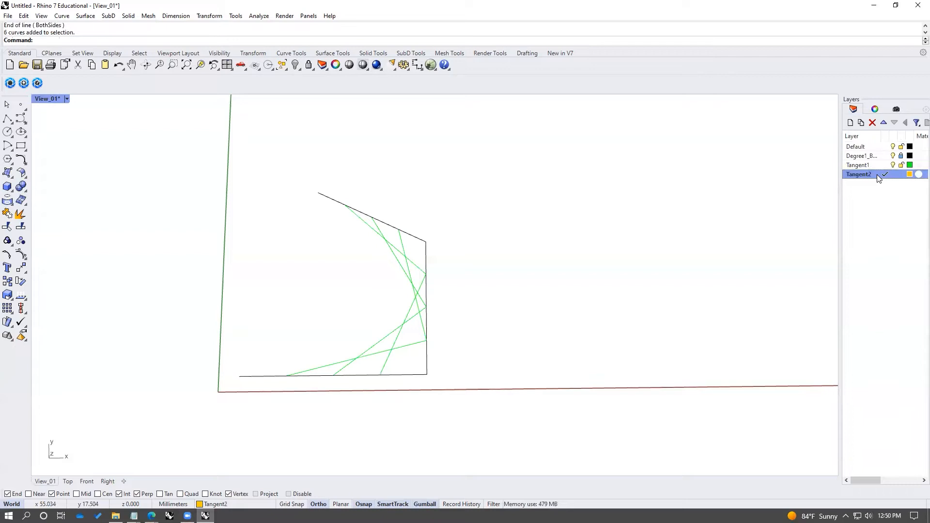
Select the six green tangent lines and rebuild them.
left_click_drag(568, 266, 376, 353)
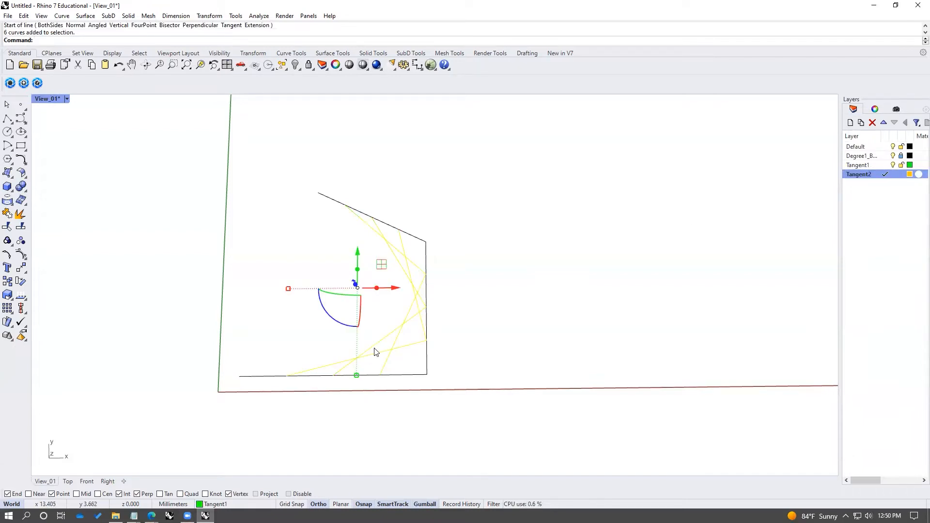
type("rebuild")
key("Return")
left_click(627, 294)
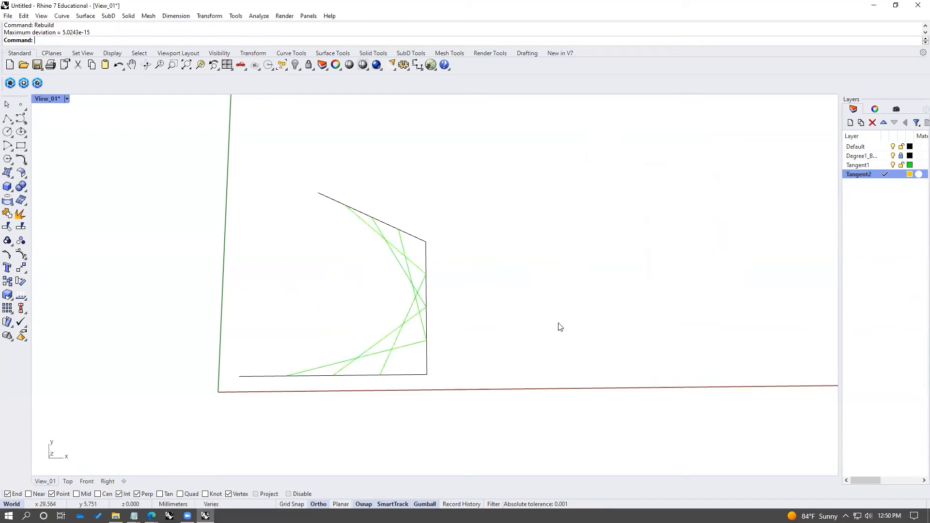
On layer Tangent2, draw three lines joining division points of the lower green tangents to points on the upper green tangents.
type("Lo")
key("BackSpace")
type("ne")
key("Return")
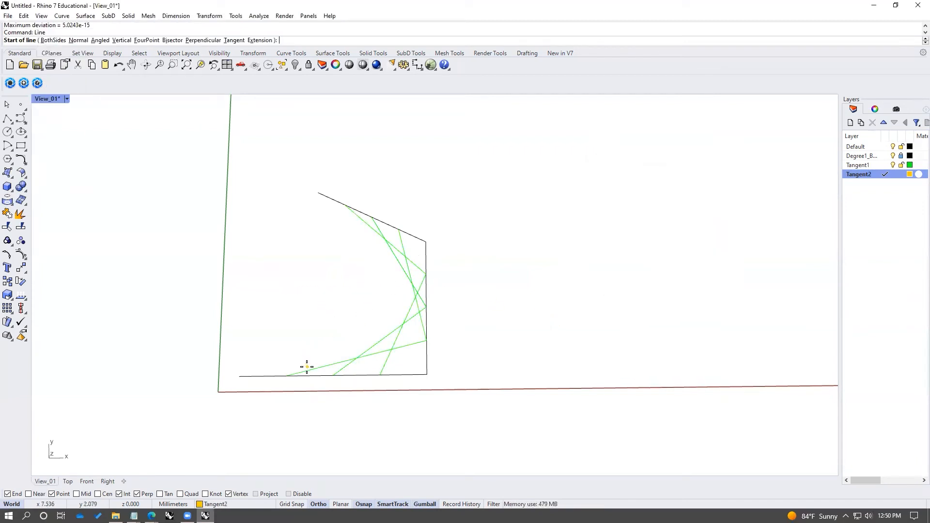
left_click(324, 366)
left_click(419, 313)
key("Return")
left_click(357, 358)
left_click(411, 286)
key("Return")
left_click(392, 348)
left_click(398, 262)
Complete the Tangent2 set with three more lines between the remaining points of the upper and lower green tangents.
key("Return")
left_click(385, 239)
left_click(403, 324)
scroll(403, 324, "up", 4)
key("Return")
left_click(369, 347)
left_click(397, 231)
key("Return")
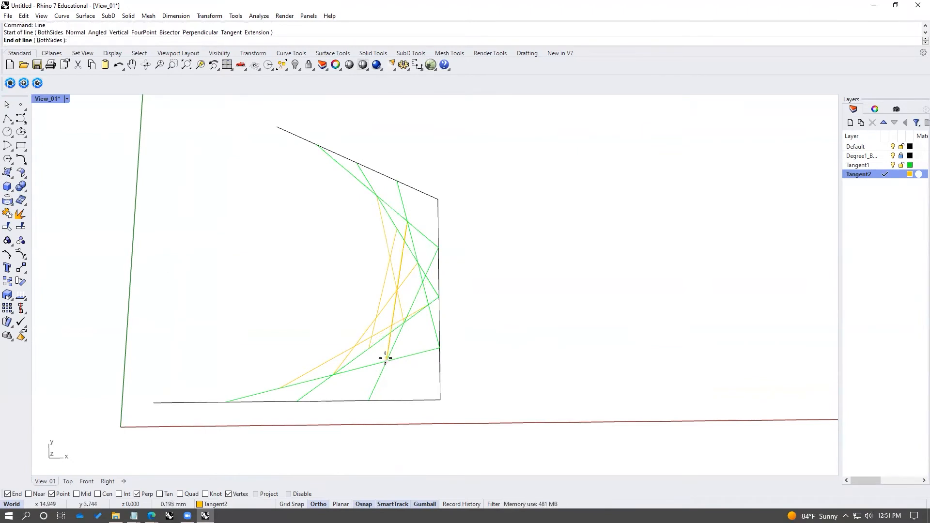
left_click(348, 171)
Add a layer named Results, give it a blue color, and make it the current layer.
left_click(851, 123)
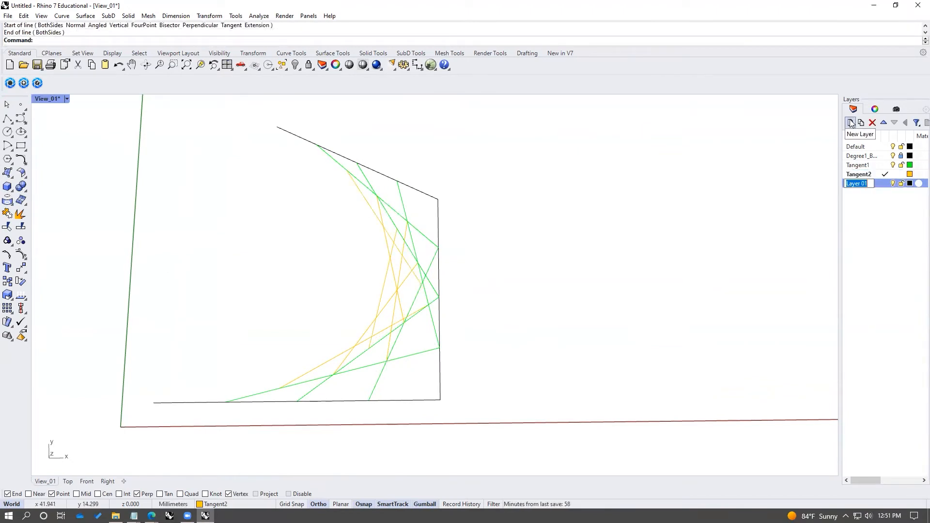
type("Results")
left_click(911, 184)
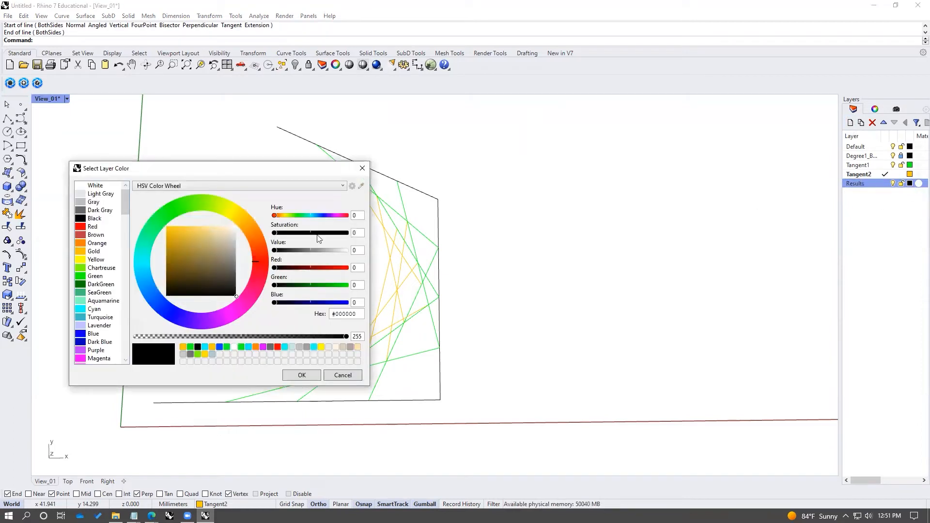
left_click(144, 283)
left_click(290, 375)
left_click(884, 183)
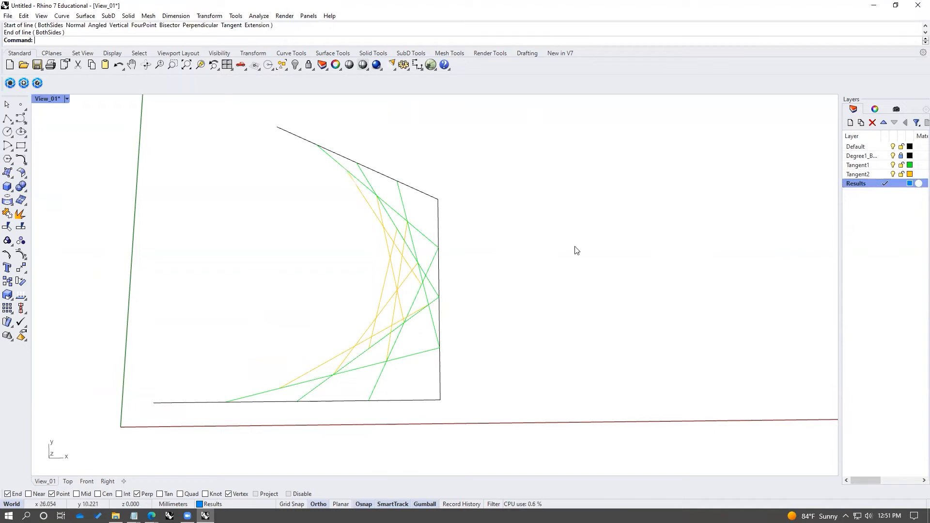
Draw a degree 3 Curve through the four vertices of the base lines, starting at the horizontal line's free end.
left_click(20, 120)
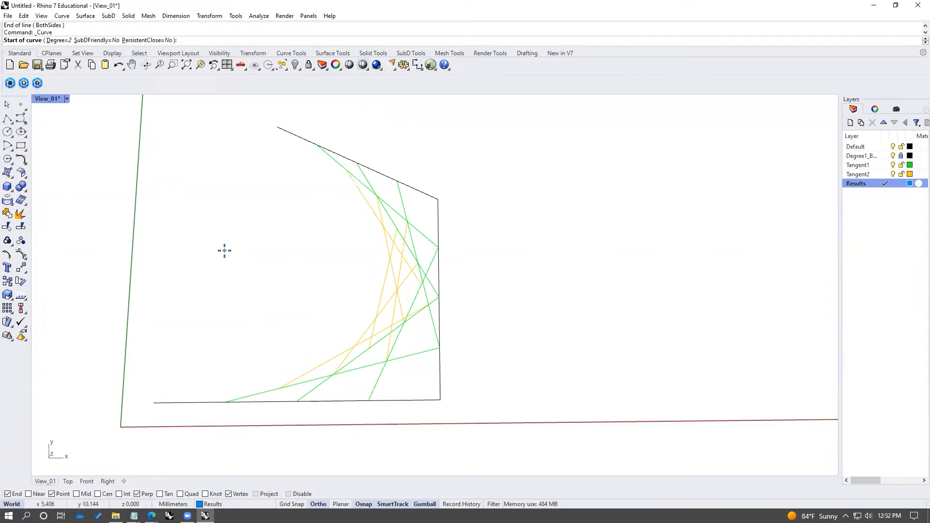
left_click(65, 40)
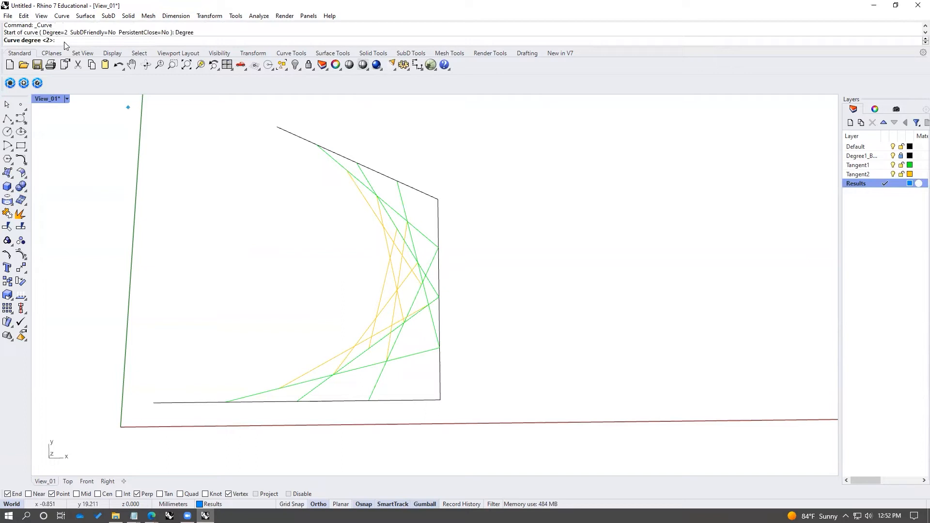
type("3")
key("Return")
left_click(153, 403)
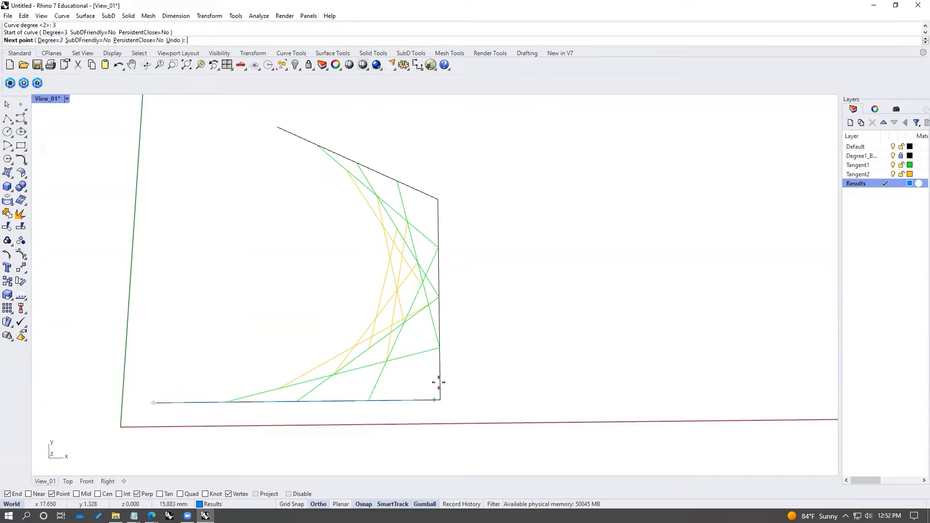
left_click(439, 399)
left_click(438, 199)
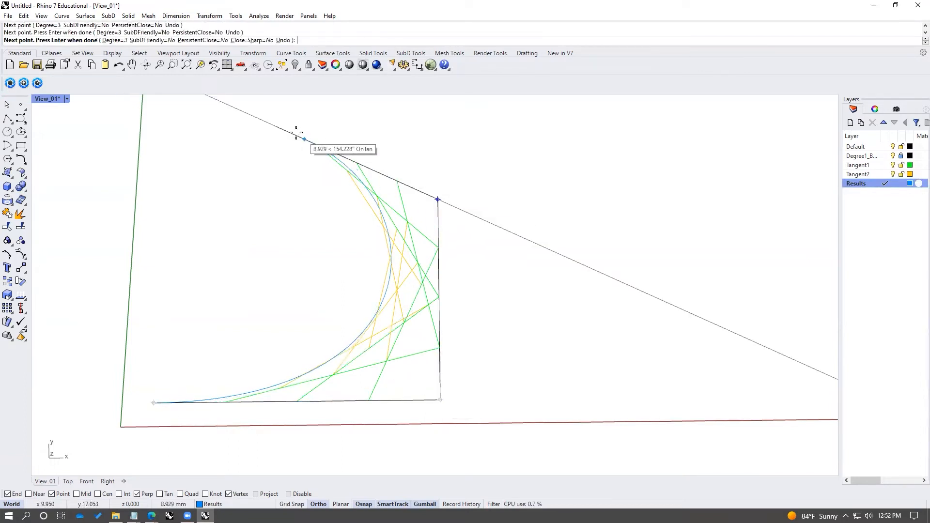
left_click(274, 125)
key("Return")
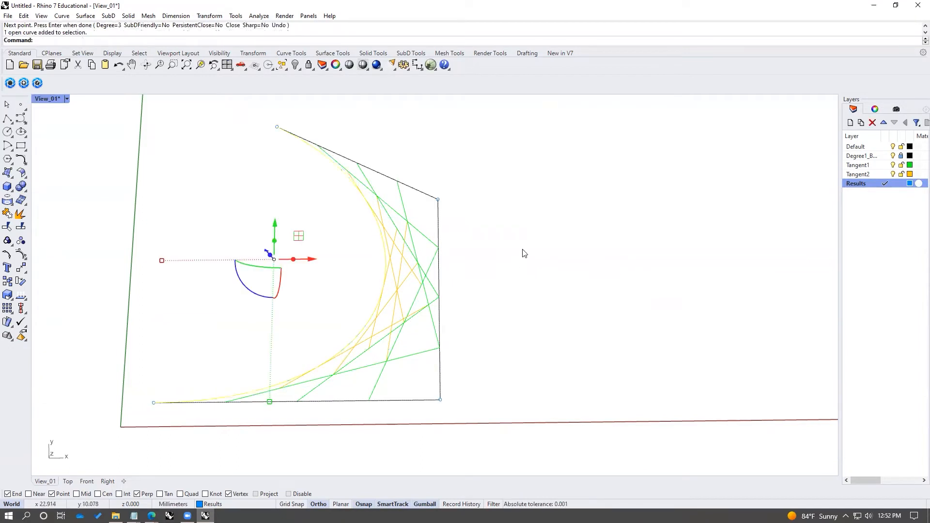
Delete the degree 3 curve together with all its base and tangent construction lines.
key("Delete")
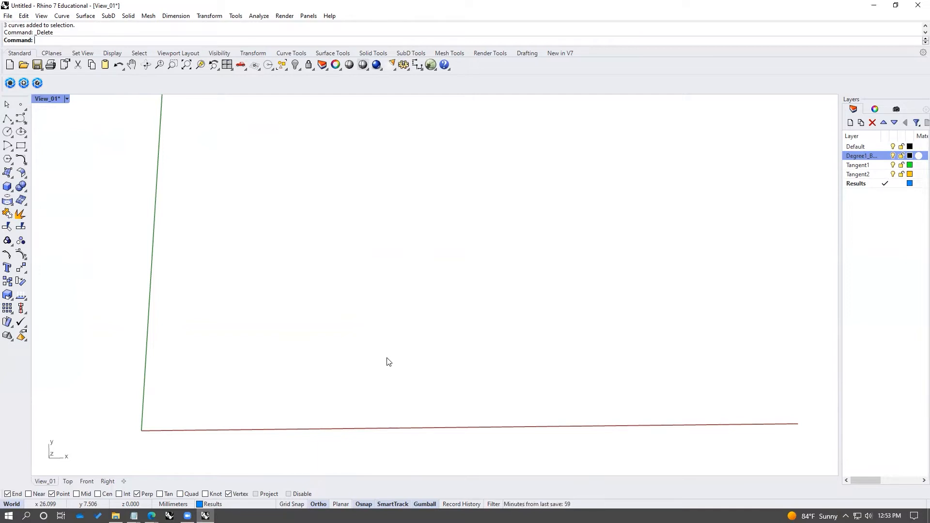
right_click_drag(396, 364, 419, 329)
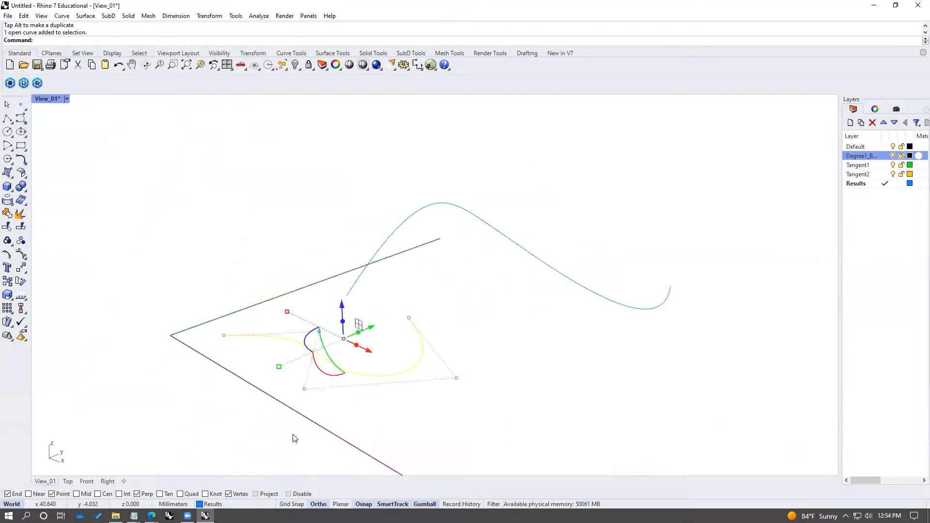
Loft a surface between the two open curves using the Normal style without simplifying the cross-sections.
right_click_drag(292, 436, 479, 388)
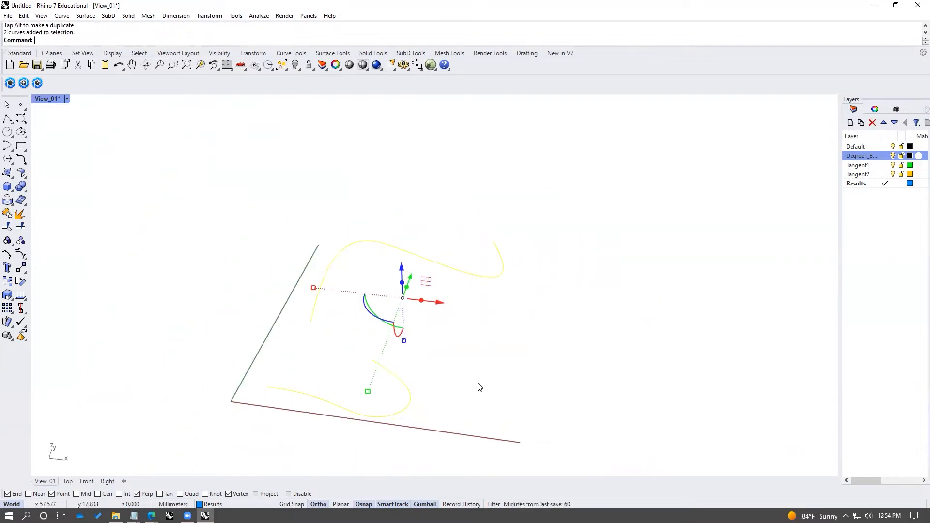
type("Loft")
key("Return")
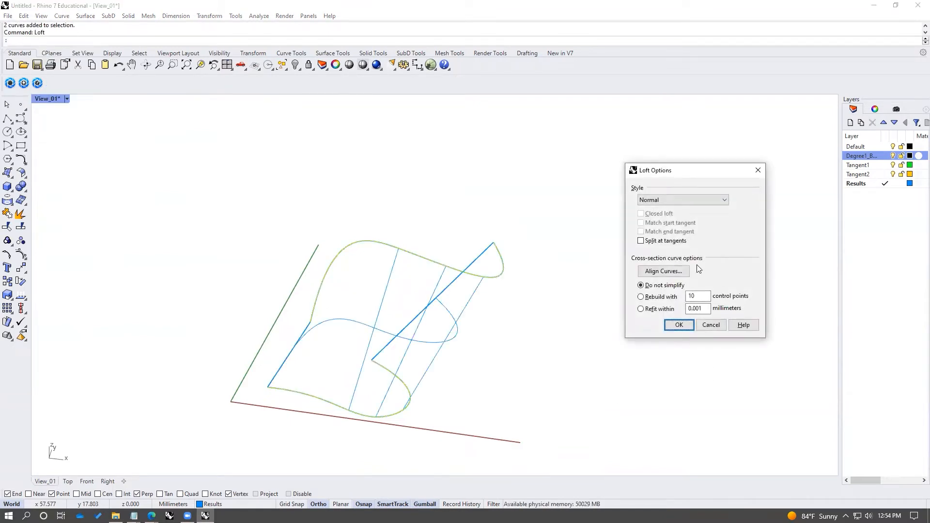
left_click(679, 323)
right_click_drag(673, 343, 583, 324)
key("Escape")
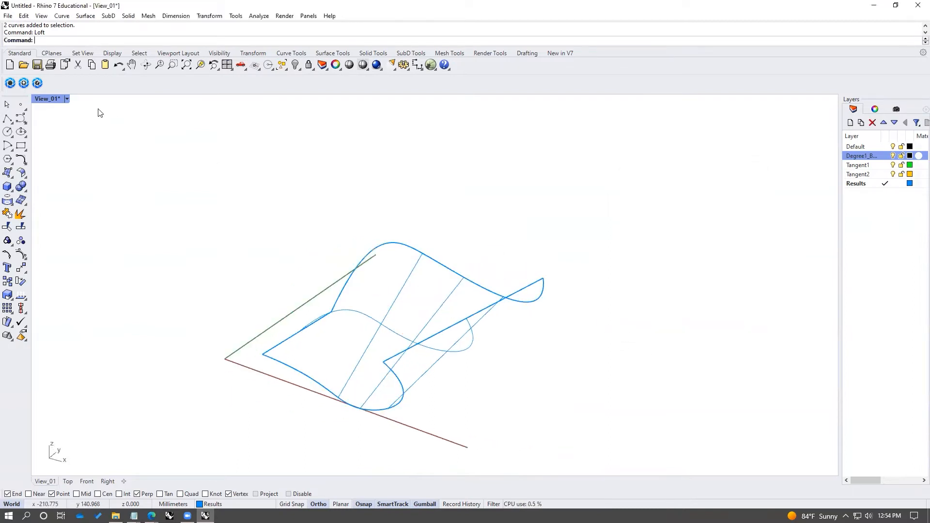
Switch the viewport to Shaded display, then zoom to the lofted surface and inspect it from several angles.
left_click(67, 100)
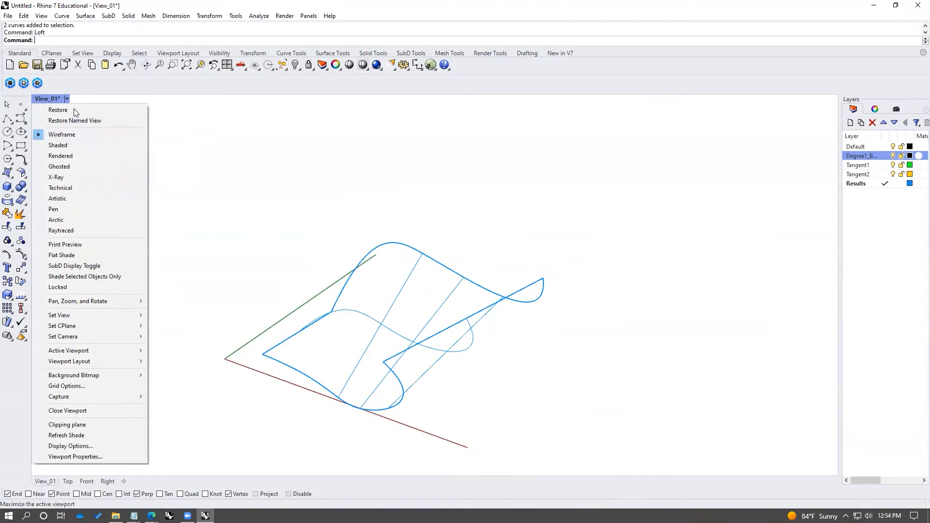
left_click(59, 145)
right_click_drag(199, 177, 373, 288)
left_click(373, 288)
type("zs")
key("Return")
right_click_drag(267, 308, 419, 243)
Select the lofted surface and delete it, keeping the two curves.
left_click(453, 303)
key("Delete")
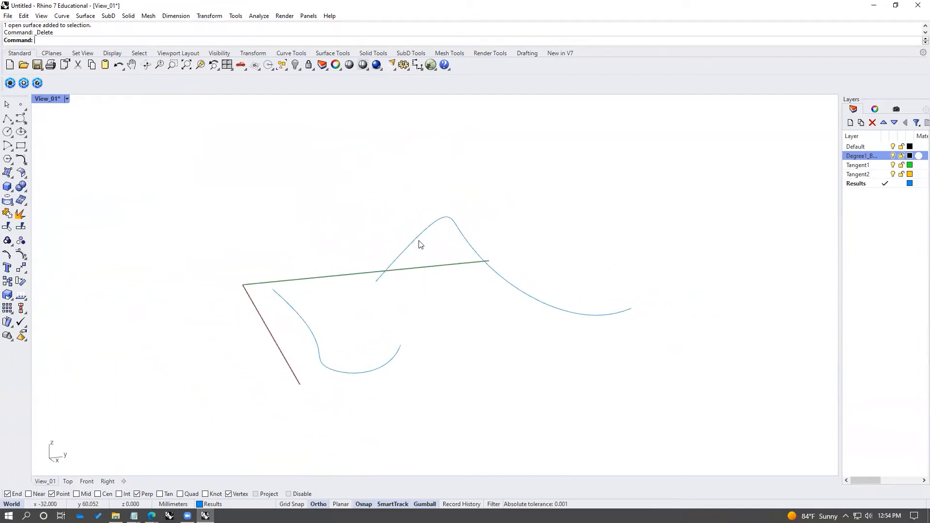
Examine the two curves and their control points one at a time from different angles, and select both curves.
left_click(418, 238)
left_click(421, 285)
right_click_drag(428, 297, 359, 320)
left_click(321, 361)
left_click(480, 328)
right_click_drag(480, 328, 491, 334, "shift")
left_click(328, 370)
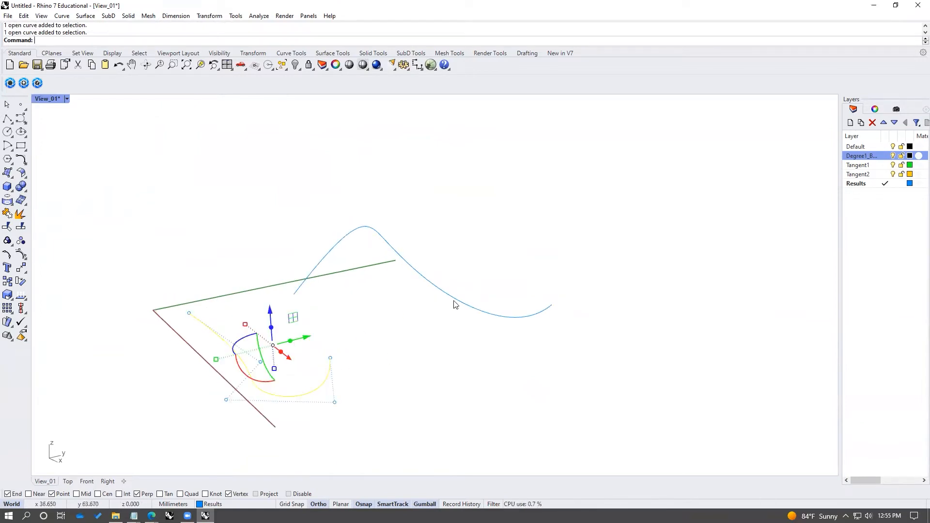
left_click(459, 288)
right_click_drag(459, 289, 488, 306)
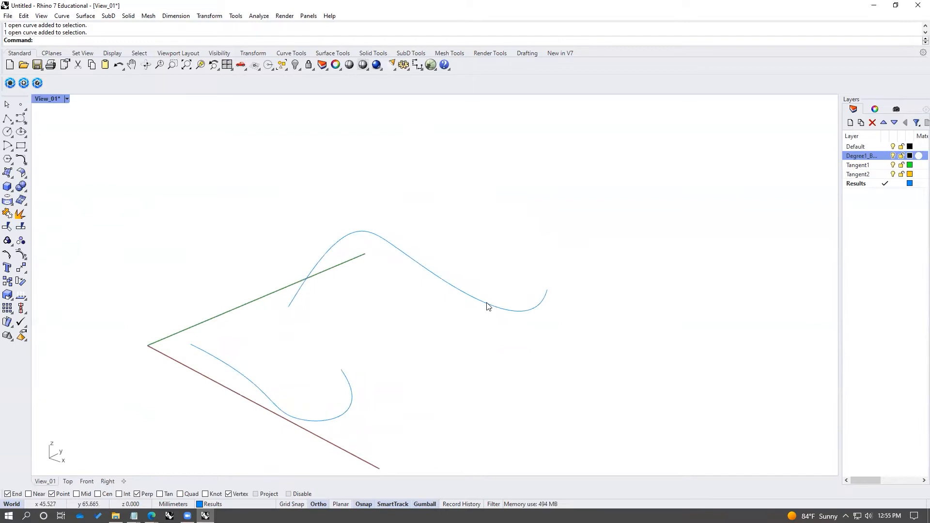
right_click_drag(465, 317, 469, 321)
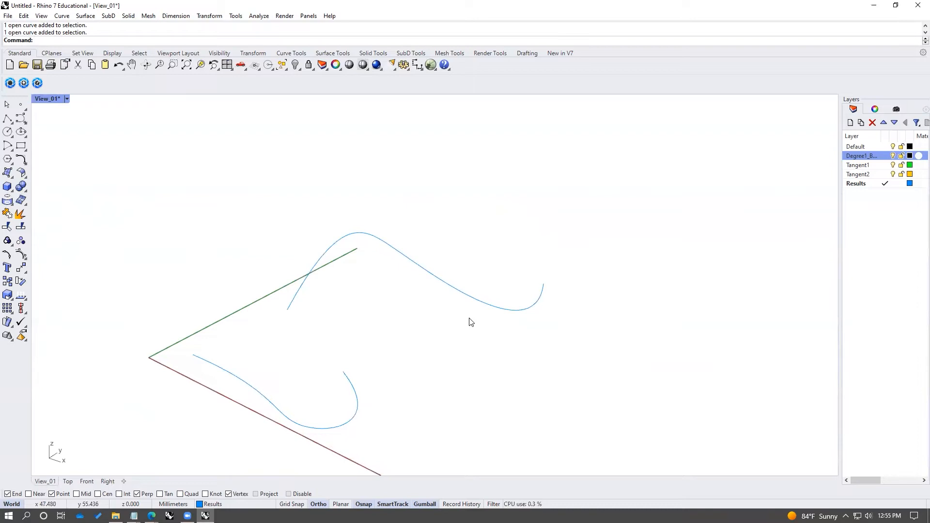
key("ctrl+a")
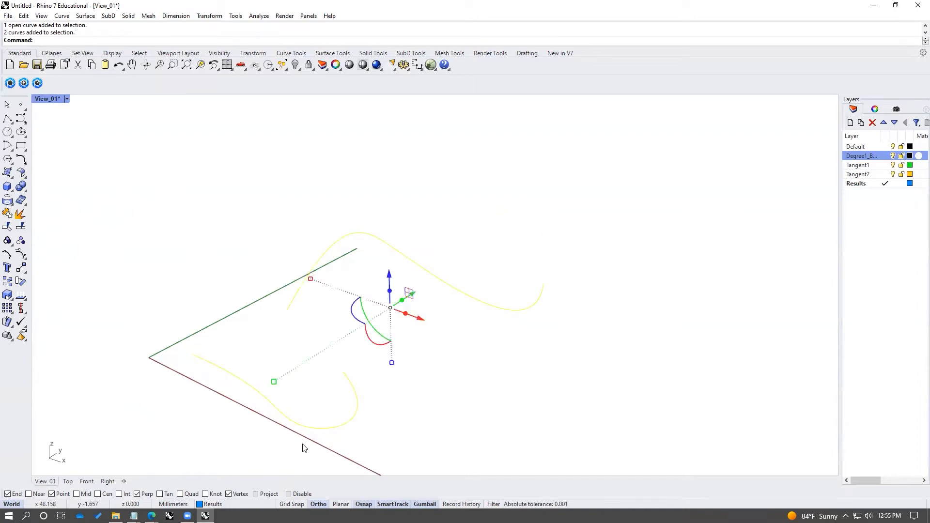
Select both open curves and rebuild them with a point count of 15 and degree 1, deleting the input curves.
type("Rebuild")
key("Return")
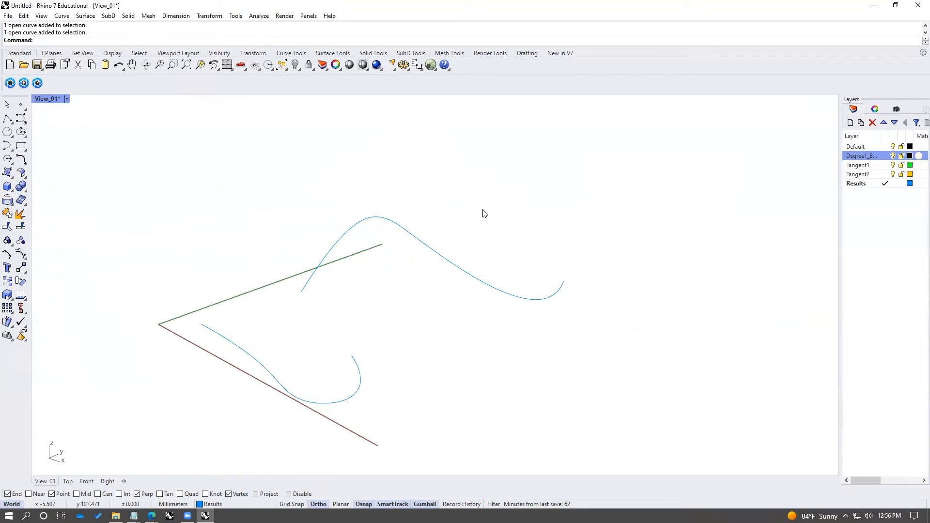
left_click_drag(494, 197, 347, 393)
type("Rebuild")
key("Return")
double_click(679, 195)
type("1")
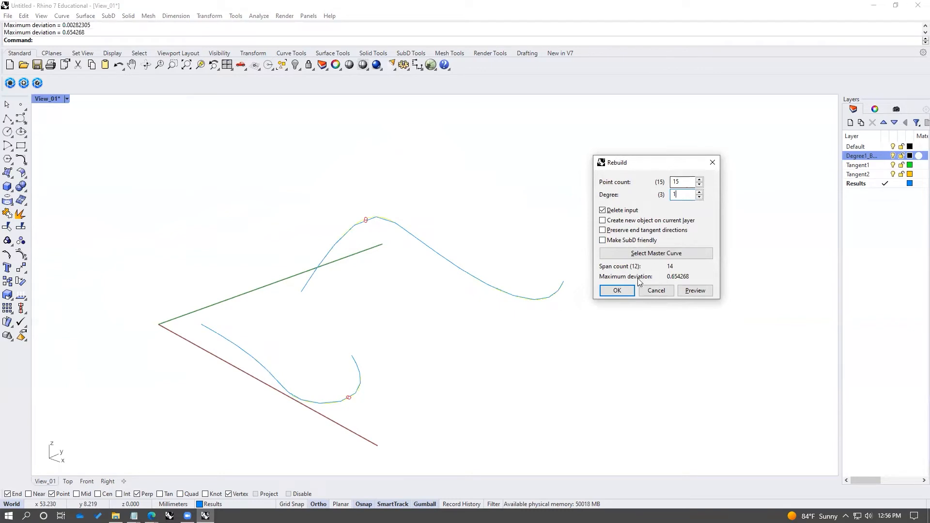
left_click(617, 291)
right_click_drag(504, 189, 429, 311)
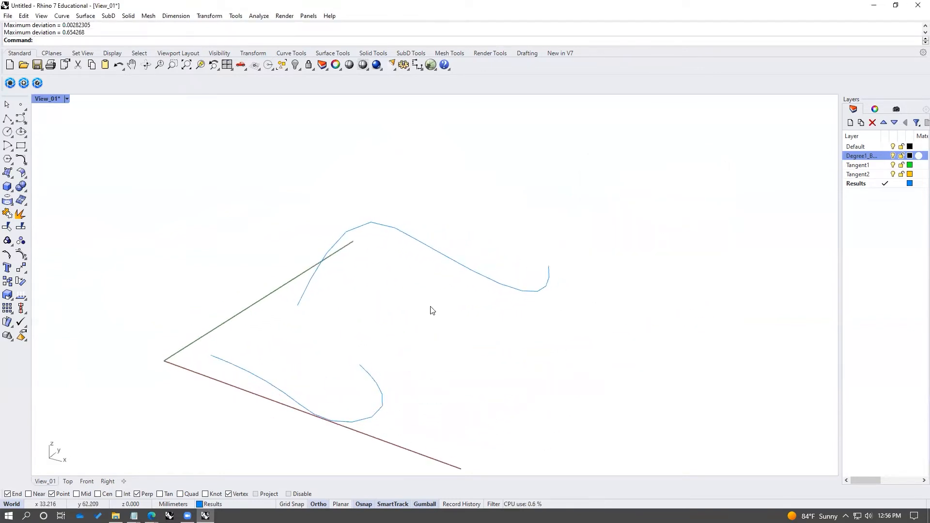
type("line")
key("Return")
key("Escape")
Turn on the control points of both rebuilt curves.
left_click(461, 265)
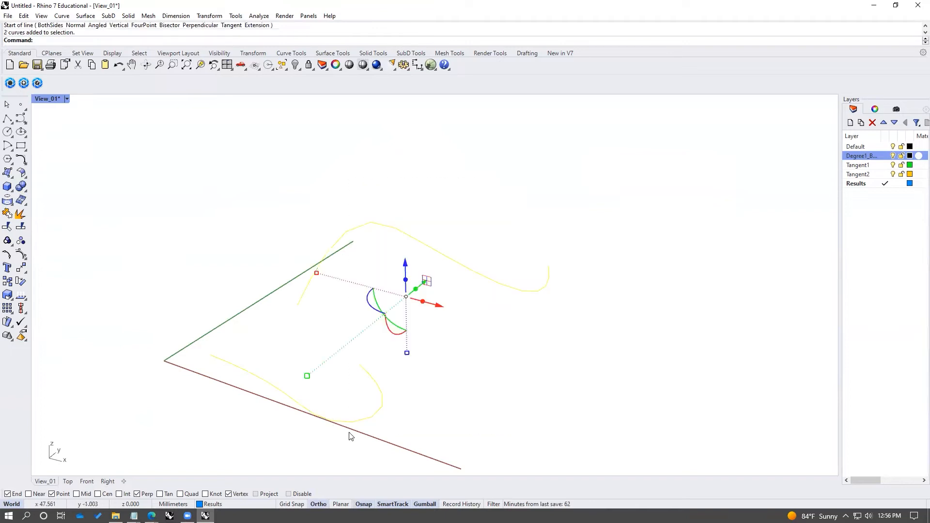
left_click(21, 254)
right_click_drag(349, 319, 368, 293)
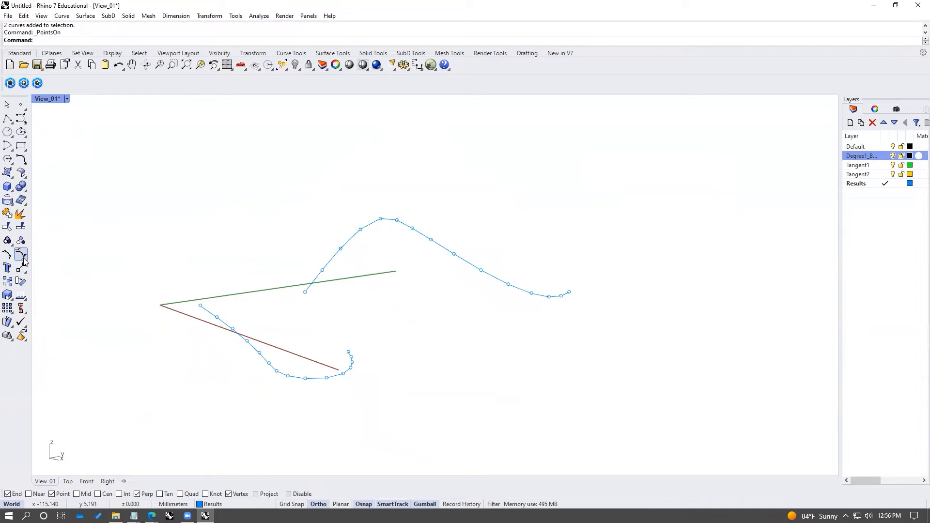
right_click_drag(193, 268, 224, 291)
Draw straight lines joining the corresponding control points of the two curves, pair by pair.
type("Line")
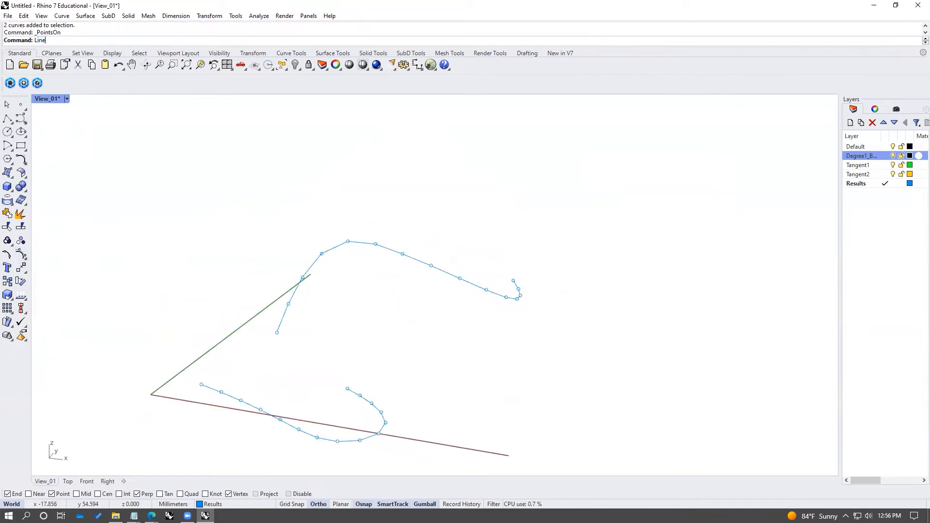
key("Return")
left_click(201, 385)
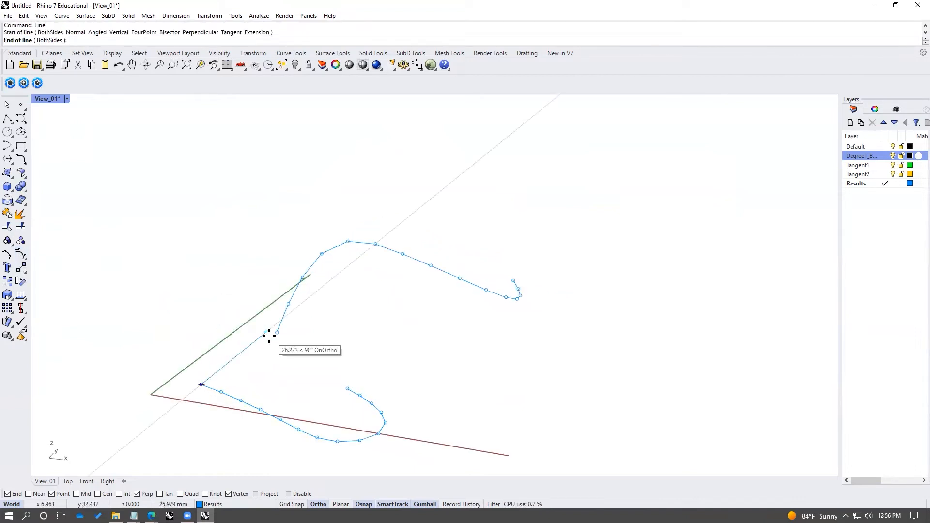
left_click(276, 333)
key("Return")
left_click(221, 392)
left_click(288, 304)
key("Return")
left_click(240, 400)
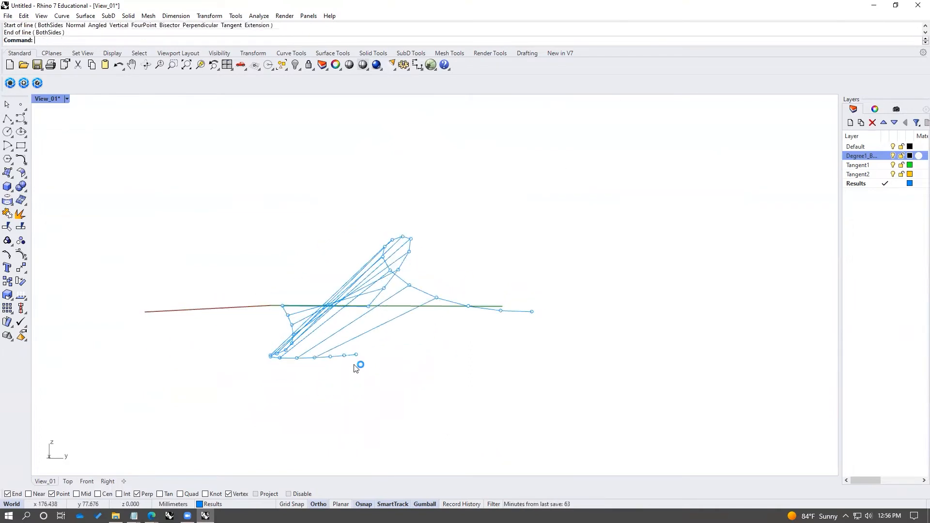
right_click_drag(356, 365, 339, 339)
Select both curves together with all the connecting lines and delete them.
left_click_drag(635, 197, 208, 387)
key("Delete")
right_click_drag(310, 334, 446, 357)
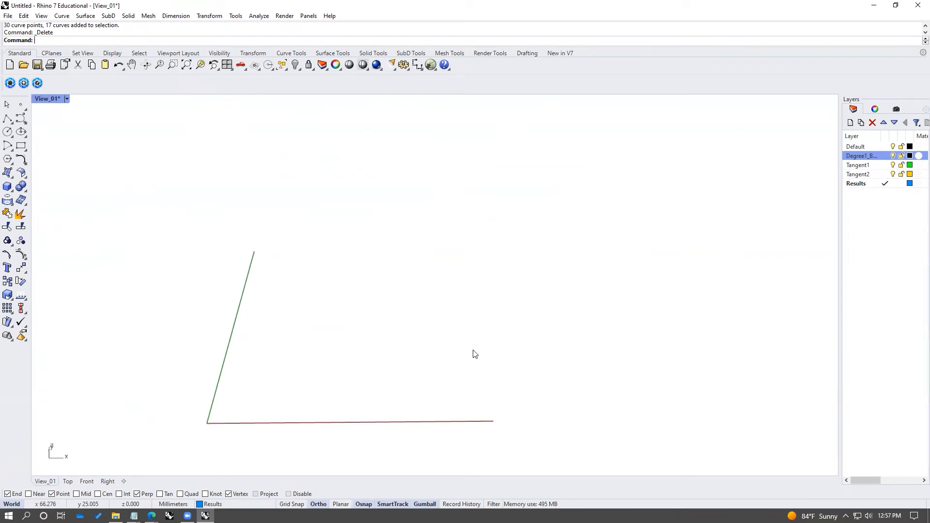
Draw a corner-to-corner rectangle on the ground plane between the red and green axes.
right_click_drag(473, 353, 441, 360)
type("Rectangle")
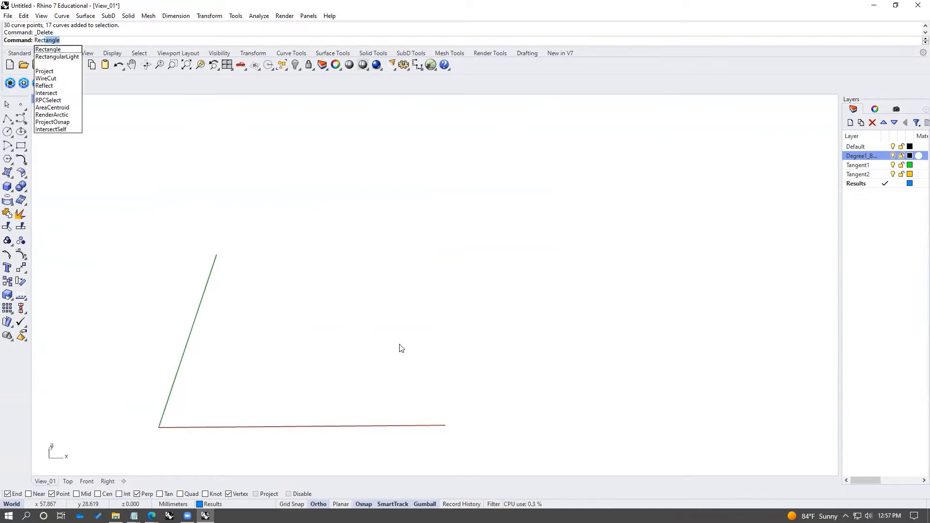
key("Return")
left_click(224, 385)
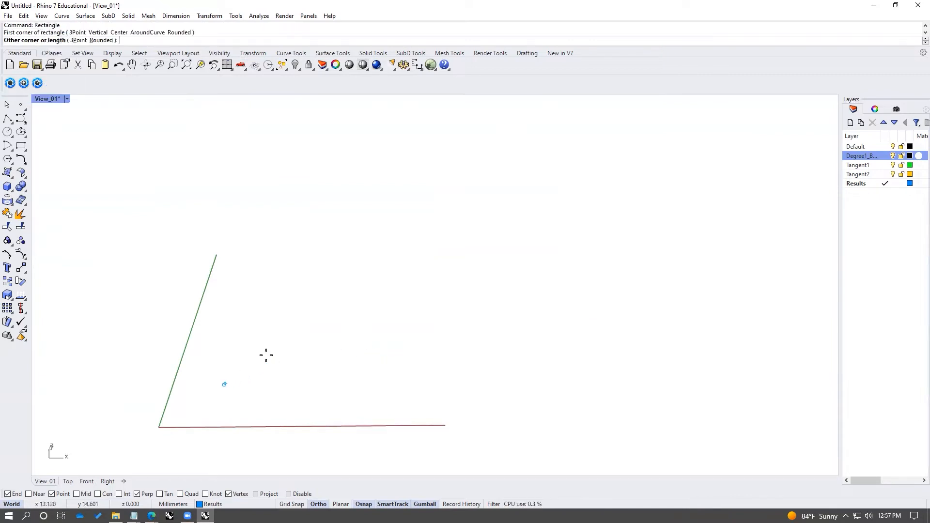
left_click(533, 186)
Select the rectangle and fill it with a flat surface using PlanarSrf.
scroll(470, 280, "down", 4)
right_click_drag(470, 281, 459, 337)
left_click(524, 297)
right_click_drag(523, 298, 485, 281, "shift")
left_click(473, 318)
left_click_drag(486, 281, 408, 328)
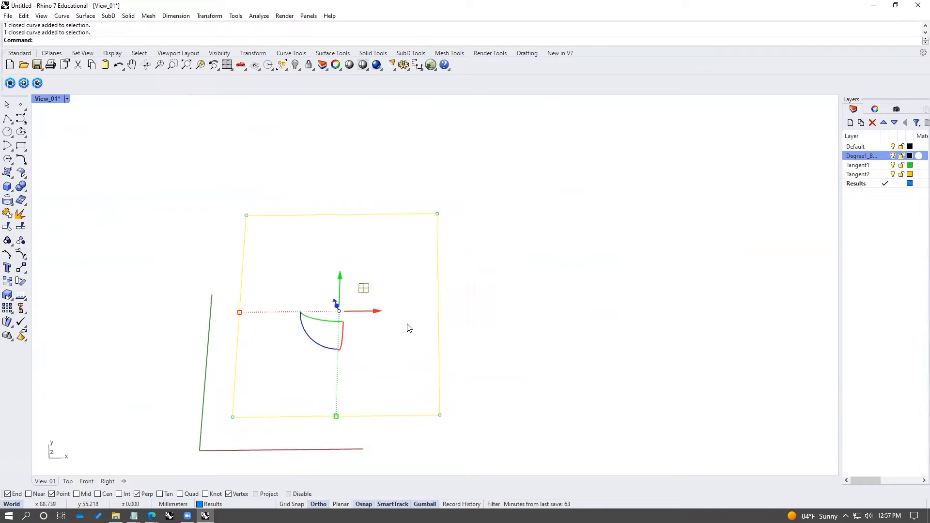
right_click_drag(461, 365, 472, 338)
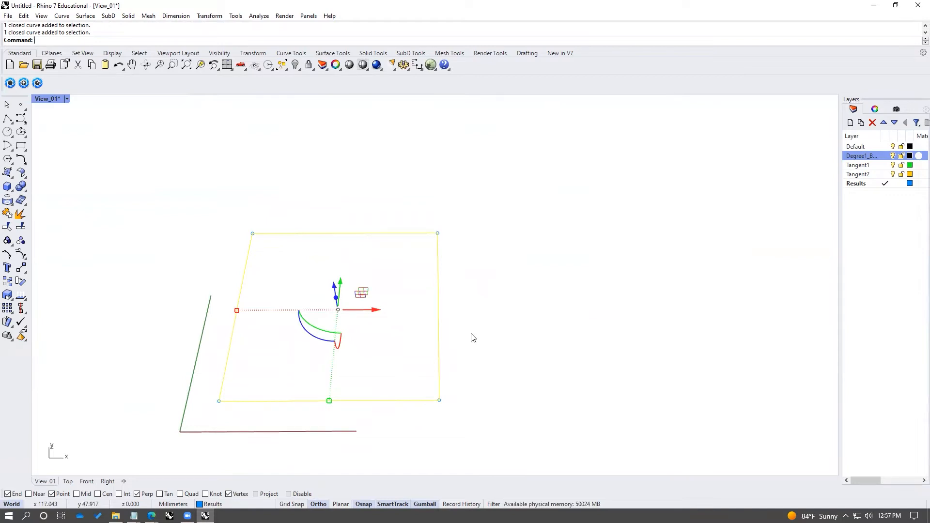
type("arSrf")
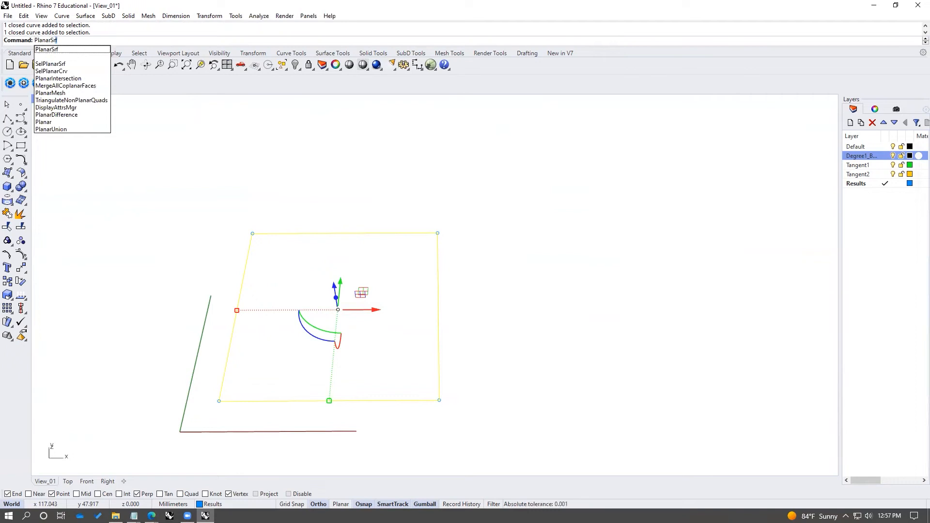
key("Return")
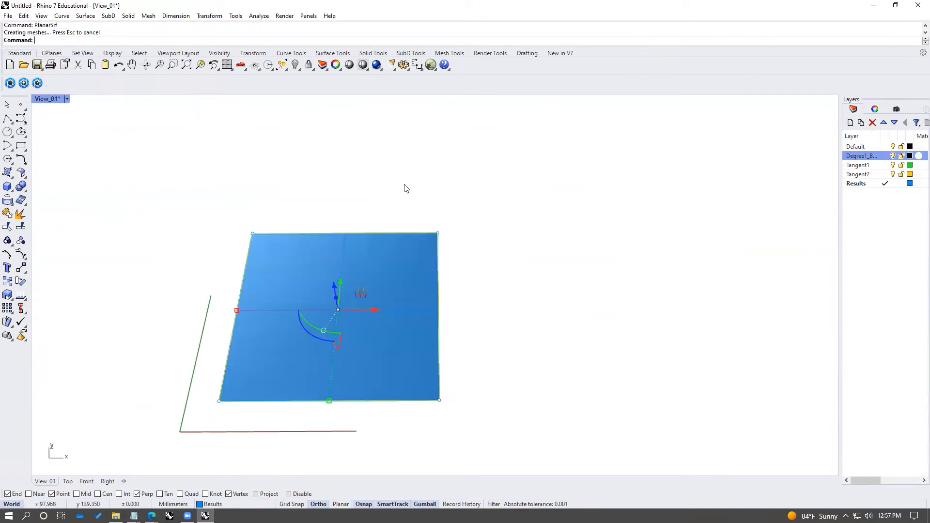
Select the planar surface and examine its isocurves from slightly different angles.
left_click(408, 324)
right_click_drag(390, 323, 389, 305)
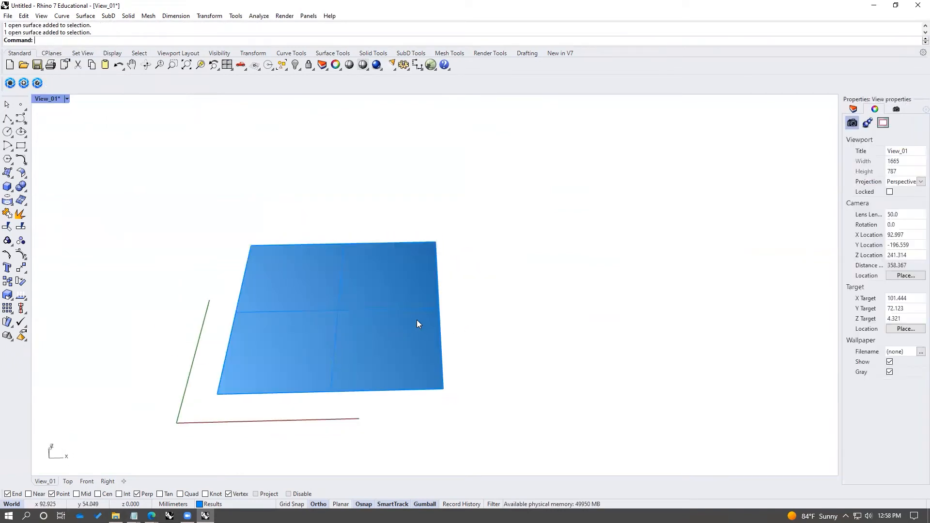
right_click_drag(417, 320, 418, 325)
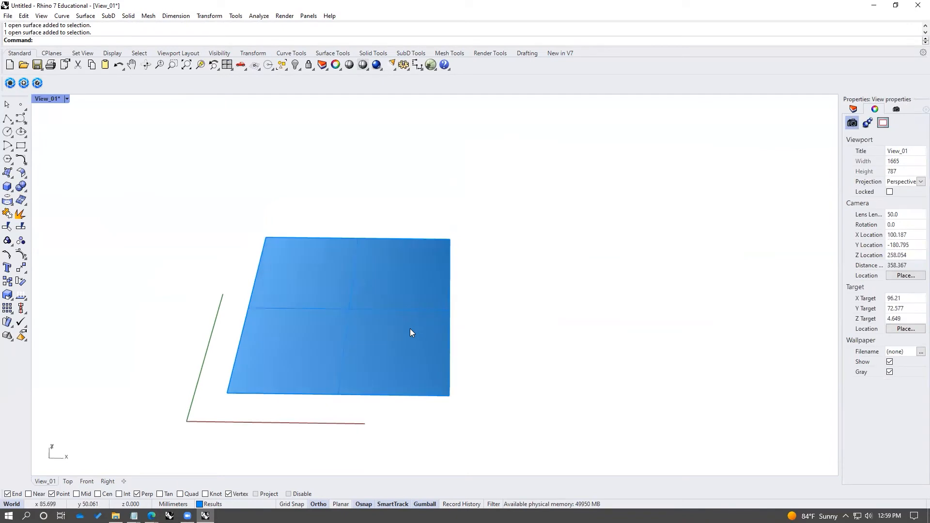
left_click(409, 327)
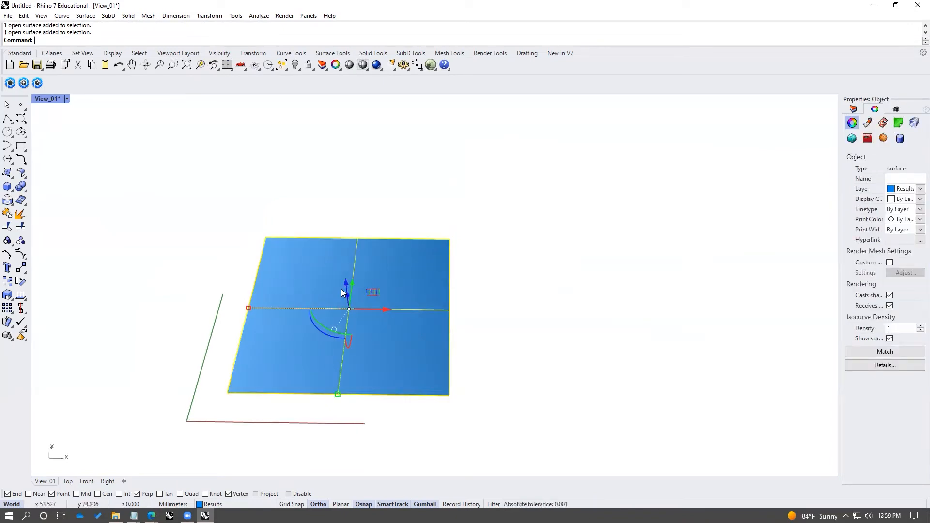
right_click_drag(473, 305, 452, 310)
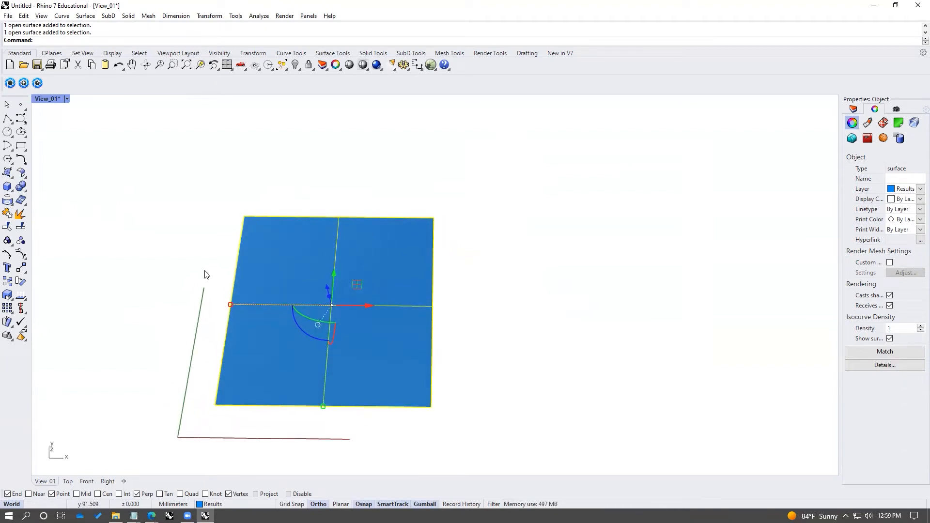
Select the planar surface together with its rectangle and delete both.
left_click(466, 206)
left_click_drag(468, 181, 218, 421)
key("Delete")
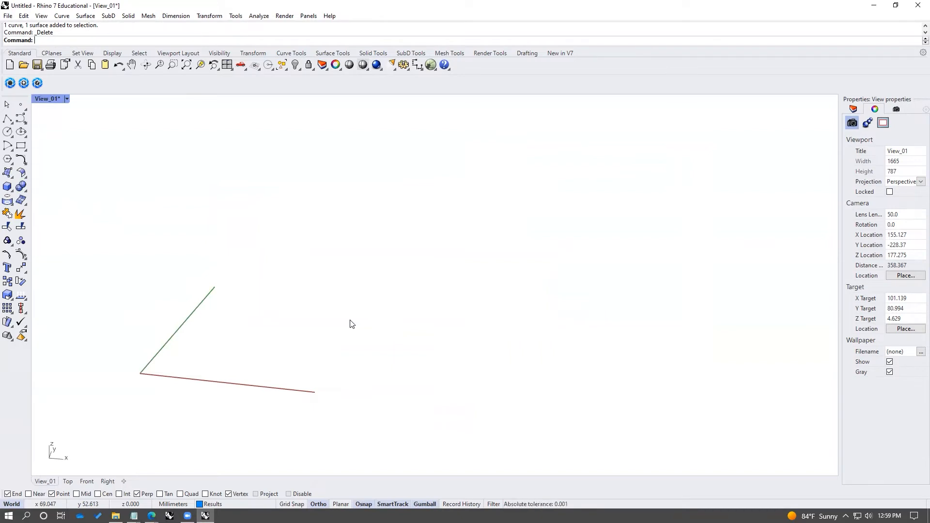
Draw a long straight line on the ground plane parallel to the red x axis.
type("line")
key("Return")
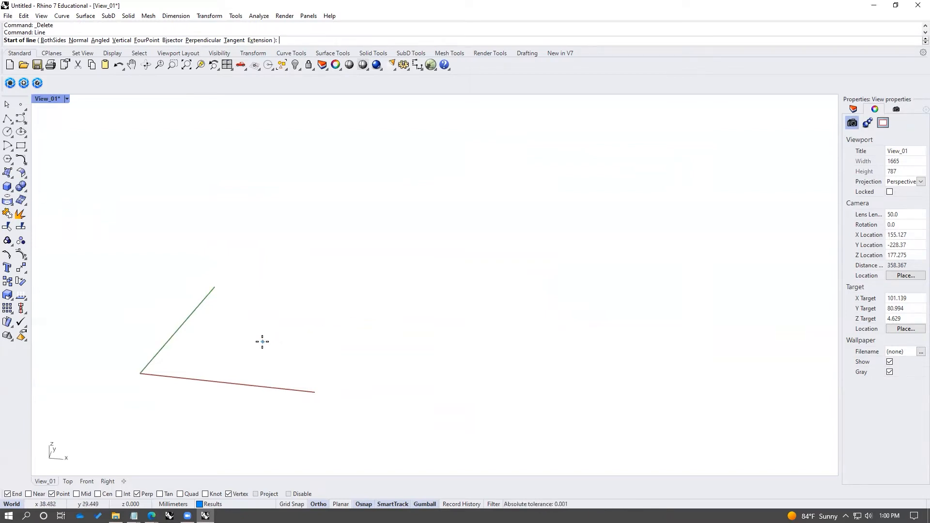
left_click(226, 349)
left_click(581, 382)
right_click_drag(382, 332, 433, 289)
Draw a vertical line upward from the start point of the long horizontal line using the Vertical option.
key("Return")
type("v")
key("Return")
left_click(229, 389)
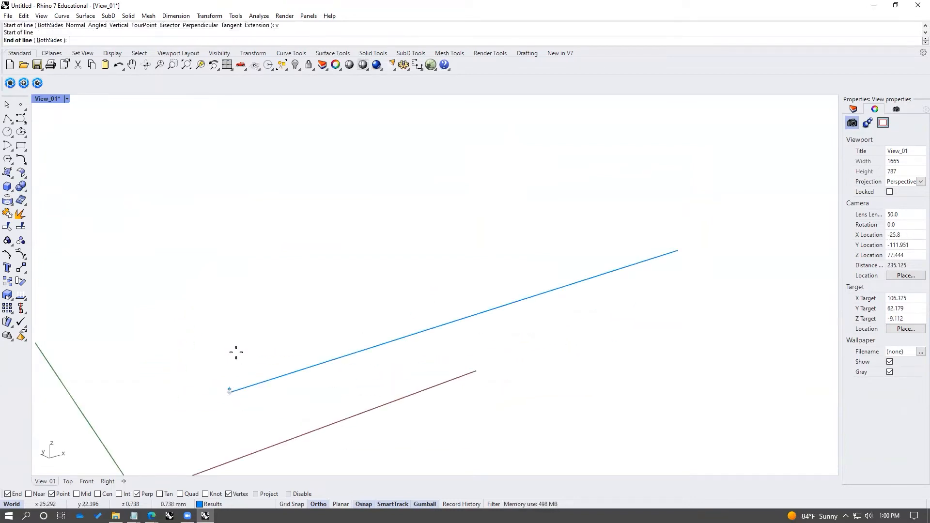
left_click(239, 235)
right_click_drag(239, 234, 301, 302)
Create a Sweep1 surface using the horizontal line as the rail and the vertical line as the shape.
type("sw")
key("Return")
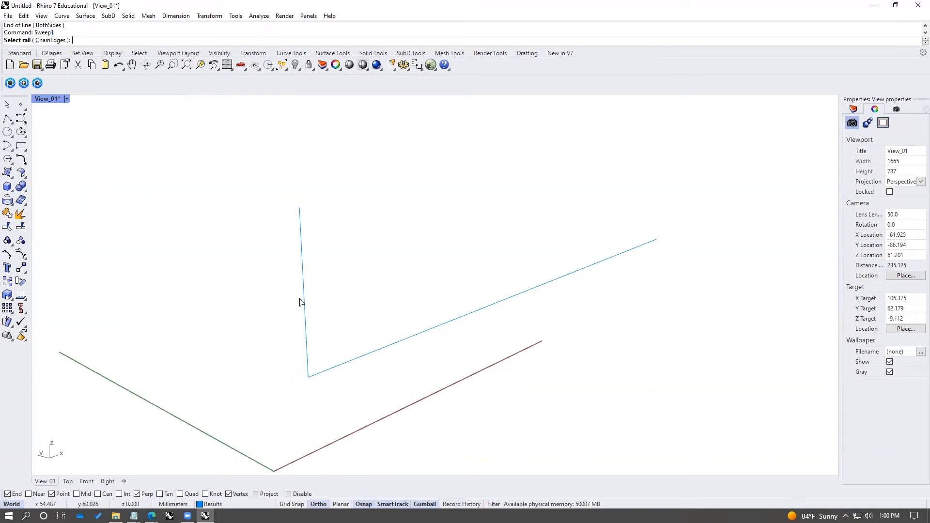
left_click(422, 336)
left_click(306, 338)
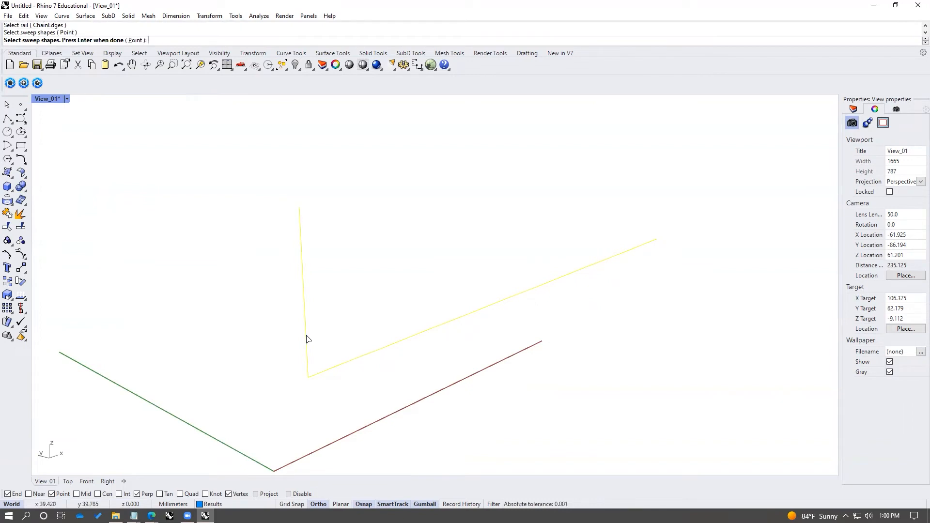
key("Return")
left_click(467, 348)
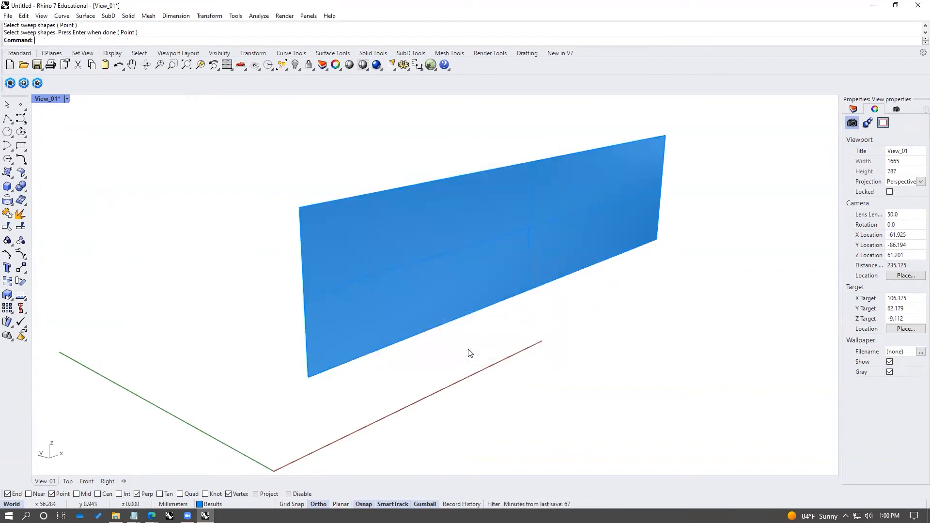
Examine the swept surface from several angles, selecting its vertical shape line and horizontal rail one at a time.
left_click(477, 255)
right_click_drag(473, 263, 516, 280)
left_click(588, 287)
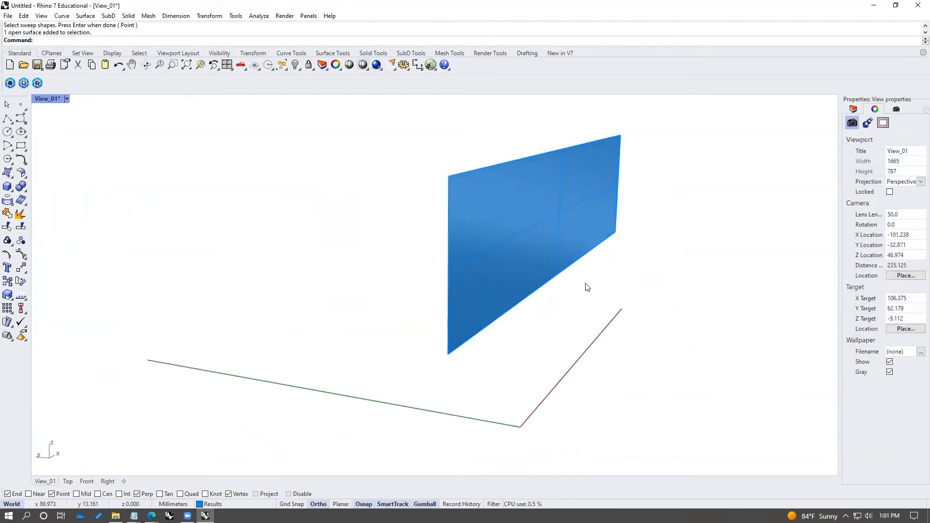
left_click_drag(418, 152, 484, 387)
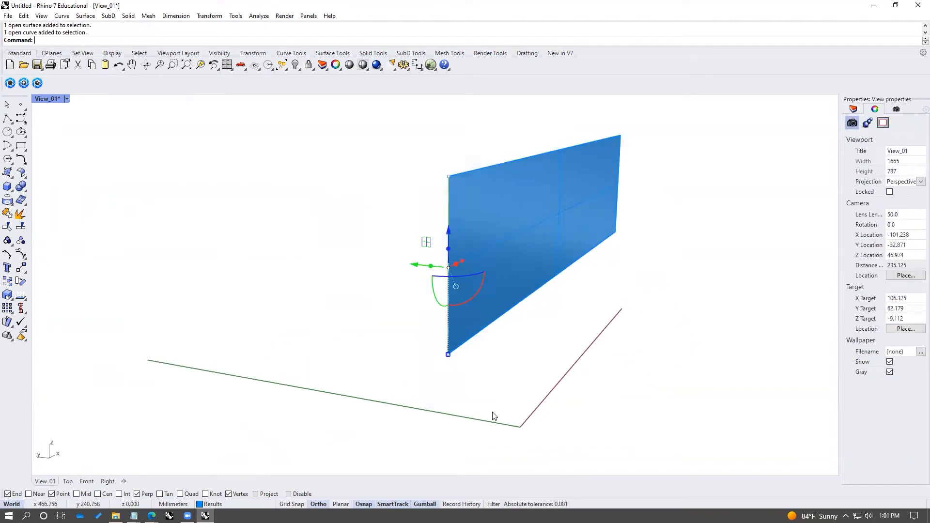
right_click_drag(491, 412, 412, 376)
right_click_drag(403, 262, 338, 272)
left_click_drag(91, 316, 760, 247)
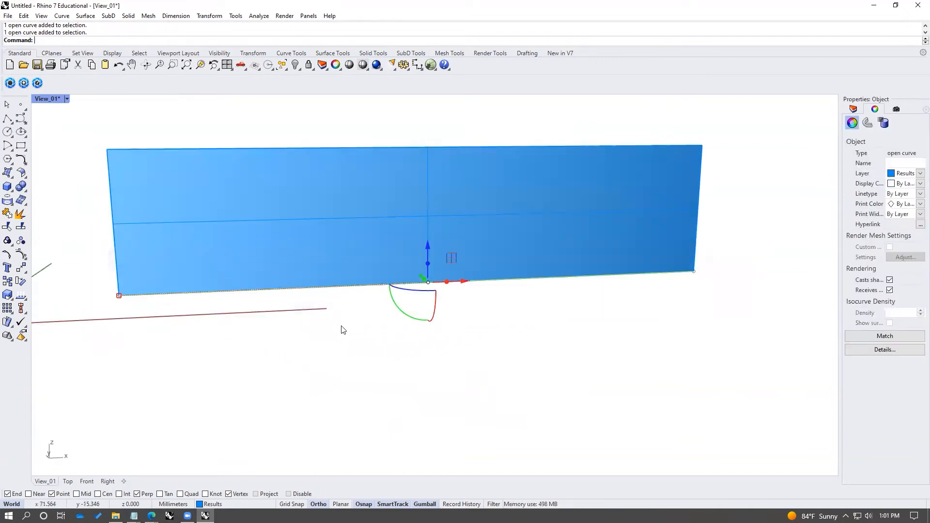
left_click(332, 326)
right_click_drag(329, 326, 372, 329)
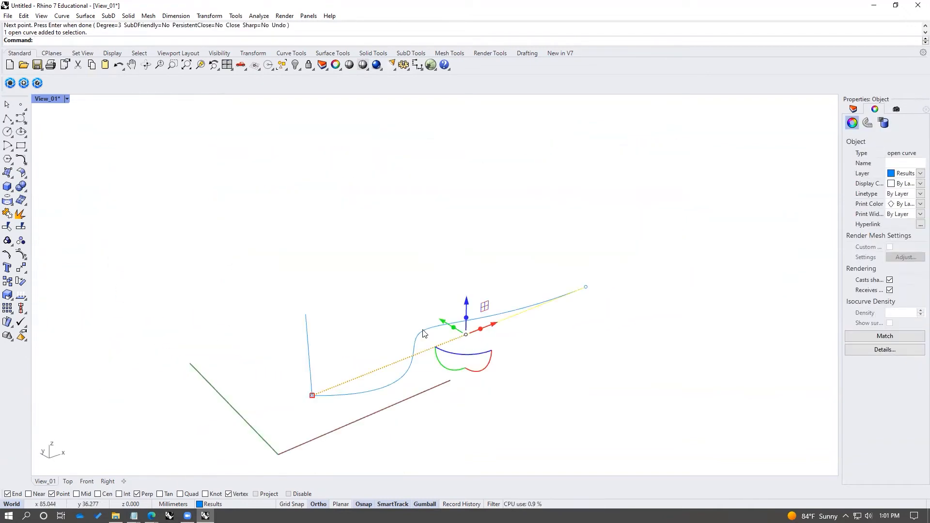
Delete the straight line running between the two ends of the S-shaped curve.
scroll(423, 333, "up", 3)
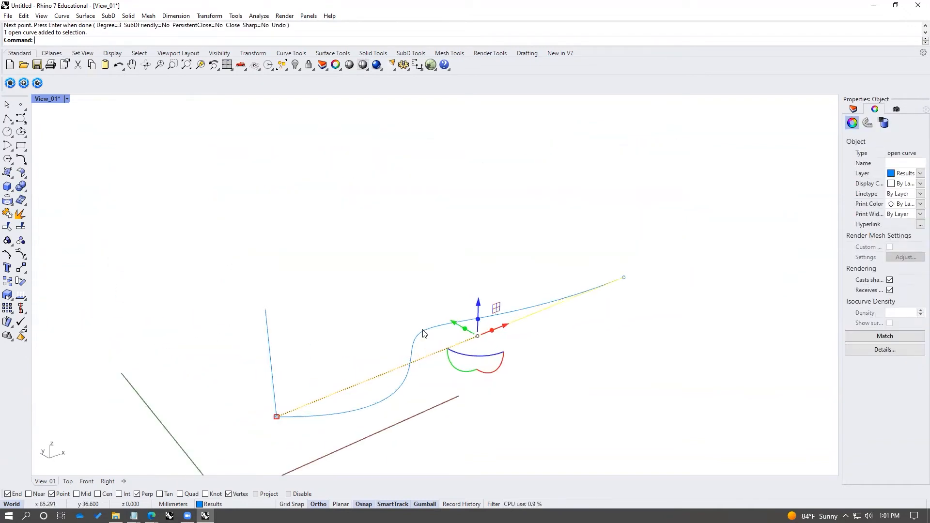
right_click_drag(414, 327, 392, 312)
key("Delete")
Create a Sweep1 surface using the S-shaped curve as the rail and the vertical line as the shape.
type("Sweep1")
key("Return")
left_click(382, 348)
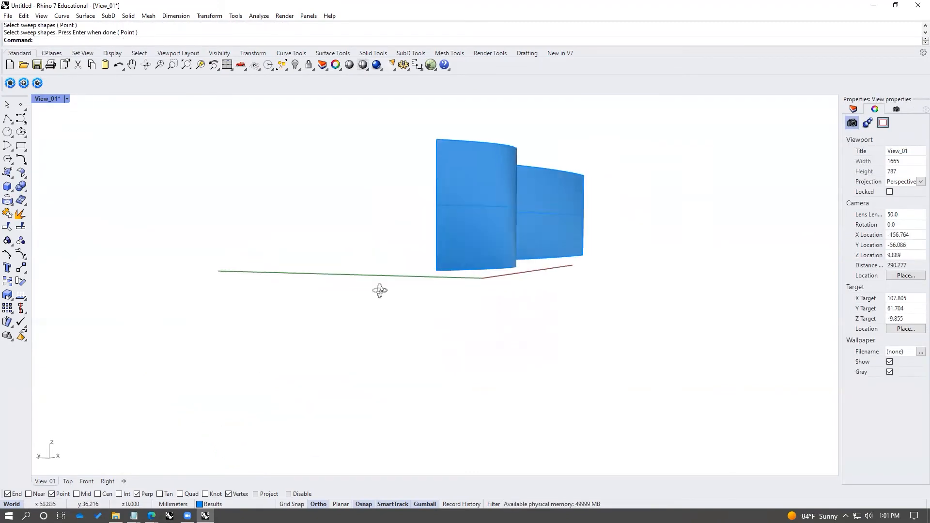
Inspect the curved swept surface from several angles and select it.
right_click_drag(379, 290, 268, 363)
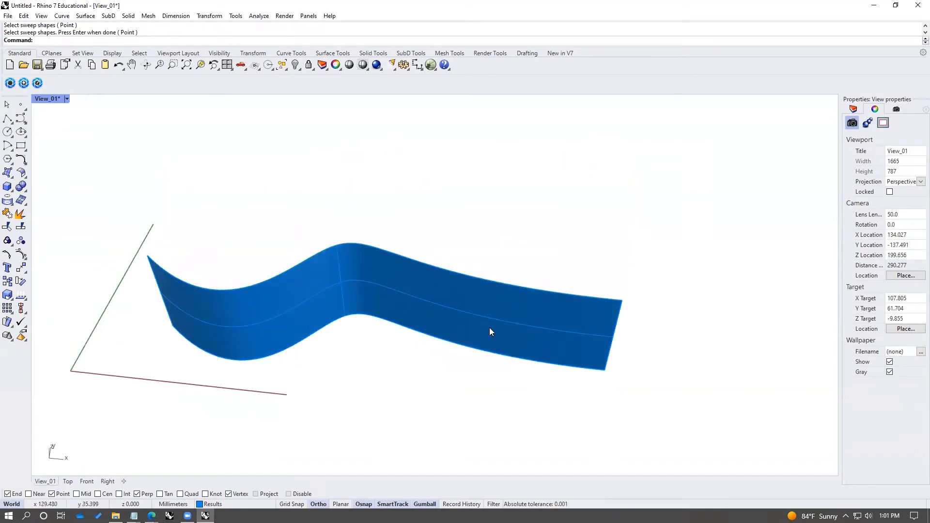
right_click_drag(160, 334, 174, 225)
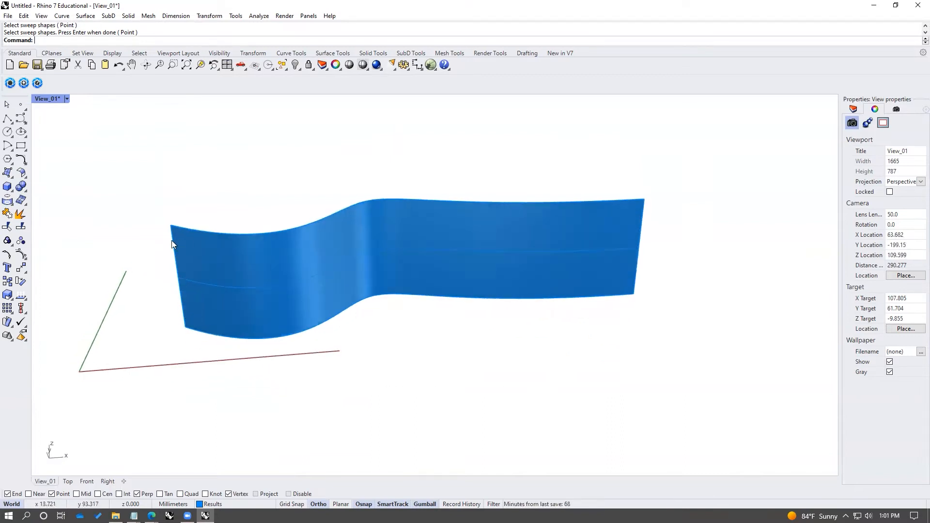
right_click_drag(175, 264, 296, 238)
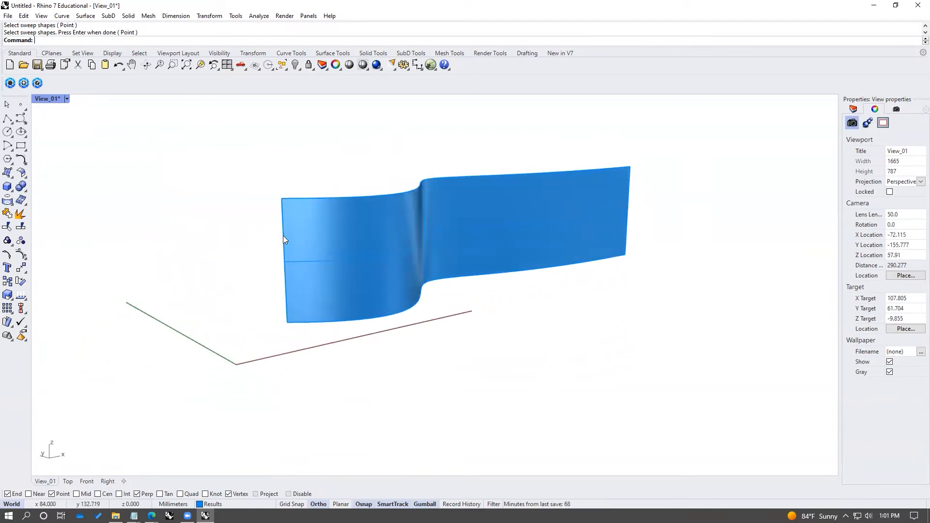
left_click(305, 241)
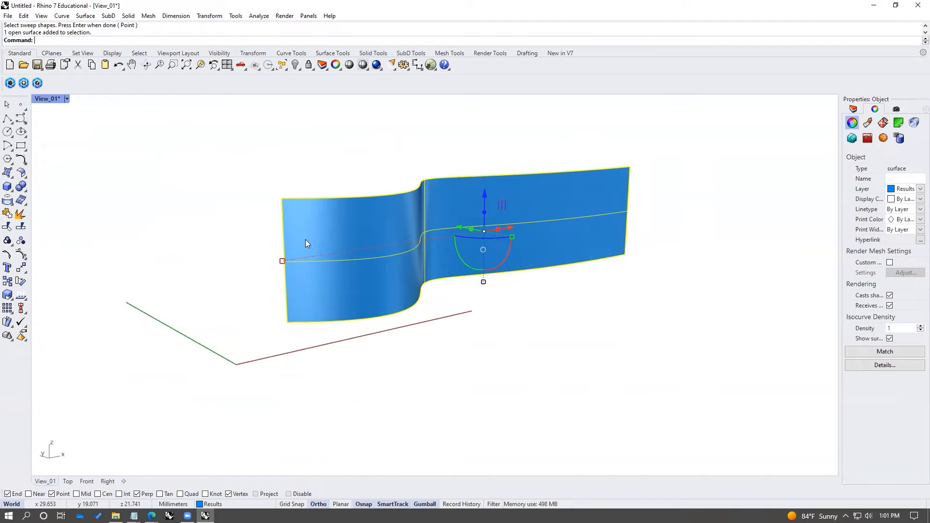
Delete the swept surface and rebuild its vertical shape line with 5 points at degree 3.
key("Delete")
left_click(284, 227)
type("Reb")
key("Return")
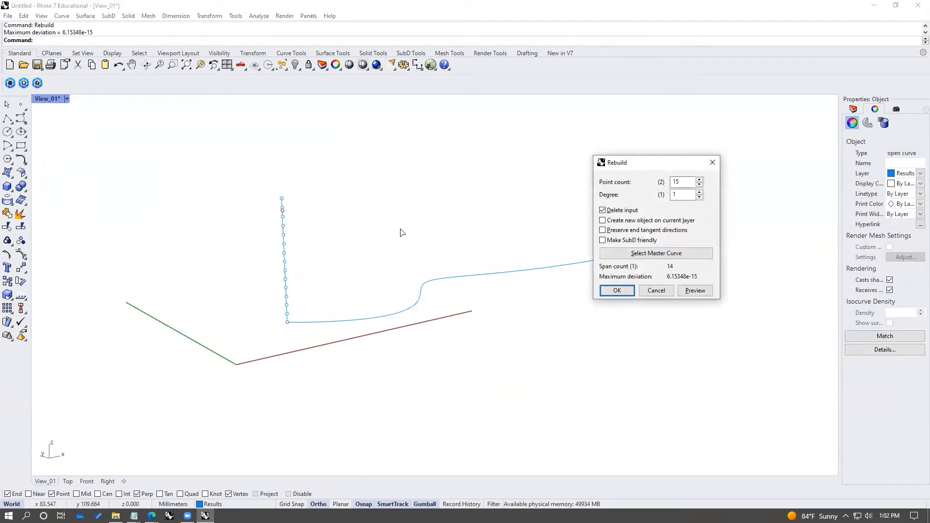
double_click(684, 193)
type("3")
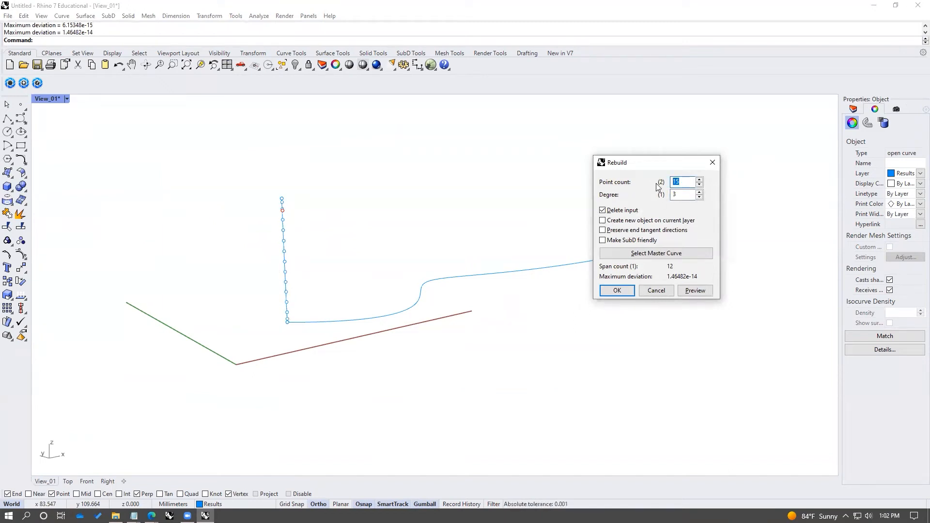
type("5")
left_click(617, 290)
left_click(331, 193)
Show the rebuilt vertical line's control points and shift its upper points sideways to bend it into a curve.
left_click(283, 229)
key("F10")
left_click_drag(228, 171, 314, 272)
right_click_drag(313, 272, 375, 267)
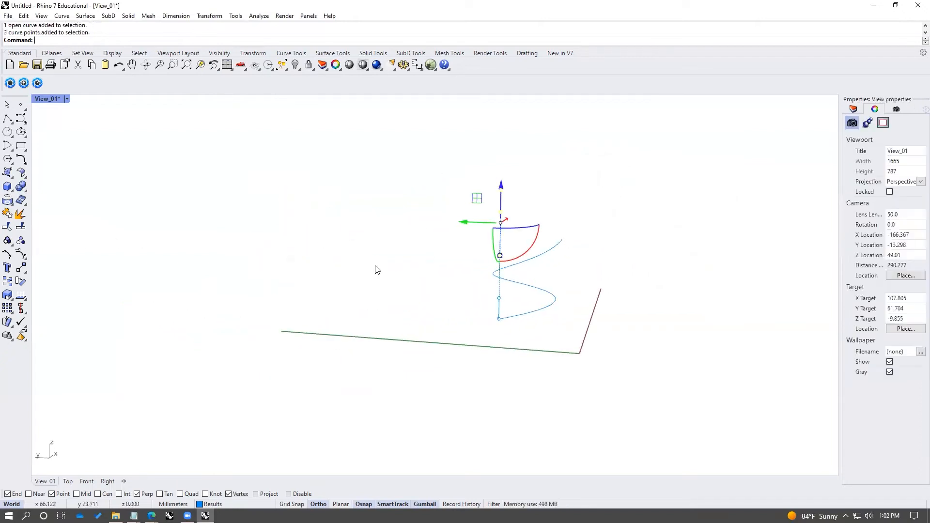
left_click_drag(465, 222, 426, 221)
left_click_drag(418, 149, 495, 235)
right_click_drag(495, 234, 397, 240)
key("Escape")
key("Escape")
Create a Sweep1 surface with the S-shaped curve as rail and the bent vertical curve as shape, and inspect it.
type("Swee")
key("Return")
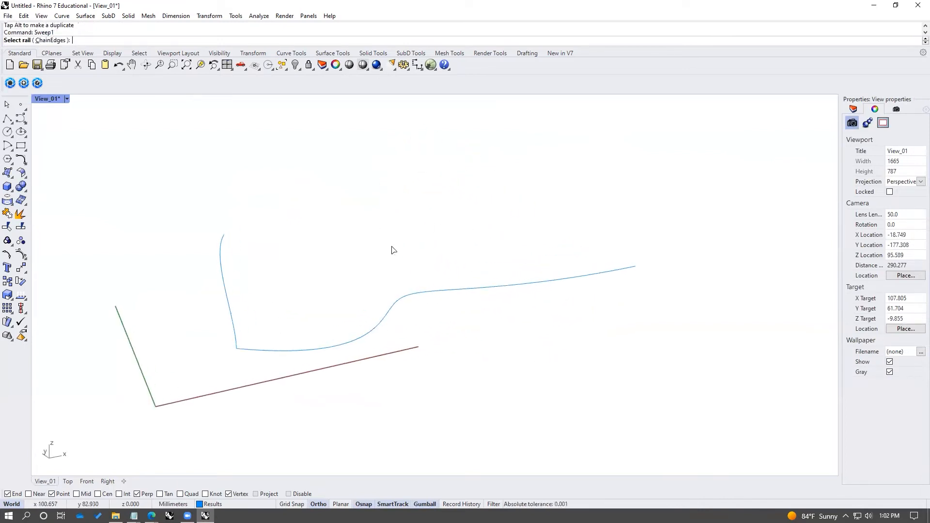
left_click(279, 349)
left_click(232, 316)
key("Return")
key("Return")
right_click_drag(222, 332, 327, 284)
right_click_drag(491, 276, 191, 440)
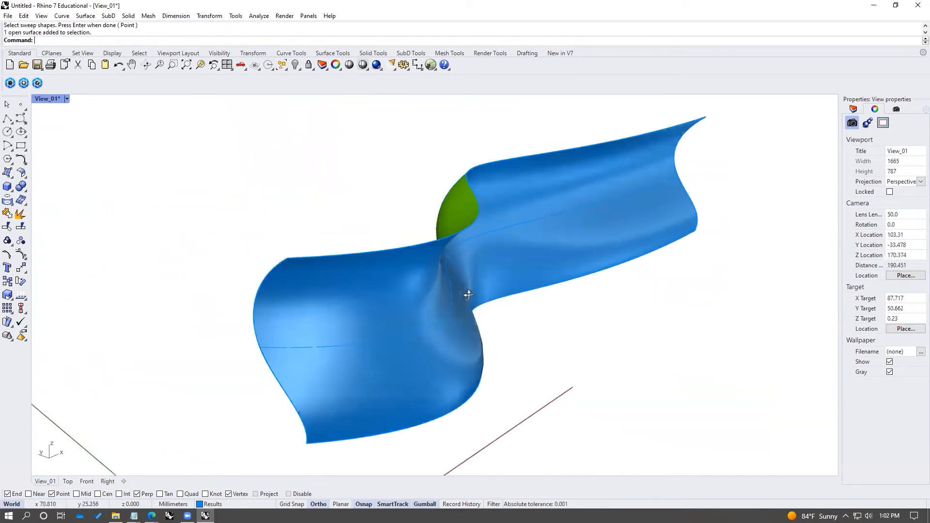
right_click_drag(275, 440, 314, 348)
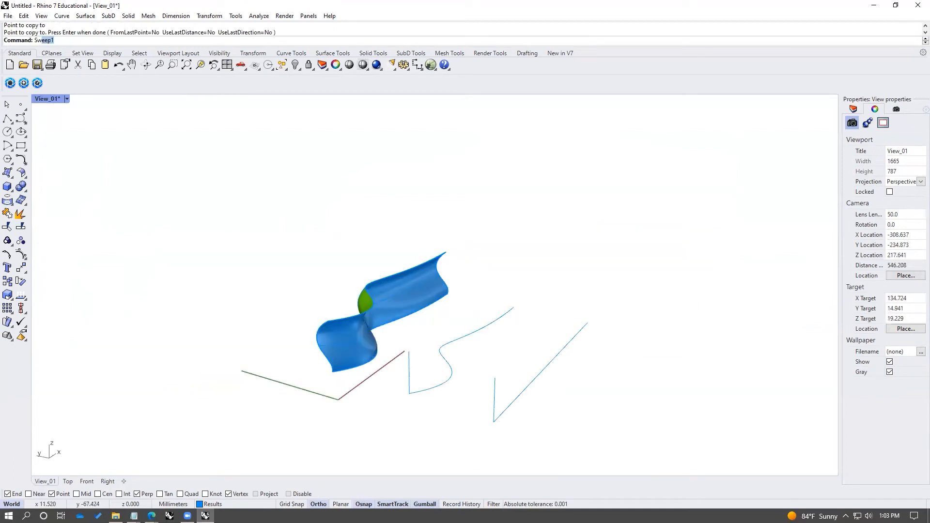
Create a Sweep1 surface from the copied S-shaped rail and its straight vertical shape line.
key("Return")
left_click(423, 388)
left_click(410, 380)
key("Return")
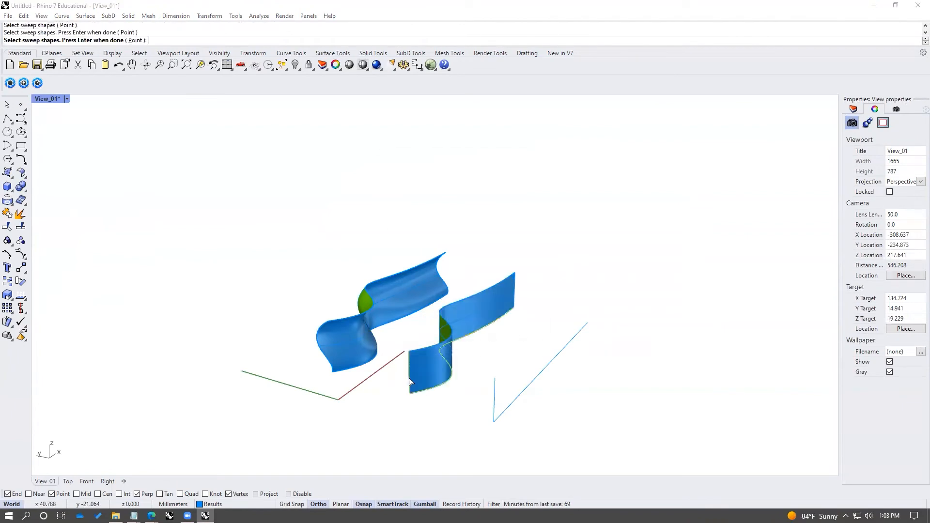
key("Return")
Sweep the remaining straight vertical line along the straight horizontal rail with Sweep1.
key("Return")
left_click(510, 403)
left_click(495, 398)
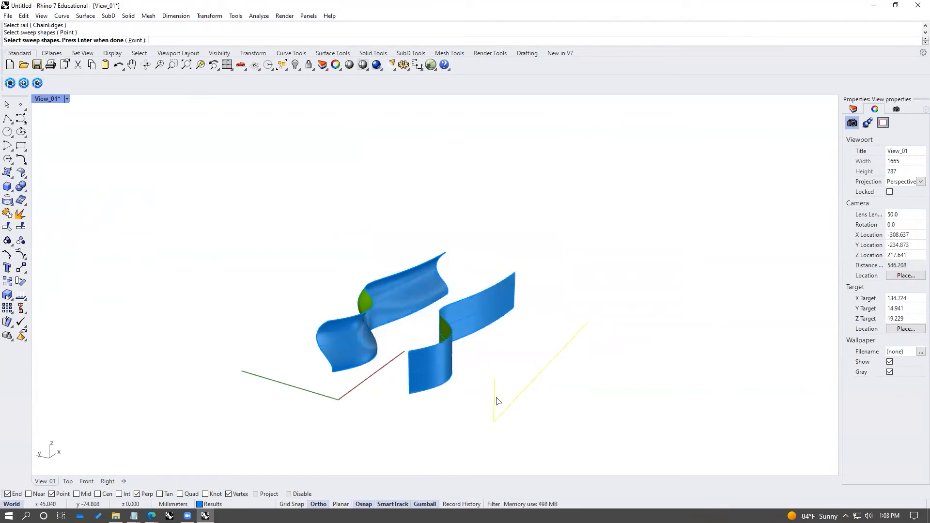
key("Return")
key("Return")
Compare the three swept surfaces, selecting the flat, the single-curved and the doubly curved one in turn.
left_click(534, 359)
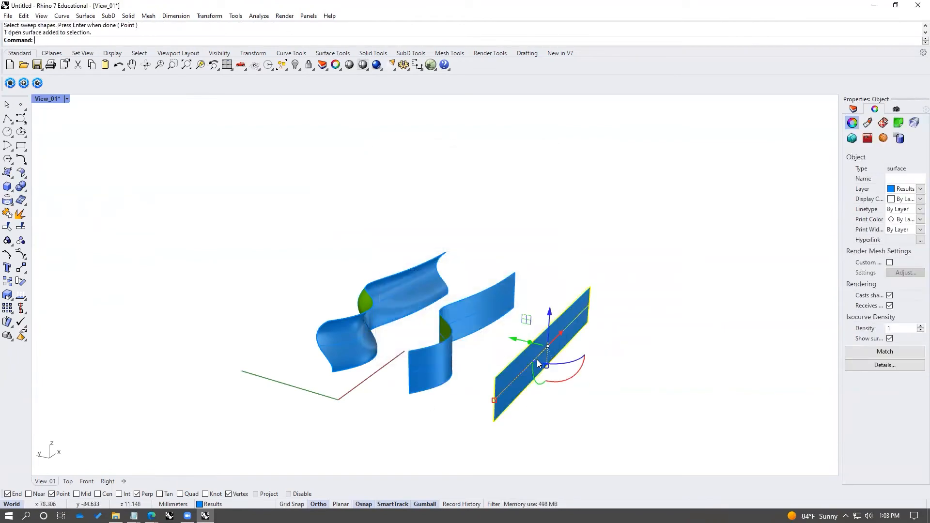
left_click(485, 308)
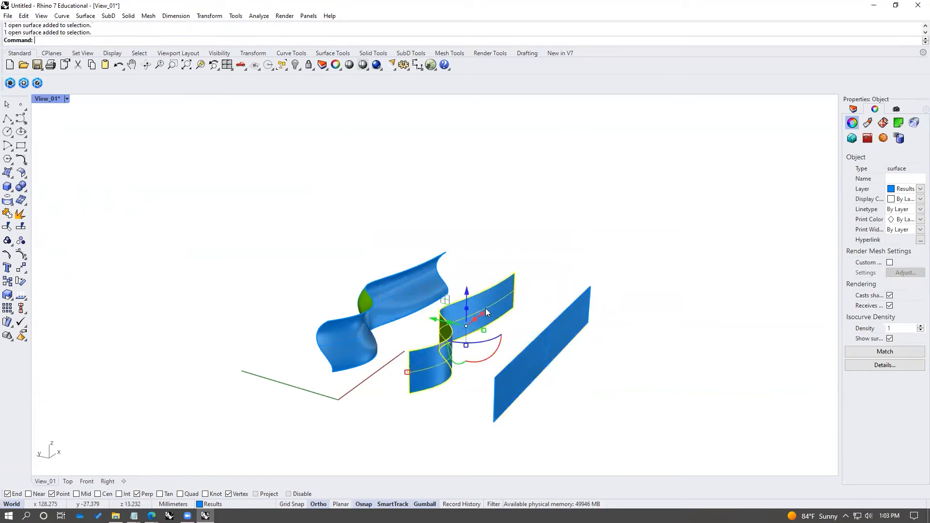
left_click(401, 290)
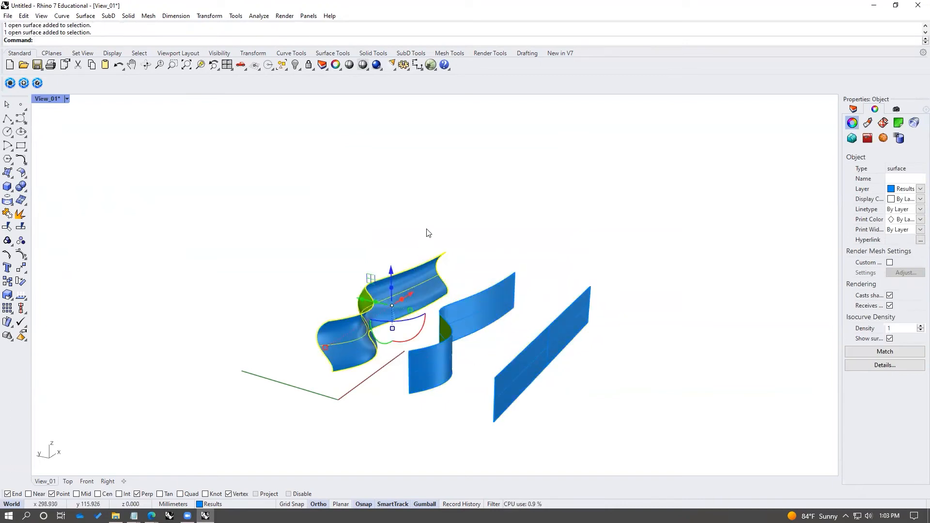
left_click(426, 229)
scroll(443, 274, "up", 2)
right_click_drag(443, 272, 416, 238, "shift")
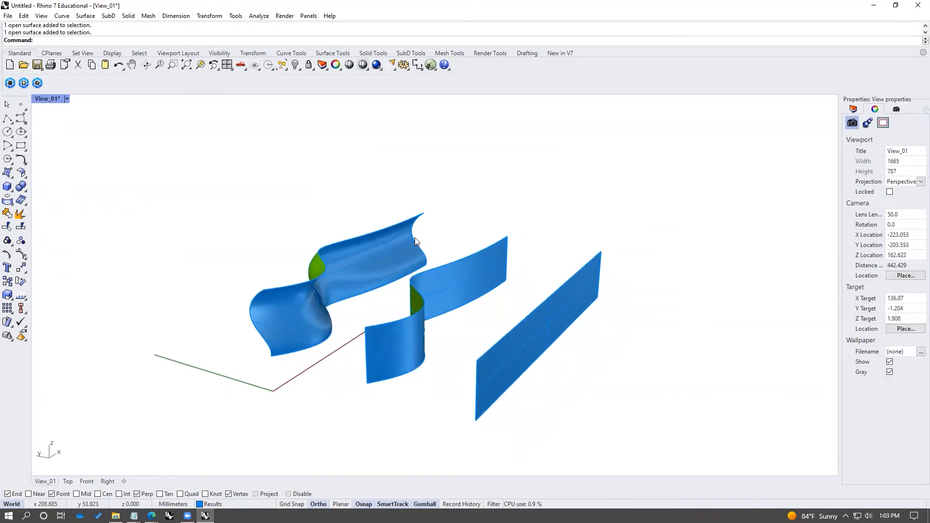
left_click(459, 56)
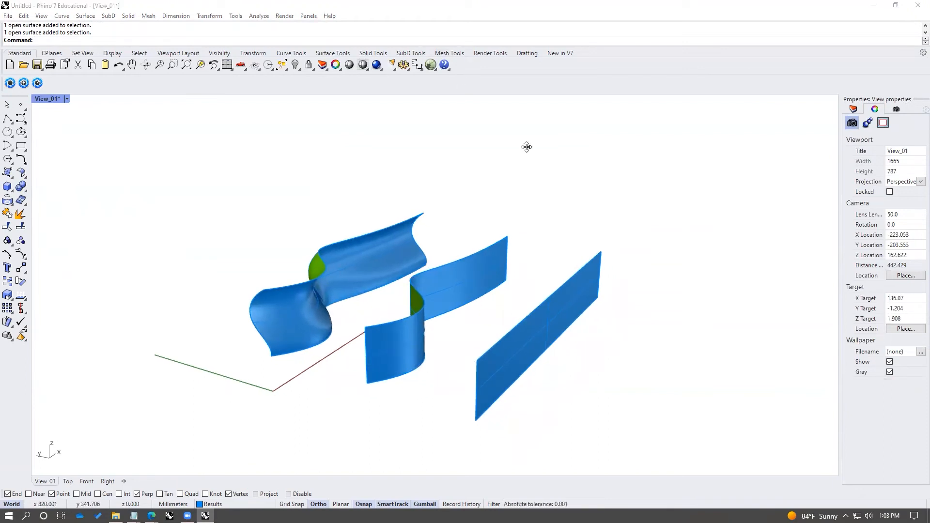
left_click(264, 16)
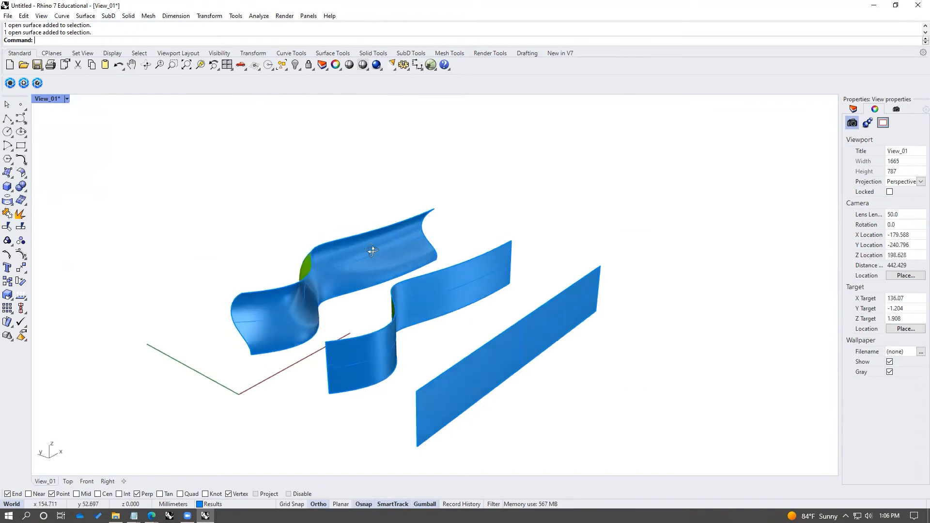
right_click_drag(370, 249, 428, 296)
scroll(412, 287, "down", 2)
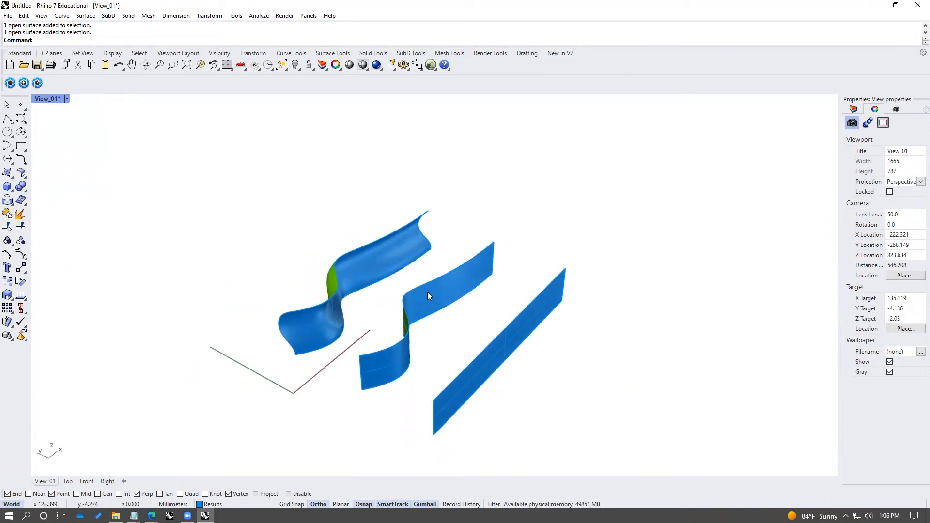
Run a Gaussian curvature analysis with automatic range on all three surfaces and examine the colours up close.
left_click_drag(550, 380, 353, 246)
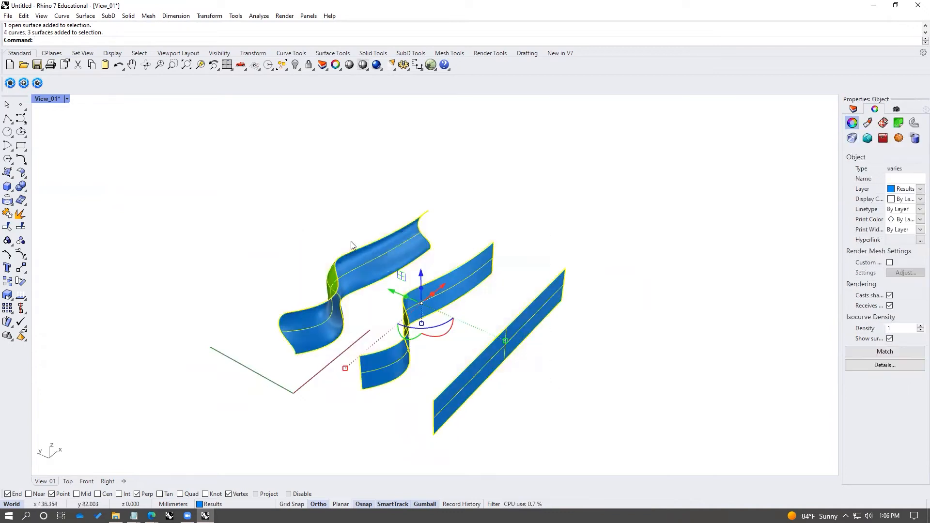
left_click(259, 18)
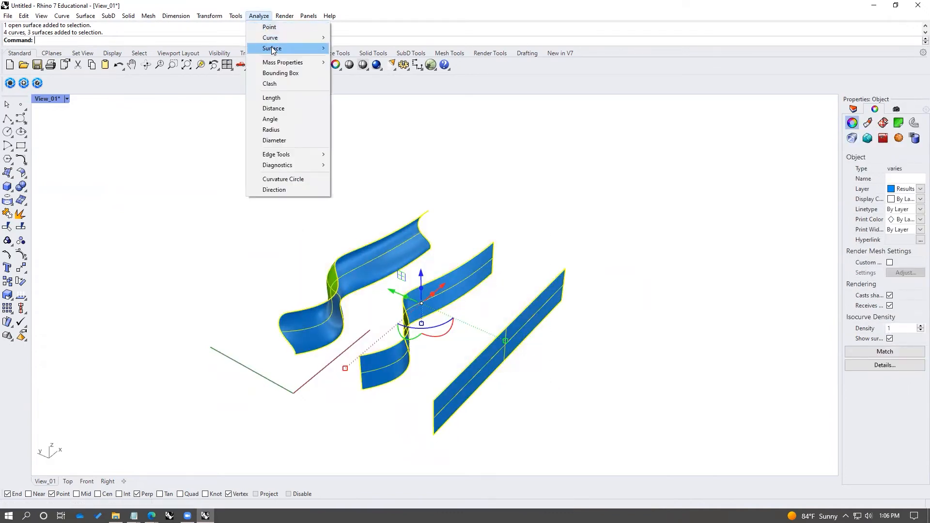
mouse_move(273, 49)
left_click(357, 48)
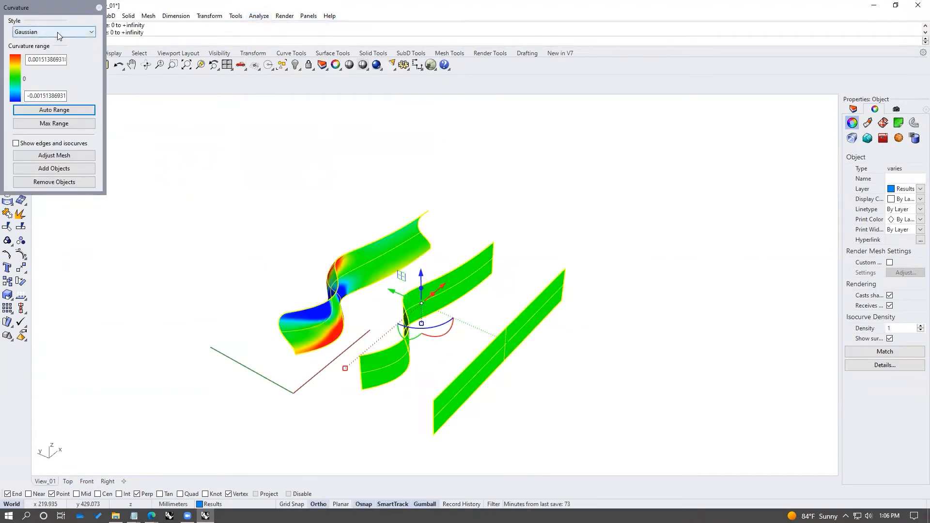
left_click(55, 110)
right_click_drag(276, 191, 346, 274)
key("Escape")
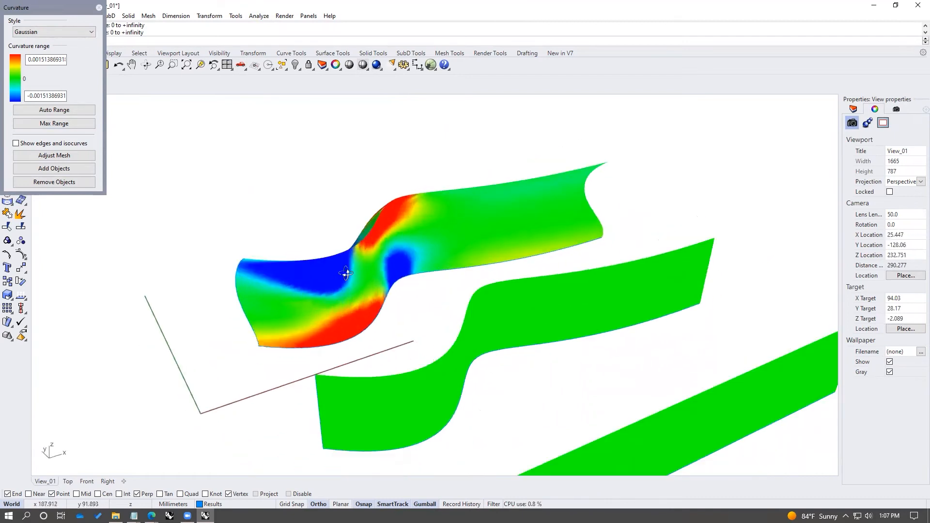
scroll(367, 281, "down", 2)
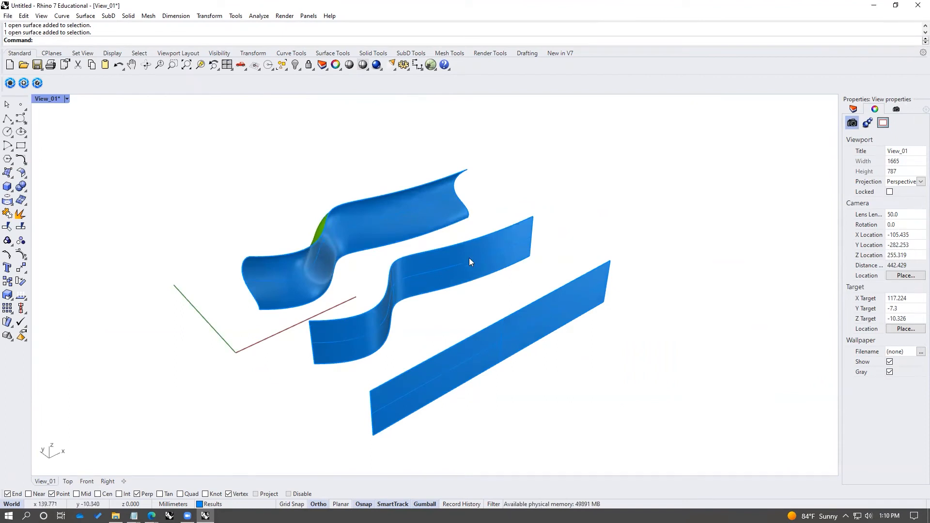
Unroll the middle single-curved S-shaped surface with UnrollSrf, using no extra curves or points.
left_click(381, 223)
left_click(462, 269)
type("UnrollSrf")
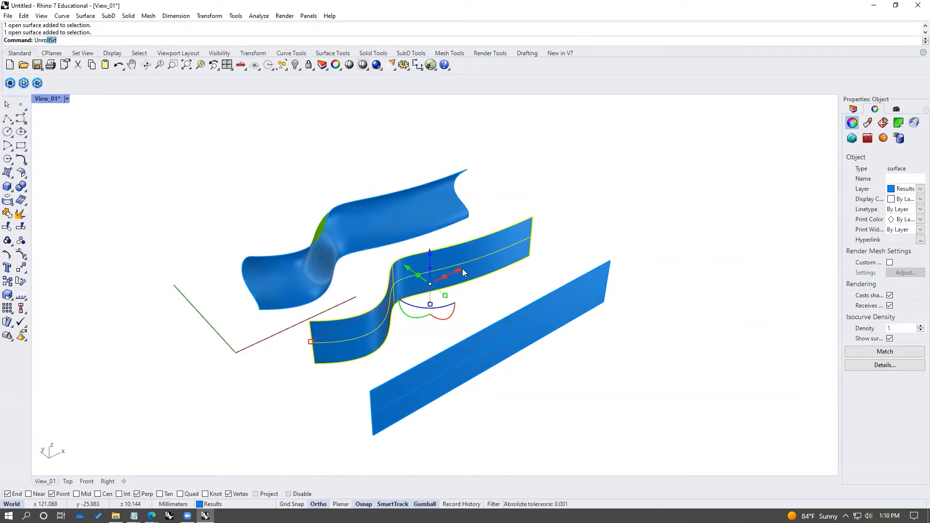
key("Return")
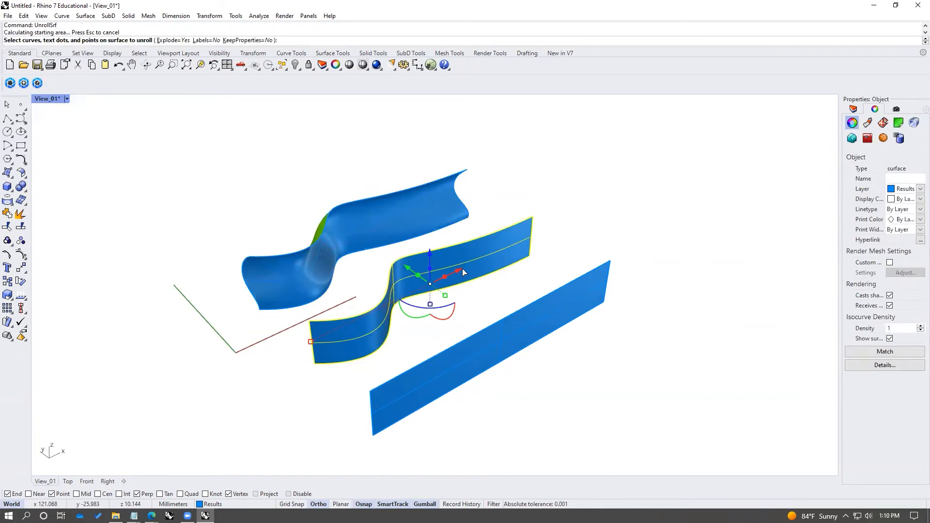
key("Return")
Move the unrolled flat strip along the Y axis clear of the doubly curved surface and inspect it.
left_click(279, 322)
right_click_drag(279, 322, 349, 300)
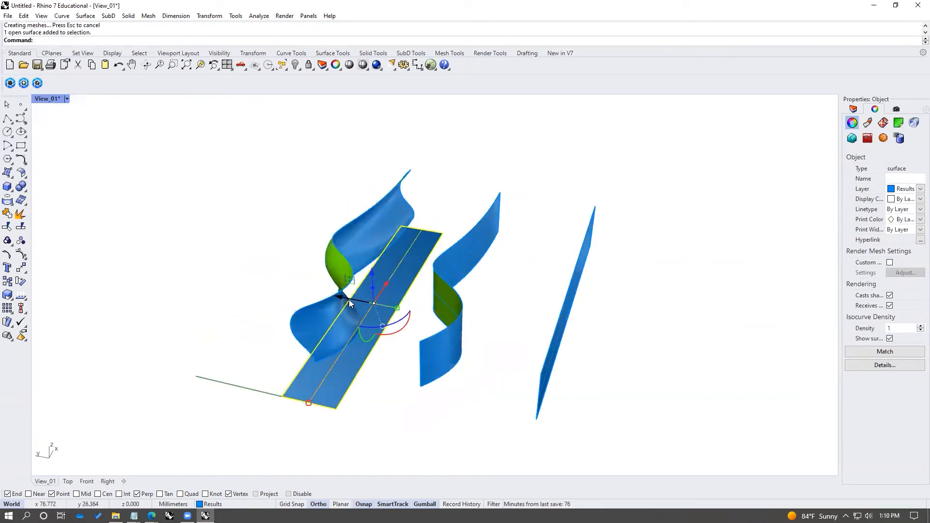
left_click_drag(349, 299, 190, 275)
left_click(276, 320)
left_click(234, 267)
left_click(283, 277)
left_click(250, 242)
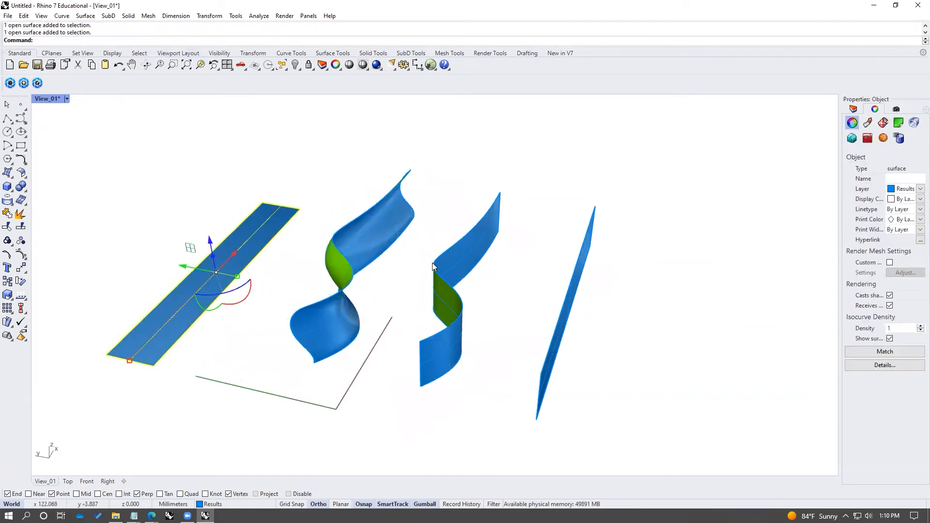
right_click_drag(251, 272, 342, 298)
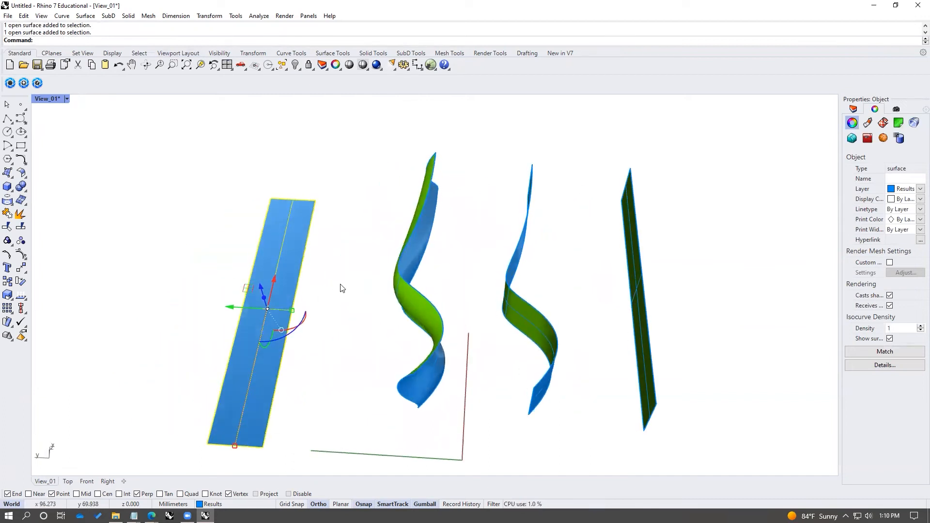
right_click_drag(348, 276, 476, 299)
Unroll the flat upright surface swept along the straight rail with UnrollSrf.
left_click(438, 299)
left_click(605, 326)
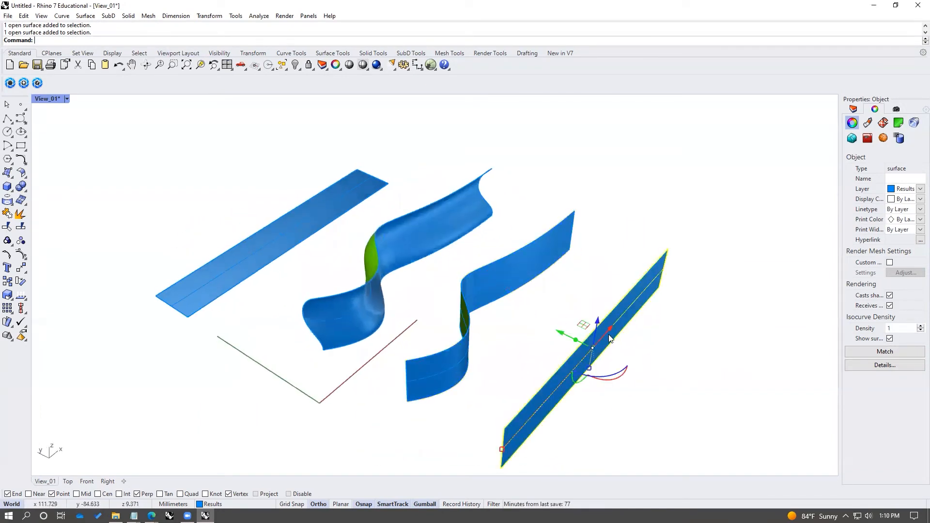
type("UnrollSrf")
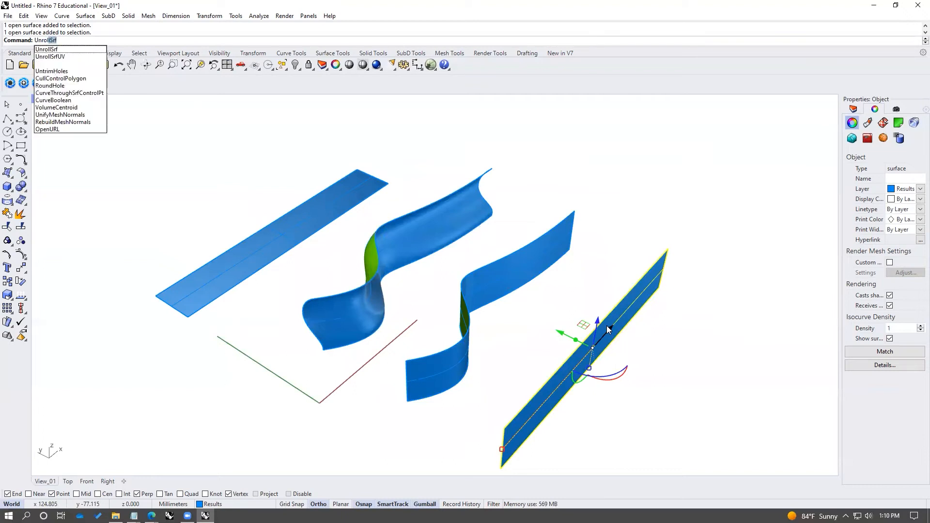
key("Return")
key("Return")
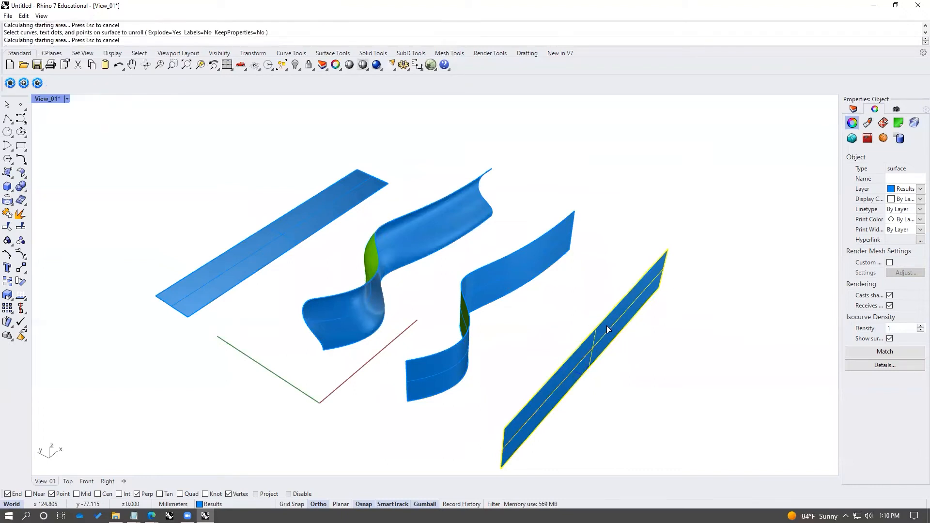
Move the second unrolled strip so it lies beside the first one, away from the original surfaces.
right_click_drag(415, 303, 389, 306)
left_click_drag(389, 304, 170, 232)
left_click(327, 295)
right_click_drag(578, 320, 563, 326)
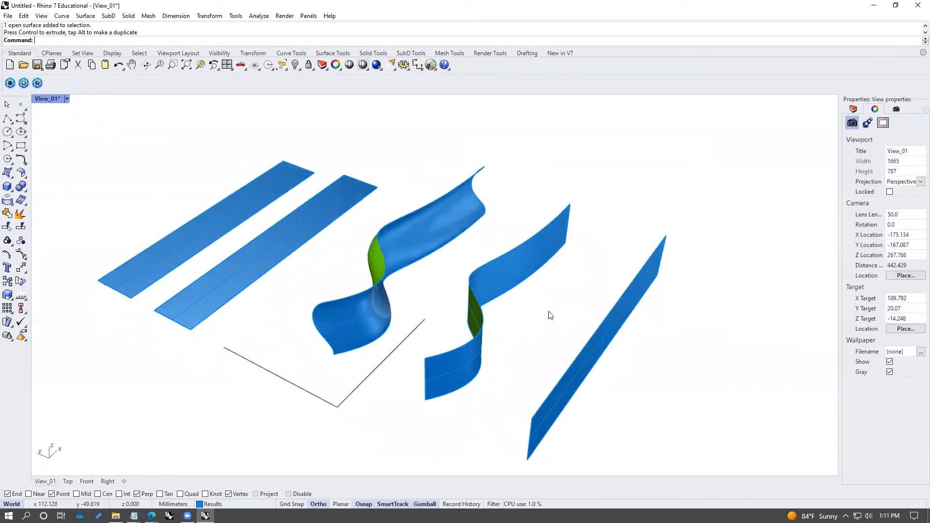
Try to unroll the doubly curved swept surface with UnrollSrf.
left_click(432, 242)
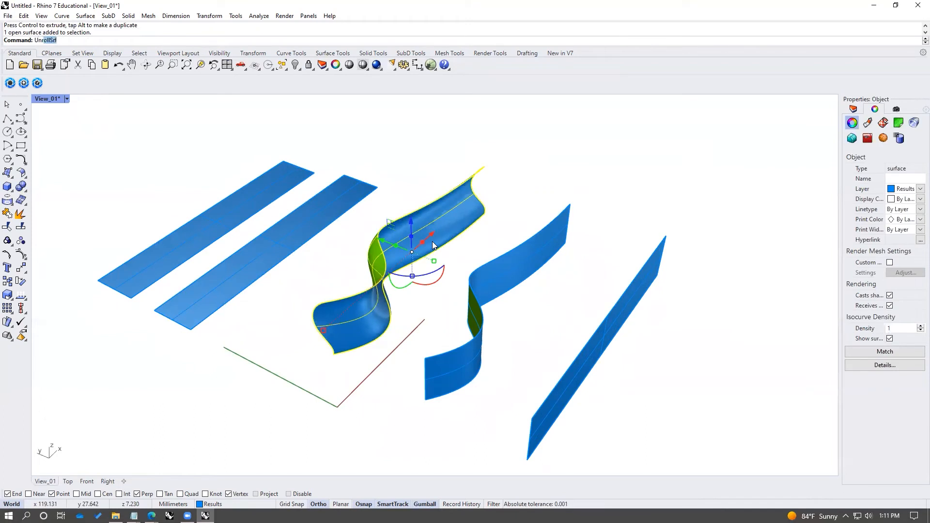
key("Return")
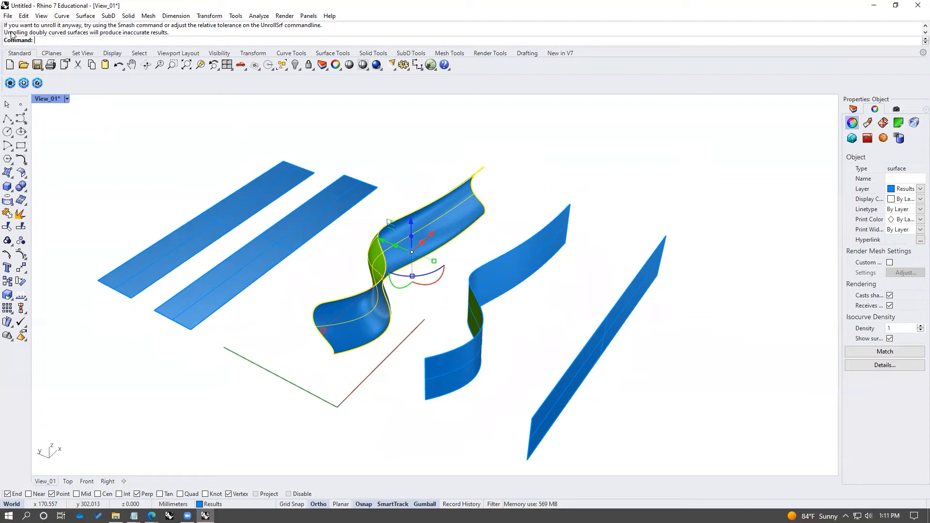
left_click(571, 282)
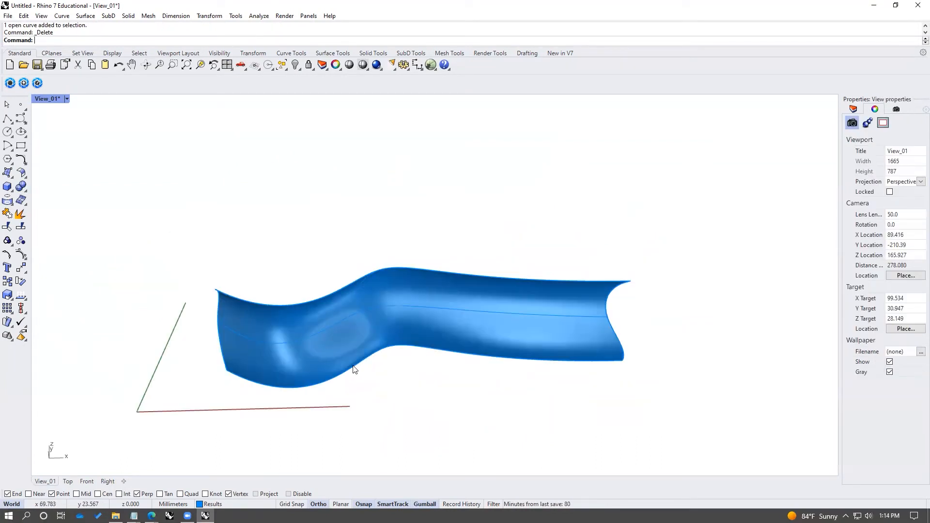
Extrude the doubly curved swept surface with ExtrudeSrf along a custom horizontal direction, as a solid.
left_click(366, 344)
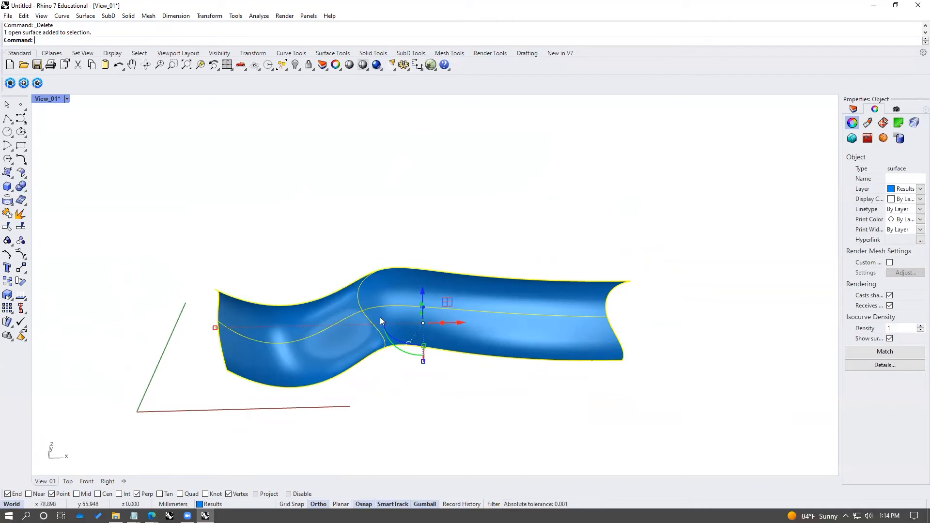
left_click(399, 244)
left_click(400, 303)
right_click_drag(400, 303, 452, 266)
type("Extrude")
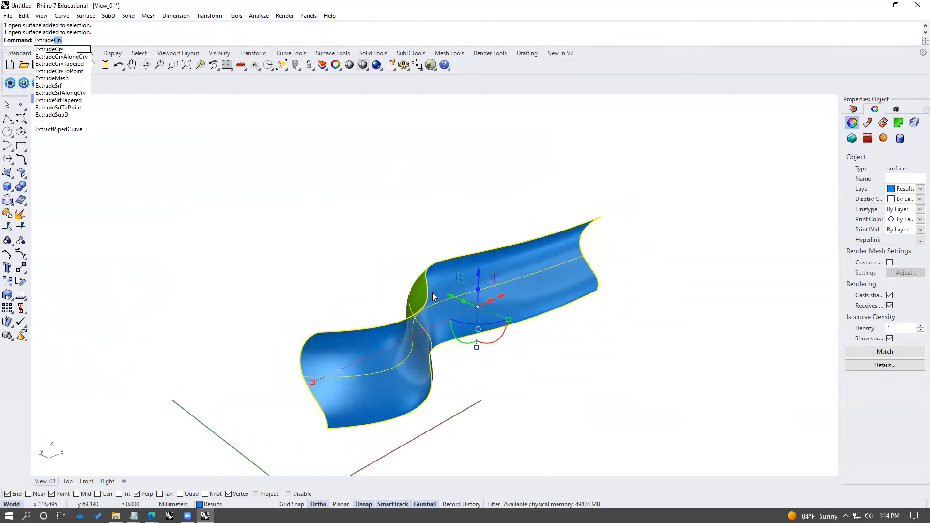
type("Srf")
key("Return")
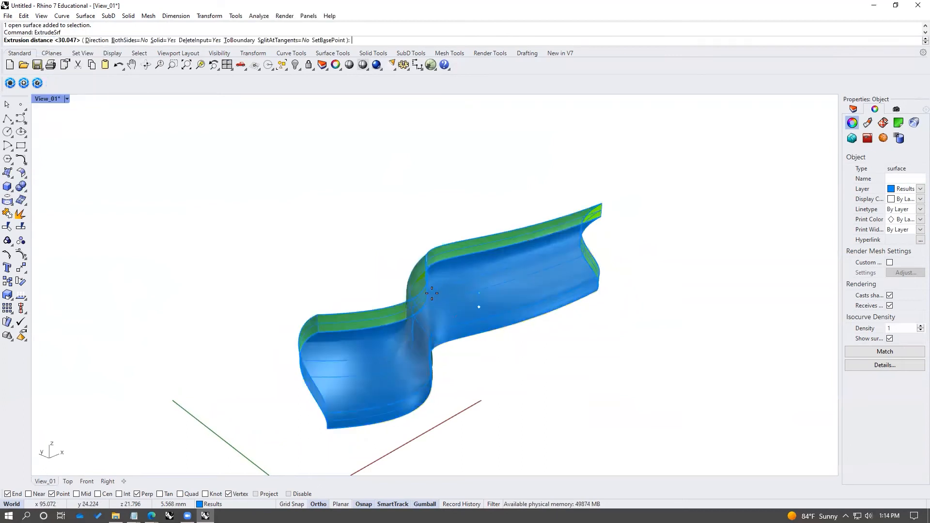
type("d")
key("Return")
right_click_drag(433, 297, 662, 363)
left_click(515, 423)
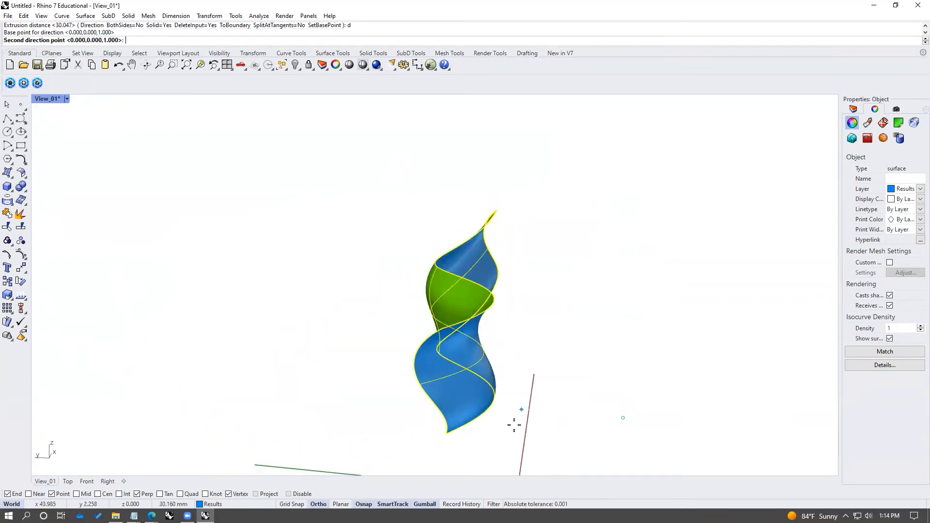
left_click(510, 422)
left_click(527, 422)
right_click_drag(527, 422, 239, 384)
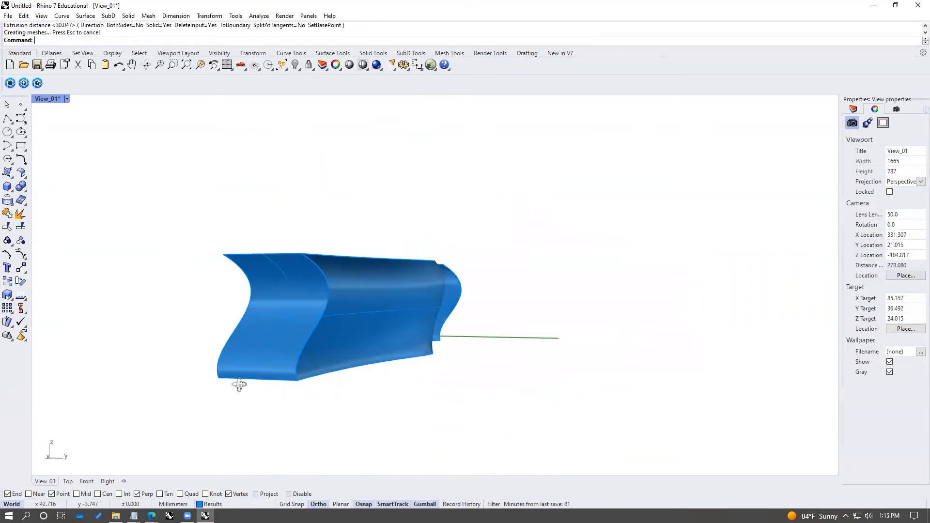
Inspect the extruded solid and undo the surface extrusion.
left_click(332, 332)
right_click_drag(321, 338, 573, 355)
key("ctrl+z")
Offset the doubly curved surface with OffsetSrf, accepting the default settings.
type("offsets")
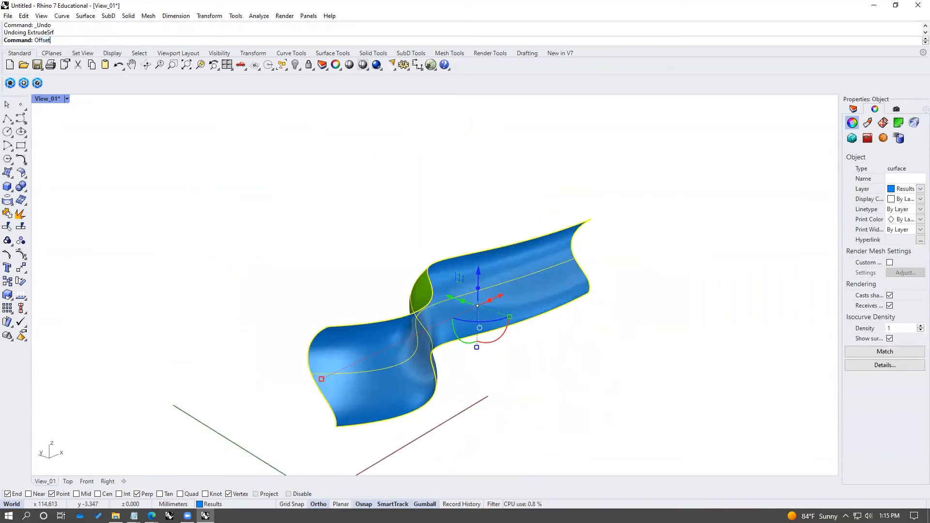
key("Return")
key("Return")
right_click_drag(573, 355, 458, 309)
Delete the offset surface and the leftover curves to empty the model.
left_click(459, 309)
scroll(458, 309, "up", 5)
key("Delete")
right_click_drag(547, 341, 357, 379)
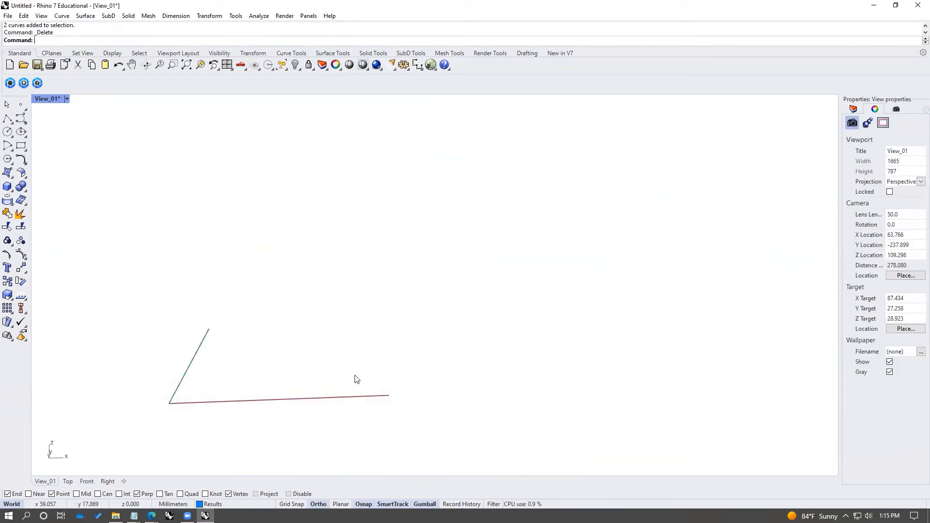
Create a box near the origin, about 54 mm high.
type("Box")
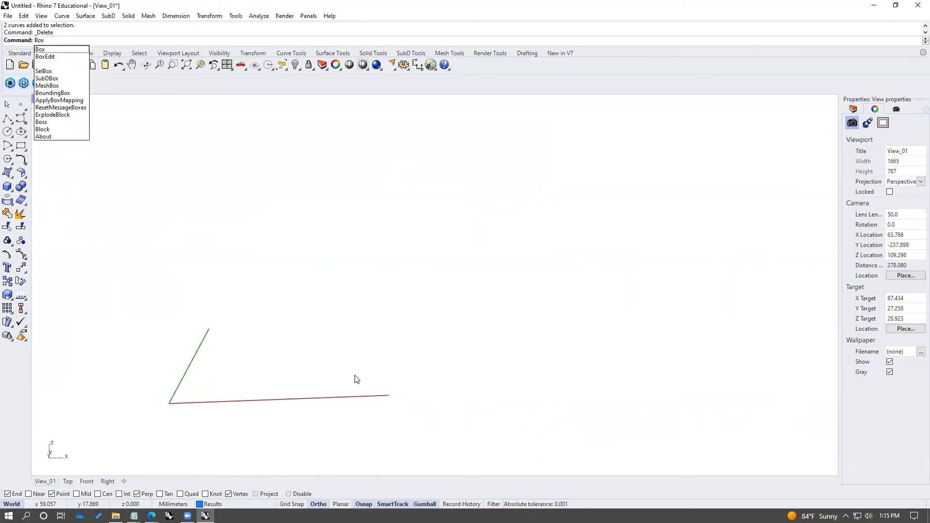
key("Return")
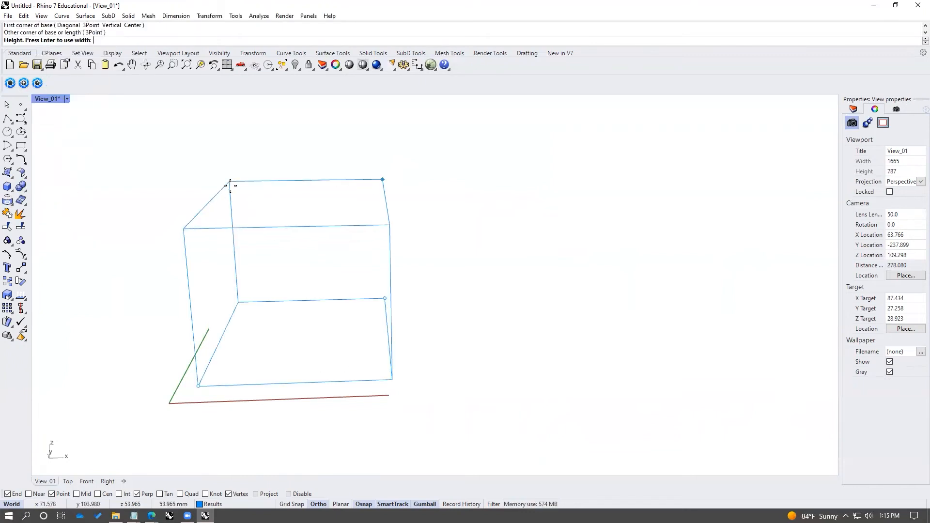
left_click(235, 186)
right_click_drag(235, 187, 364, 256)
left_click(364, 254)
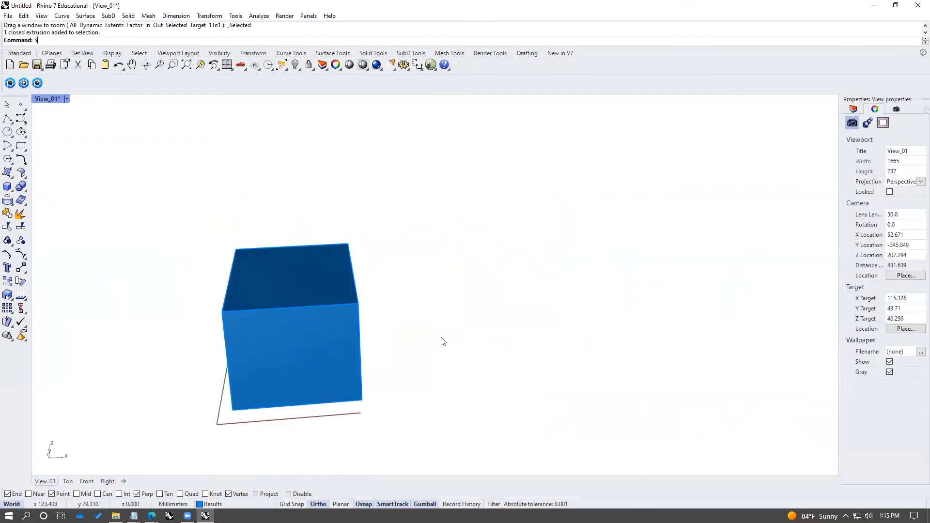
Create a sphere next to the box along the X axis.
type("Sphere")
key("Return")
left_click(435, 340)
left_click(515, 346)
right_click_drag(514, 347, 404, 356, "shift")
right_click_drag(436, 356, 409, 348)
right_click_drag(498, 355, 440, 355, "shift")
Create a truncated cone beyond the sphere with TCone, about 60 mm tall, with a much smaller top radius.
type("Tcone")
key("Return")
left_click(462, 350)
left_click(527, 351)
left_click(463, 251)
left_click(476, 253)
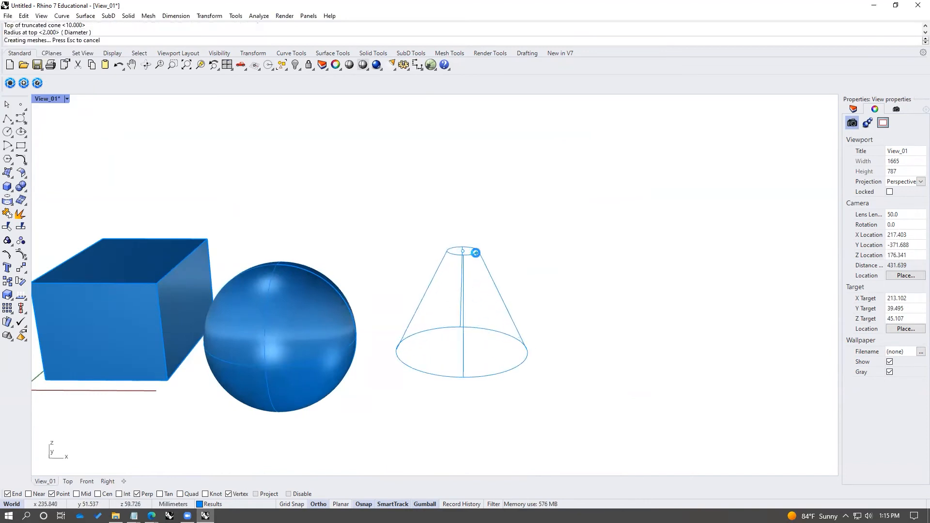
scroll(392, 360, "down", 4)
right_click_drag(365, 378, 392, 382)
Examine the box, sphere and truncated cone together, selecting them all as a group.
key("ctrl+a")
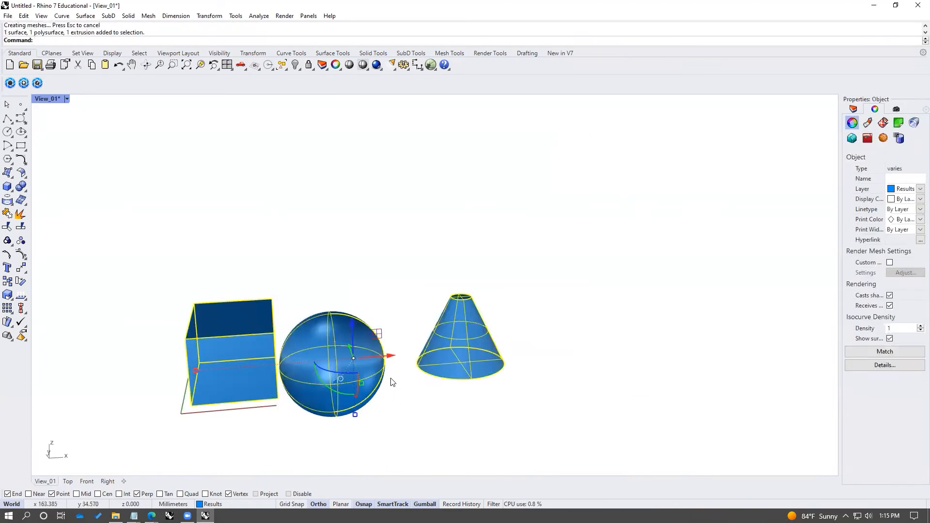
left_click(411, 399)
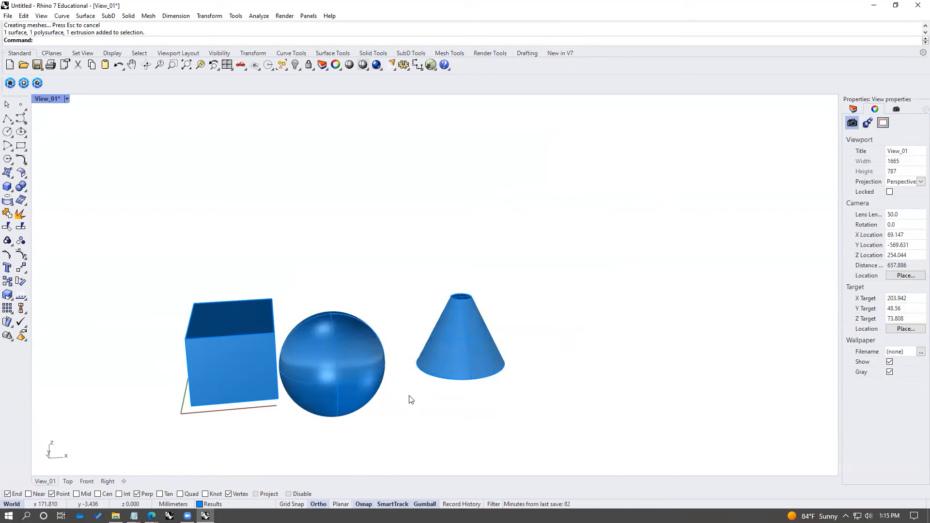
right_click_drag(410, 399, 440, 395)
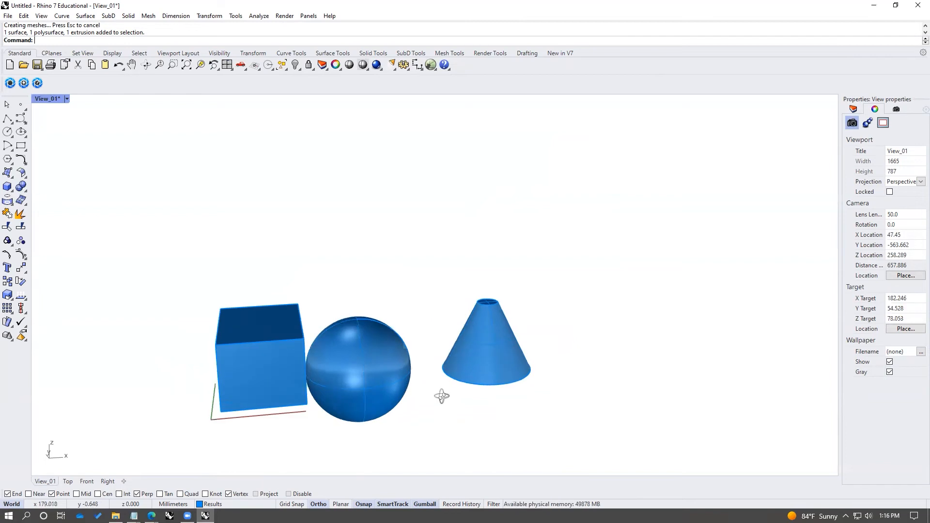
left_click_drag(567, 293, 205, 407)
left_click(448, 400)
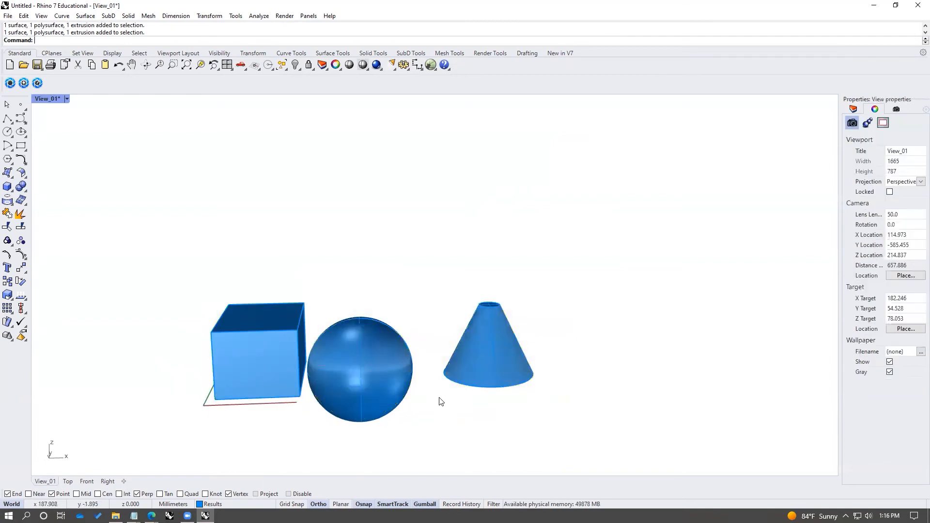
left_click(404, 387)
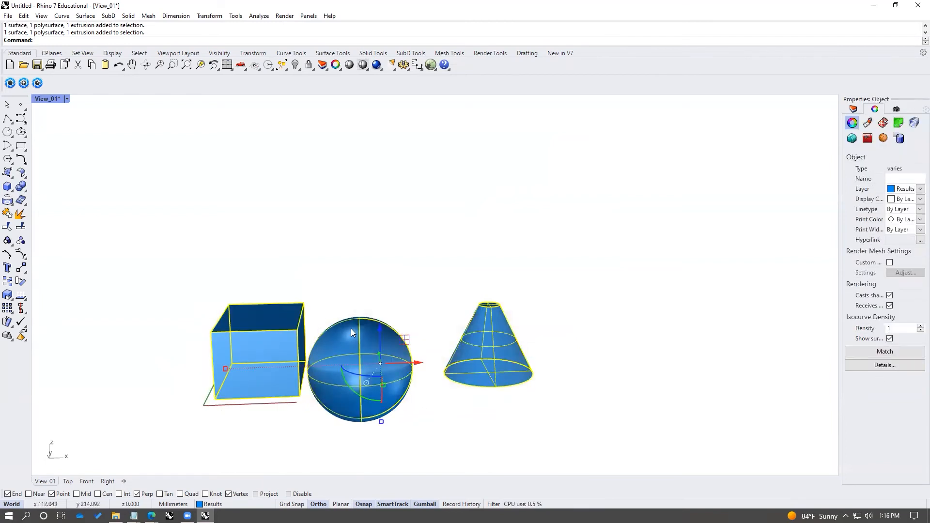
left_click(373, 299)
right_click_drag(373, 344, 369, 382)
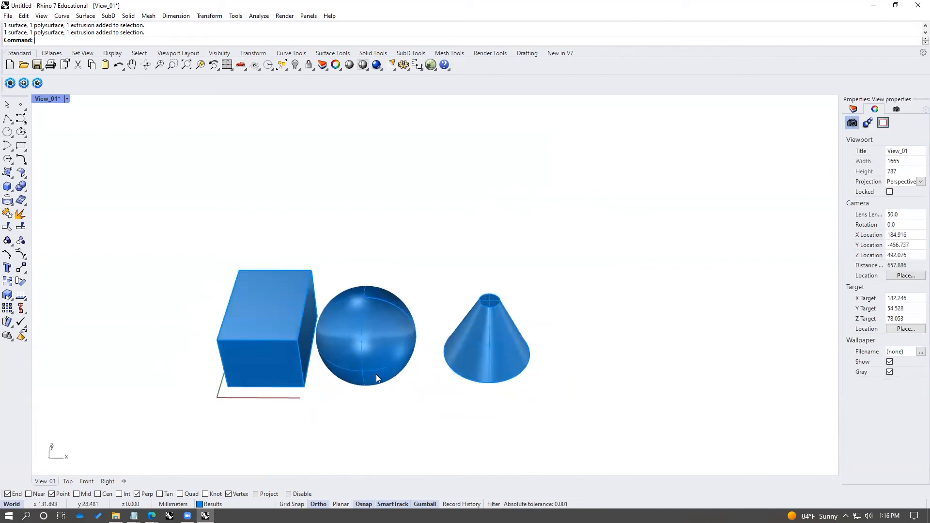
Move the sphere so that it overlaps the box's side and rear.
left_click(376, 374)
left_click_drag(409, 337, 348, 337)
right_click_drag(346, 343, 330, 315)
left_click_drag(315, 338, 315, 305)
right_click_drag(411, 348, 478, 364, "shift")
left_click(479, 364)
Move the truncated cone so that it overlaps the side of the box opposite the sphere.
left_click(583, 371)
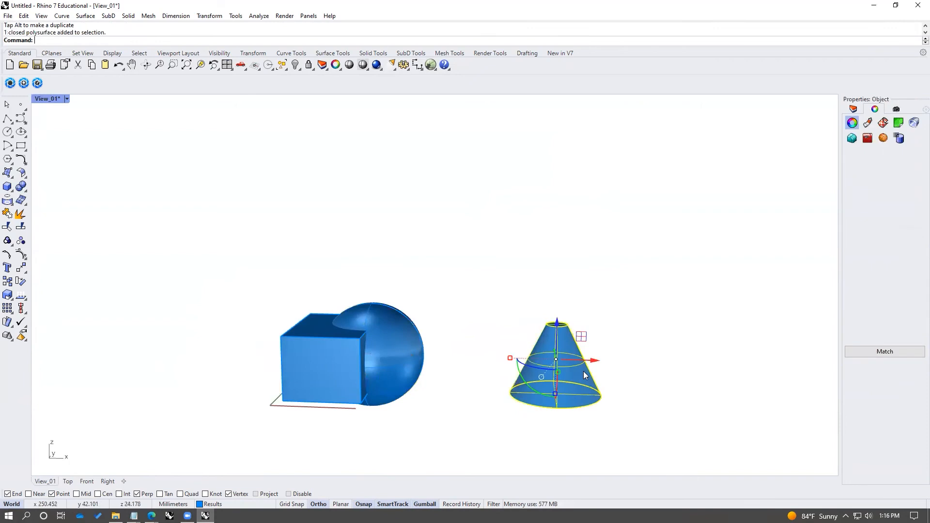
left_click_drag(588, 369, 332, 346)
right_click_drag(332, 346, 359, 326)
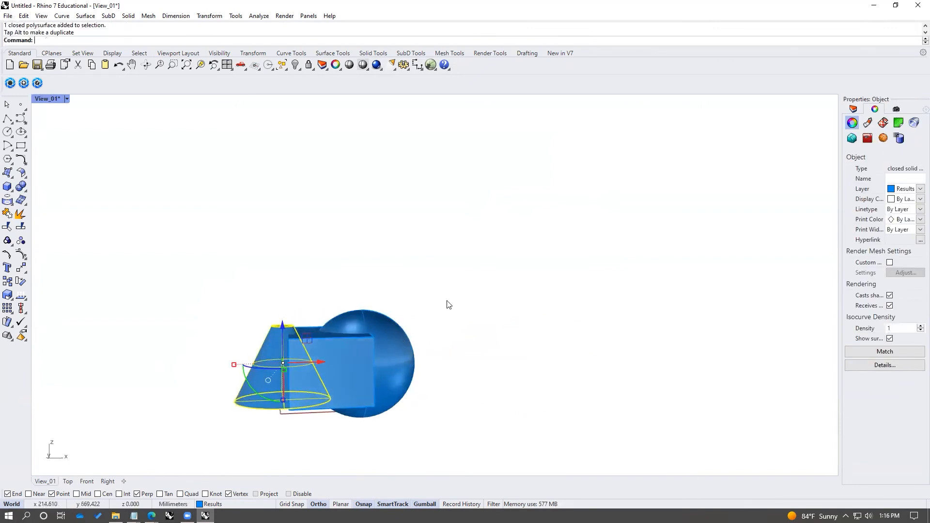
Zoom to the three overlapping solids and join the box and truncated cone with BooleanUnion.
left_click_drag(450, 294, 236, 387)
type("zs")
key("Return")
left_click(438, 428)
scroll(438, 428, "down", 4)
right_click_drag(438, 429, 513, 417)
type("boolean")
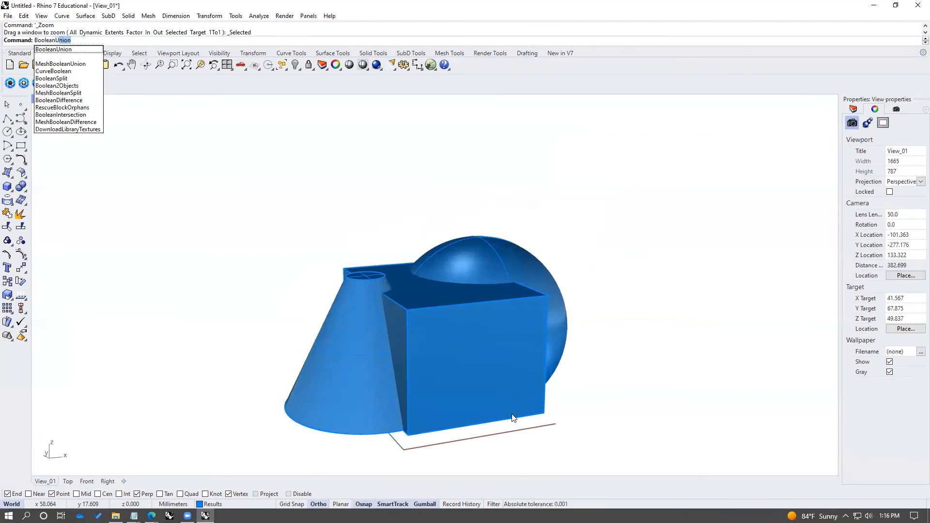
key("Return")
left_click(411, 358)
left_click(371, 348)
key("Return")
right_click_drag(406, 340, 516, 348)
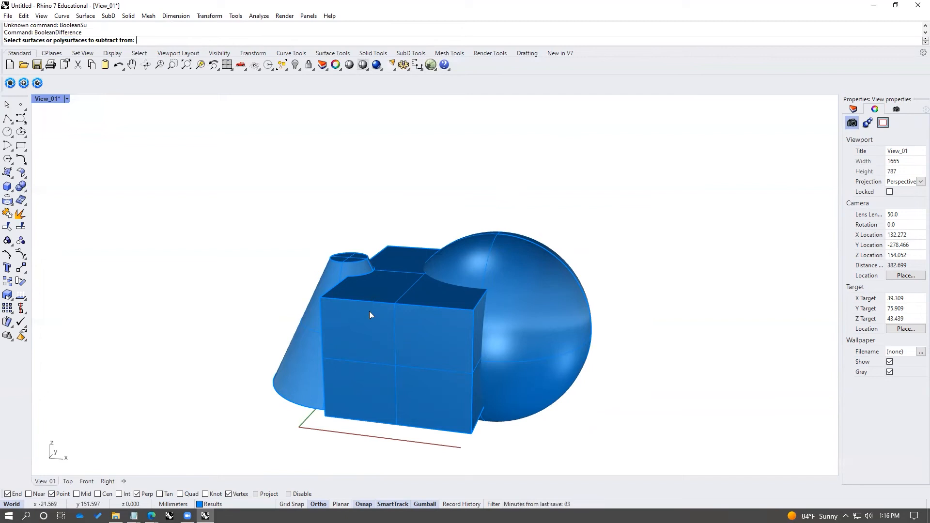
Subtract the sphere from the joined box and cone with BooleanDifference, delete the remaining sphere and inspect the cut.
left_click(369, 311)
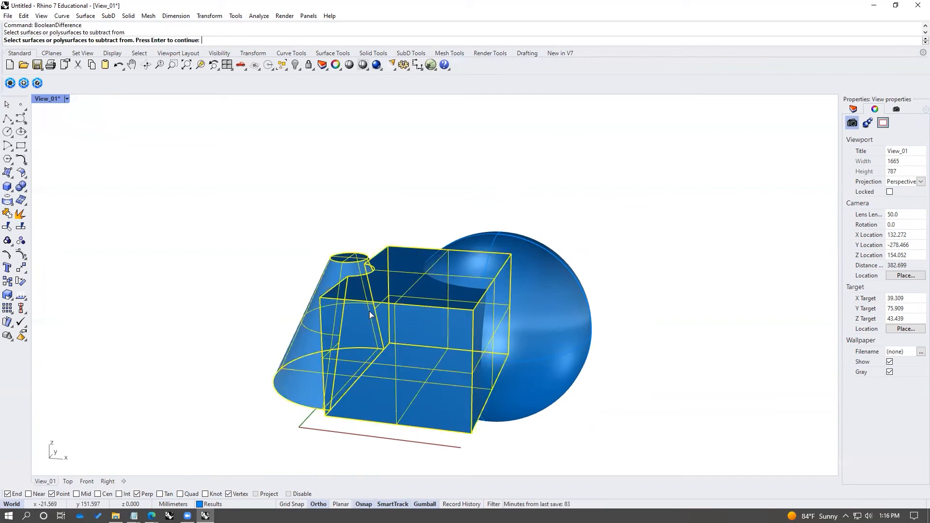
key("Return")
left_click(559, 321)
key("Return")
left_click(558, 320)
key("Delete")
right_click_drag(558, 321, 399, 363)
right_click_drag(376, 308, 433, 295)
left_click(433, 294)
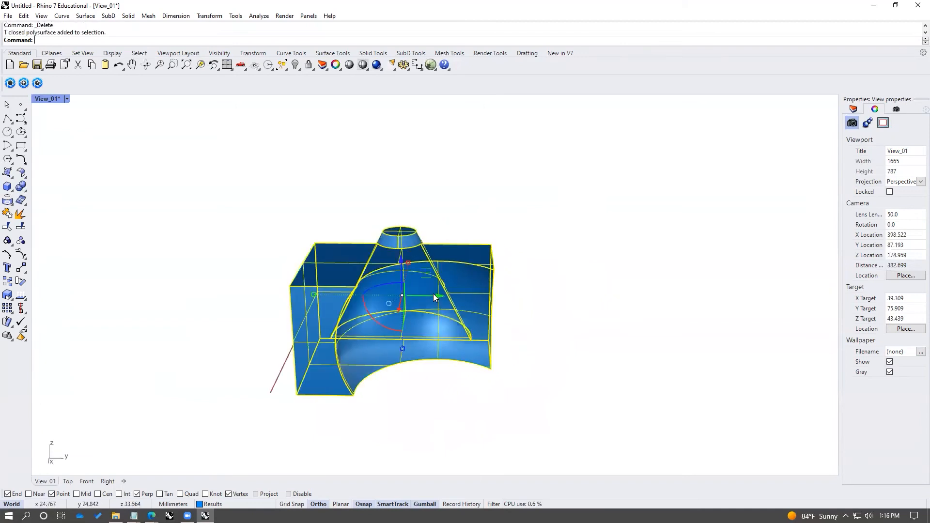
right_click_drag(439, 261, 608, 205)
left_click(608, 205)
right_click_drag(608, 206, 404, 367)
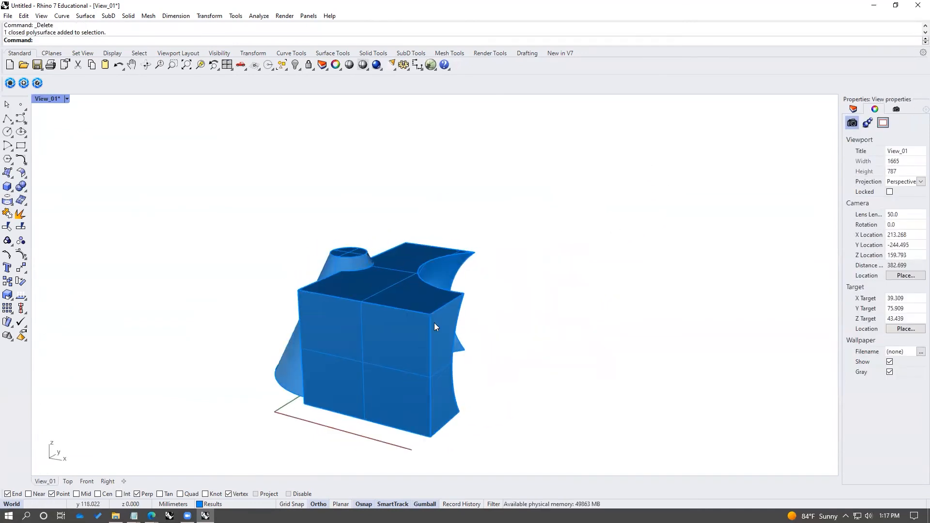
Merge the carved solid's coplanar faces with MergeAllCoplanarFaces.
left_click(361, 341)
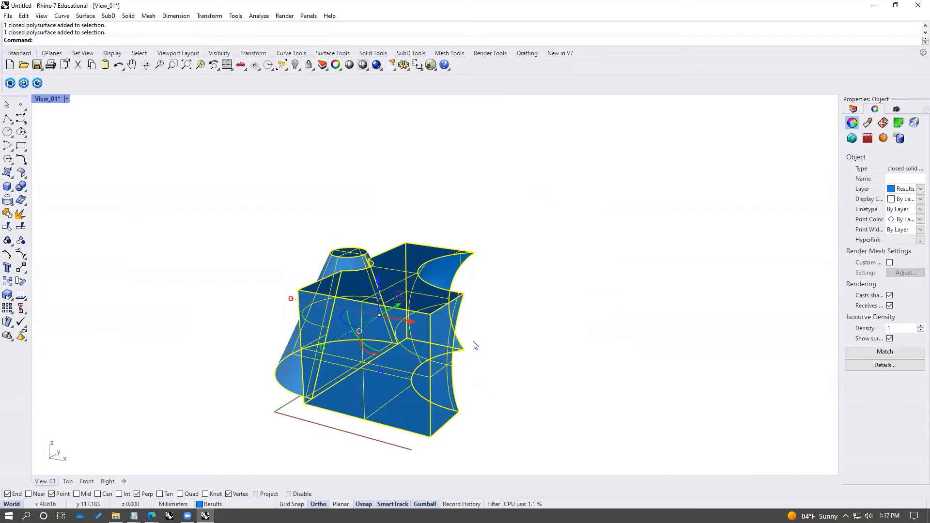
mouse_move(474, 345)
right_mouse_down()
mouse_move(490, 285)
mouse_move(495, 324)
right_mouse_up()
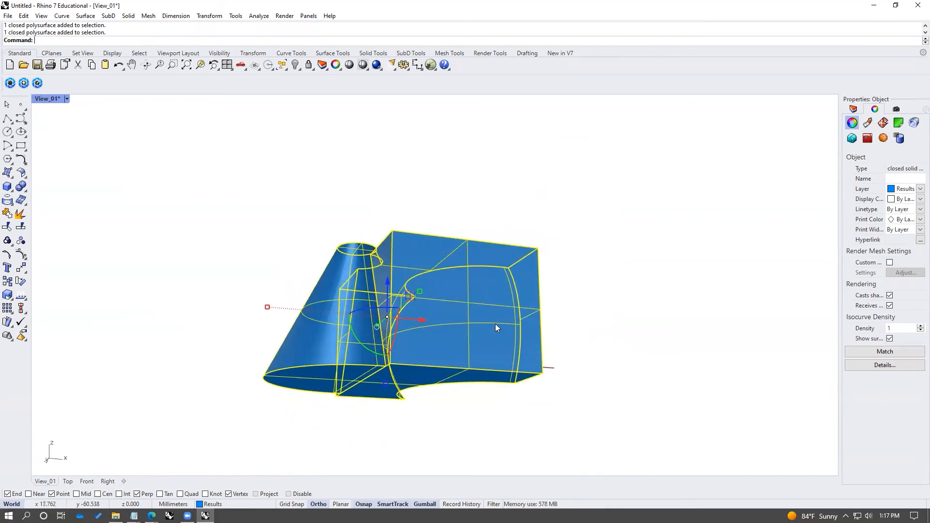
type("merge")
key("Return")
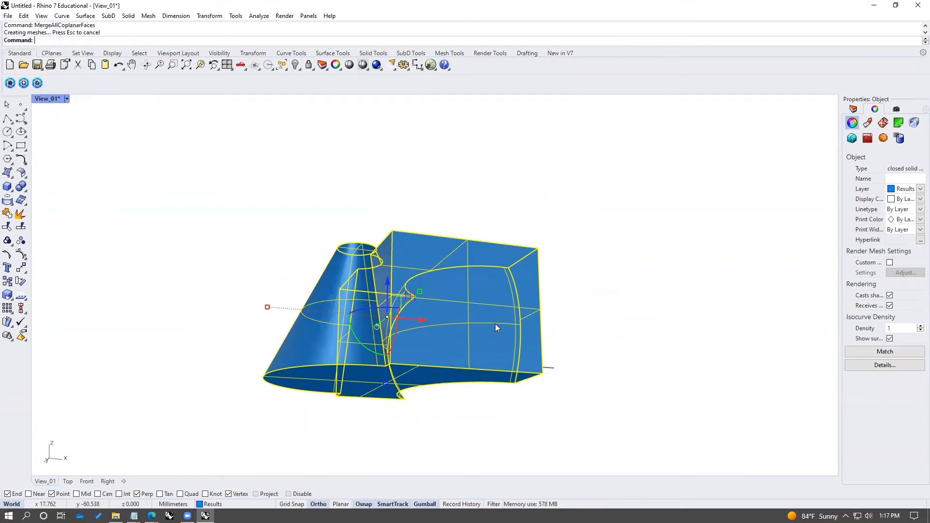
right_click_drag(460, 361, 583, 320)
Find the common intersection of all the overlapping solids with BooleanIntersection.
left_click(377, 388)
key("Escape")
type("Boole")
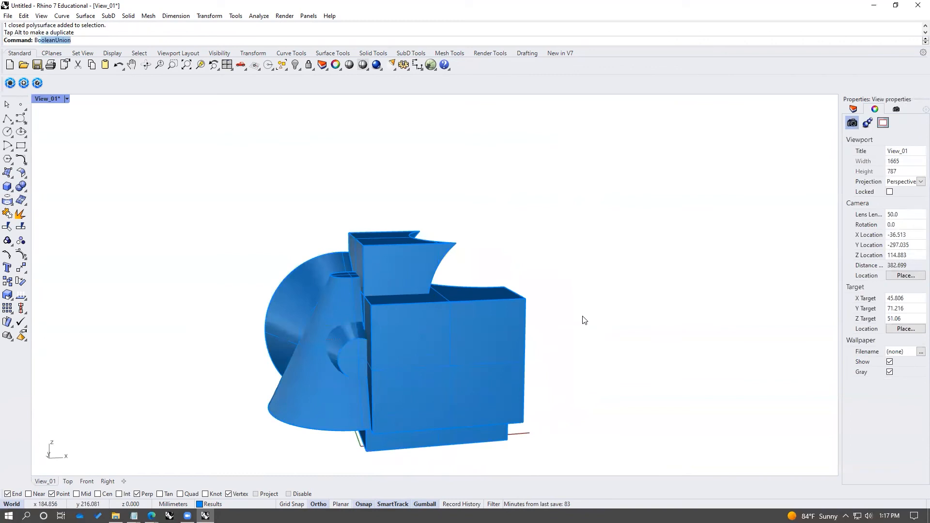
type("anI")
key("Return")
left_click_drag(566, 257, 232, 390)
key("Return")
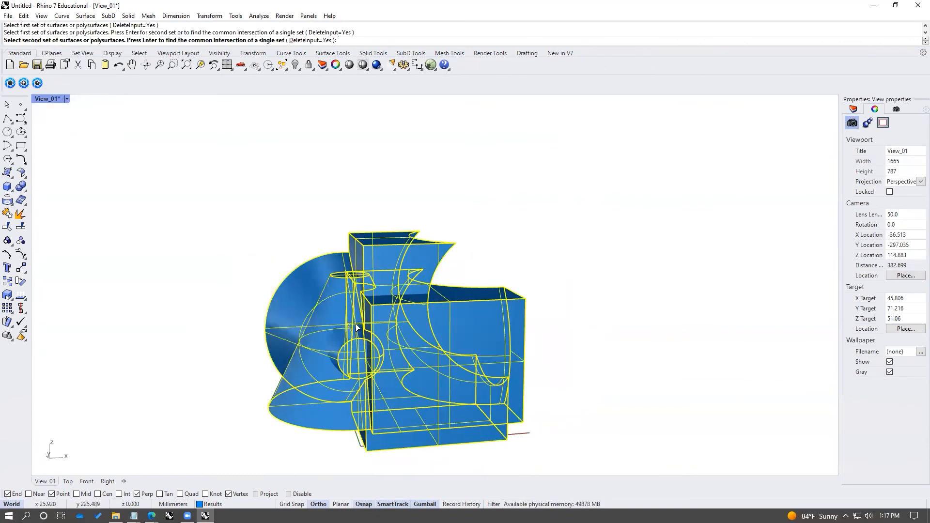
key("Return")
Inspect the solid left by the intersection and delete it.
right_click_drag(356, 338, 635, 324)
left_click(452, 336)
key("Delete")
mouse_move(452, 336)
right_mouse_down()
mouse_move(268, 355)
mouse_move(566, 326)
mouse_move(460, 324)
right_mouse_up()
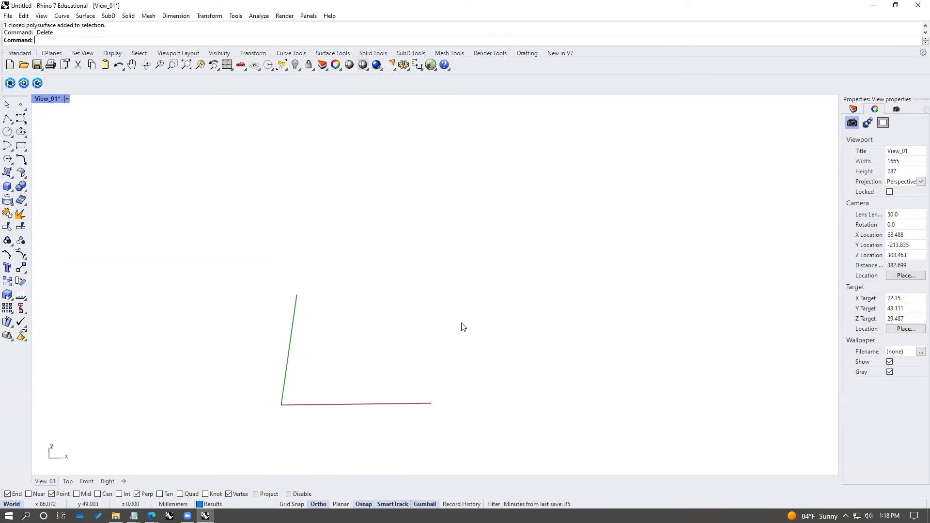
Create a rectangular mesh plane on the ground beside the origin with MeshPlane and select it.
right_click_drag(462, 327, 422, 328, "shift")
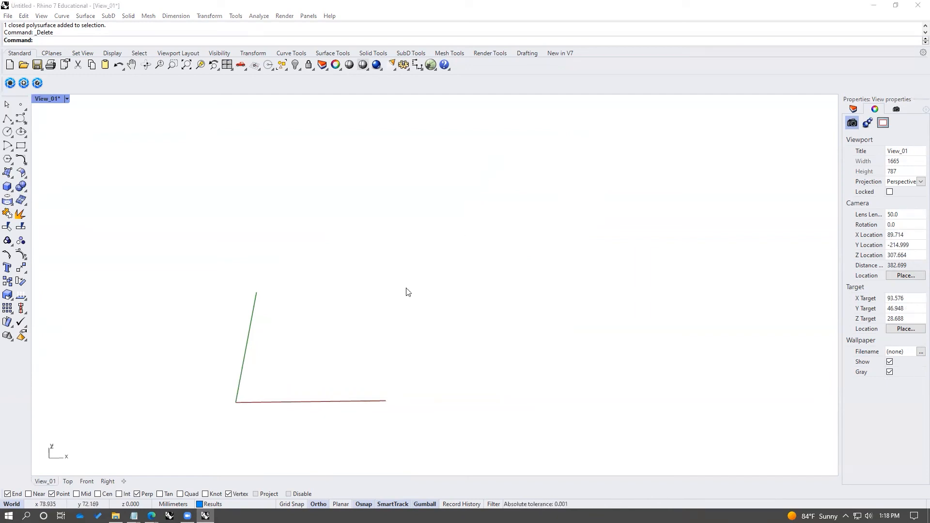
right_click_drag(406, 291, 356, 335, "shift")
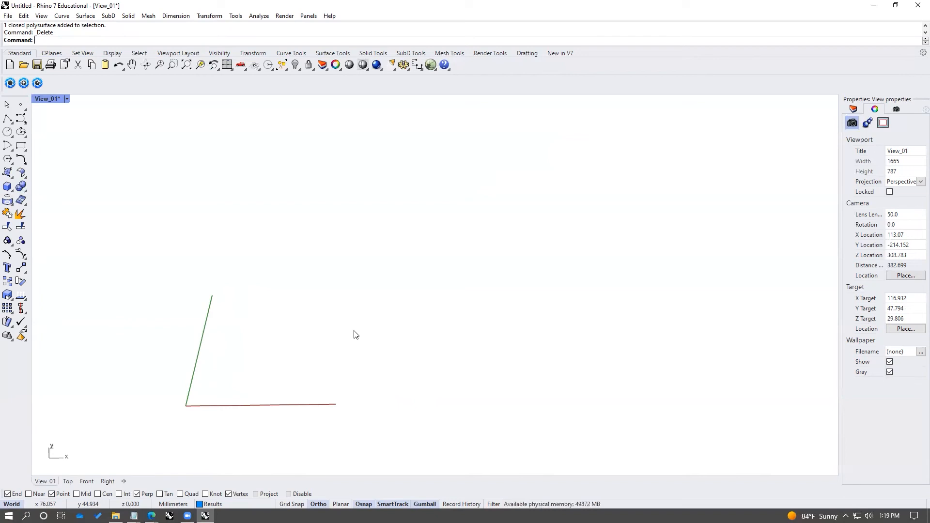
right_click_drag(340, 367, 303, 368, "shift")
type("MeshPlane")
key("Return")
left_click(219, 377)
left_click(507, 253)
left_click(456, 297)
right_click_drag(457, 297, 368, 299)
scroll(382, 347, "up", 2)
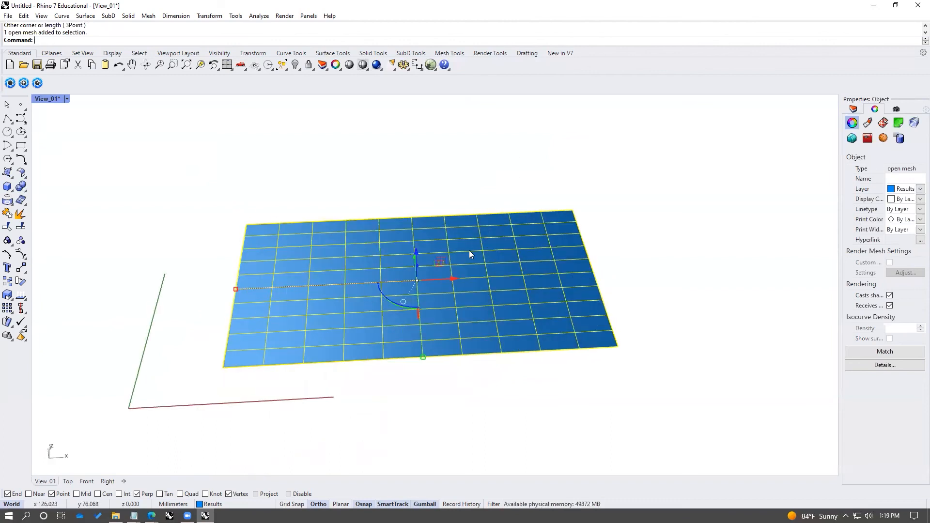
Turn on the mesh plane's control points and raise mesh points vertically to shape a terrain-like relief.
left_click(19, 255)
right_click_drag(208, 259, 392, 279)
left_click(180, 295)
right_click_drag(180, 294, 202, 231)
left_click_drag(203, 231, 213, 207)
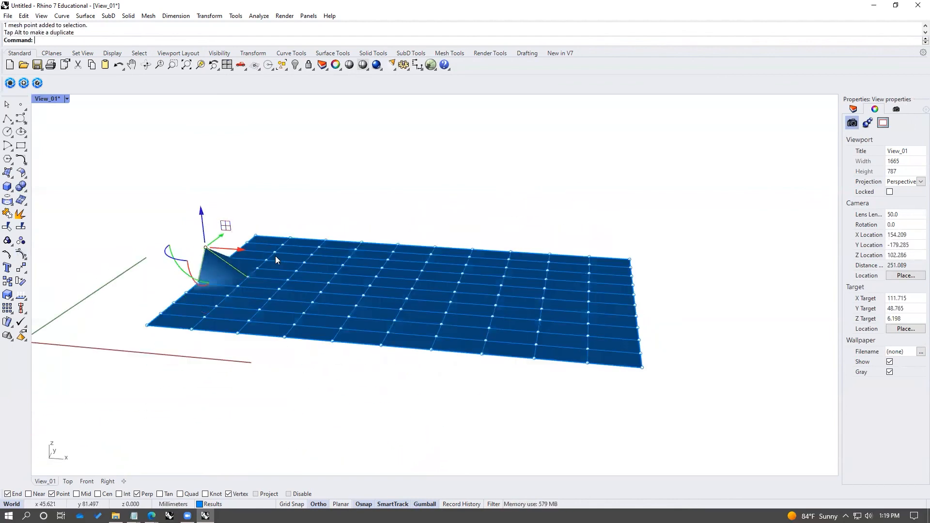
right_click_drag(275, 256, 230, 299)
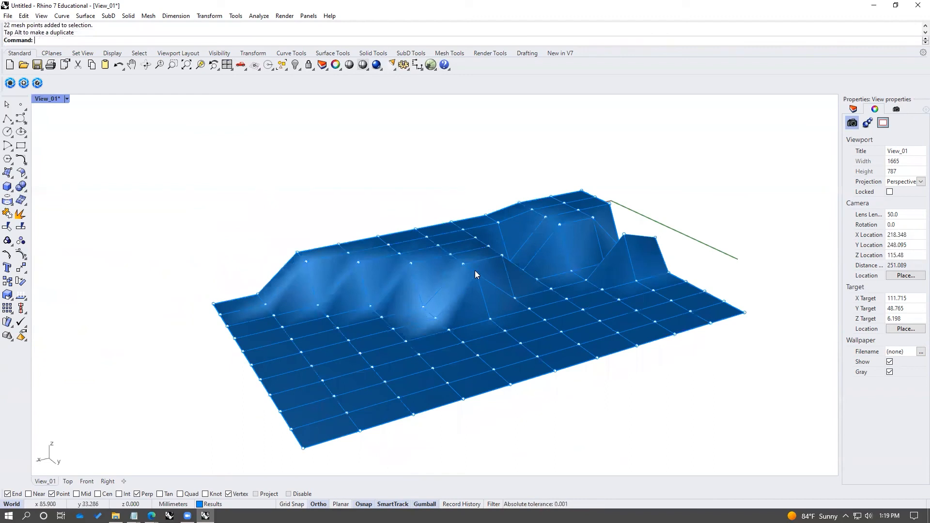
Pick a mesh point on the ridge and the mesh itself to review the relief, and delete the terrain-like mesh.
left_click(477, 274)
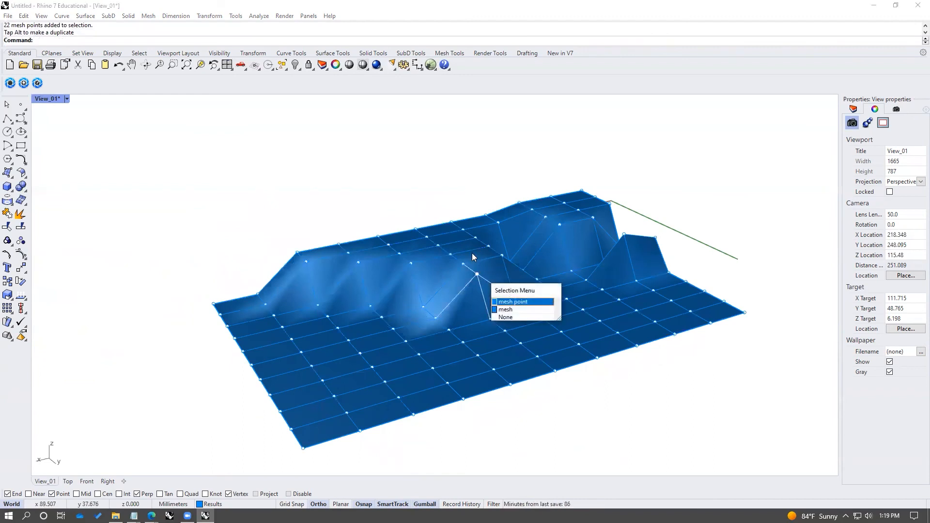
key("Return")
right_click_drag(582, 248, 512, 270)
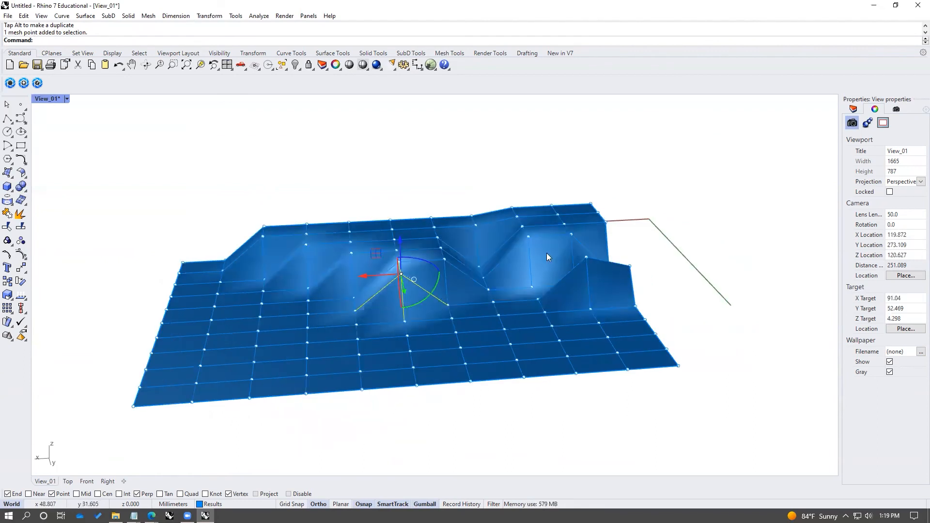
left_click(510, 289)
key("Delete")
right_click_drag(510, 289, 530, 321)
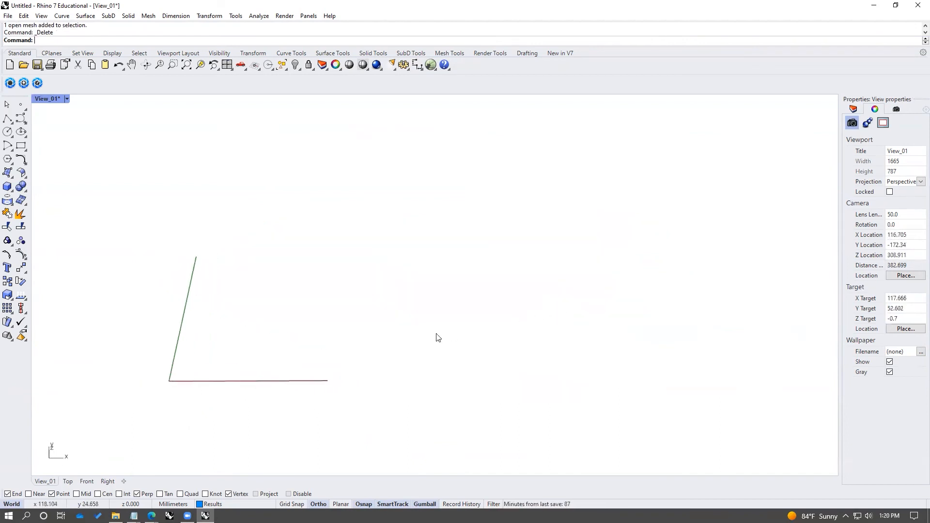
Create a mesh box at the origin with MeshBox and a separate coarse mesh sphere beside it with MeshSphere.
type("MeshBox")
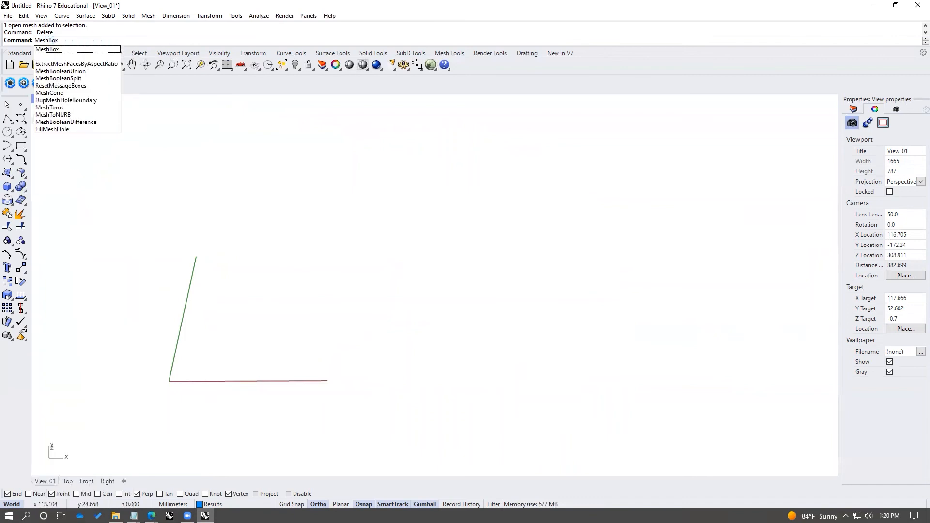
key("Return")
type("MeshSphere")
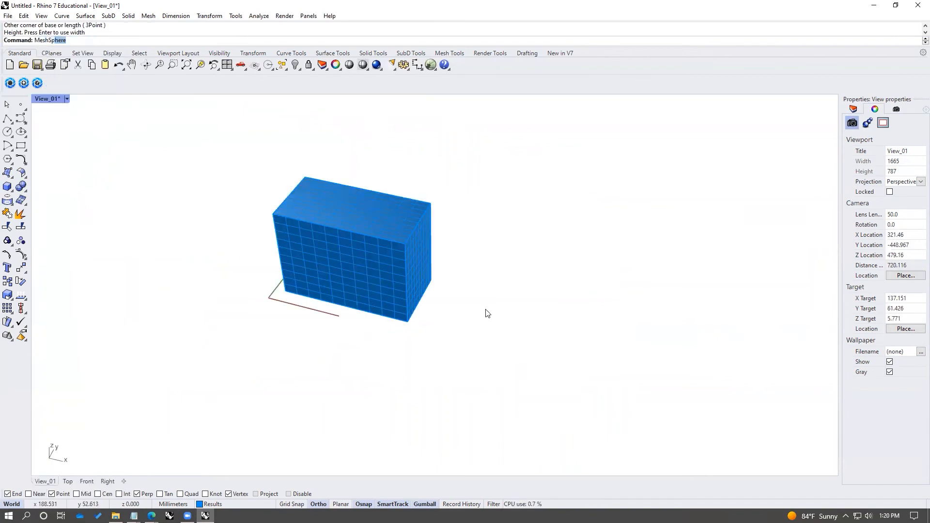
key("Return")
left_click(514, 301)
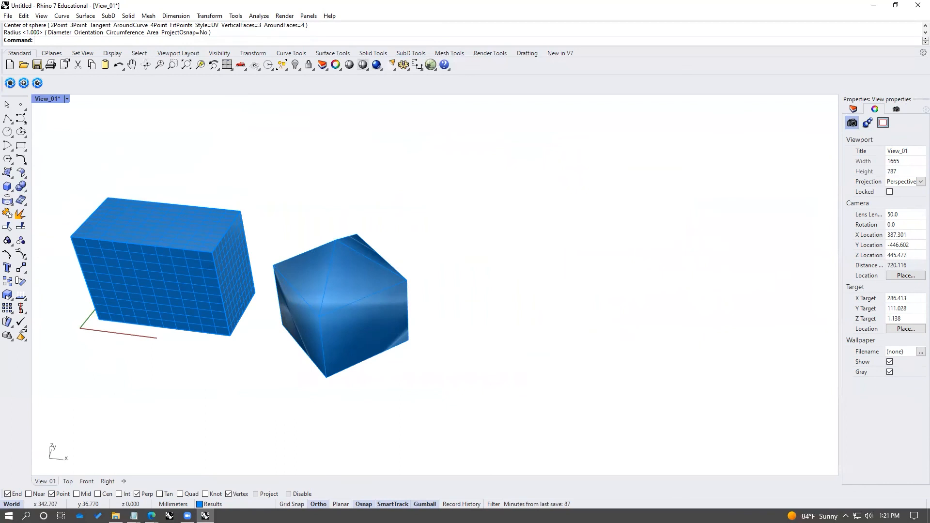
Create a vertical mesh cone on the ground beside the coarse sphere with MeshCone.
type("MeshCone")
key("Return")
left_click(498, 336)
left_click(587, 346)
left_click(508, 219)
mouse_move(446, 316)
right_mouse_down("shift")
mouse_move(478, 325)
mouse_move(478, 316)
right_mouse_up("shift")
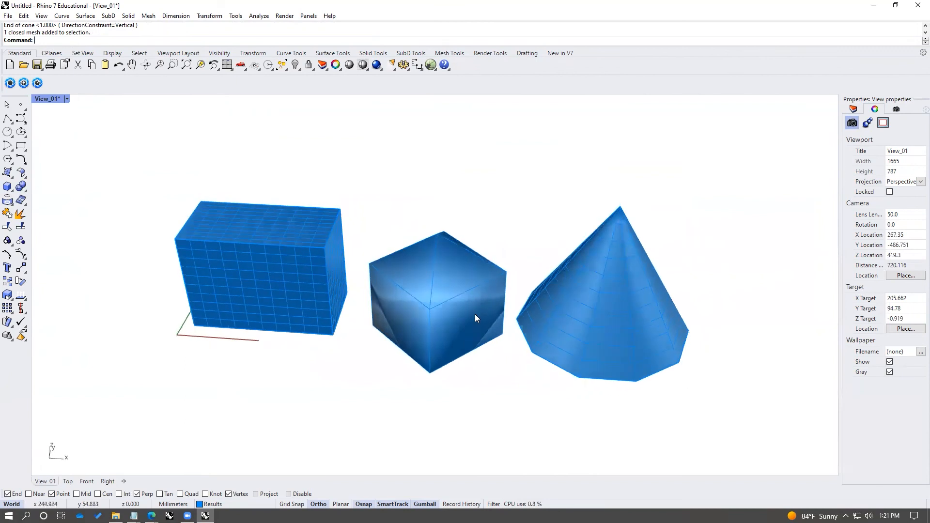
Examine the face divisions of the mesh box, coarse sphere and cone from several angles.
left_click(474, 313)
right_click_drag(472, 308, 508, 257)
left_click(334, 242)
left_click(589, 248)
left_click(487, 264)
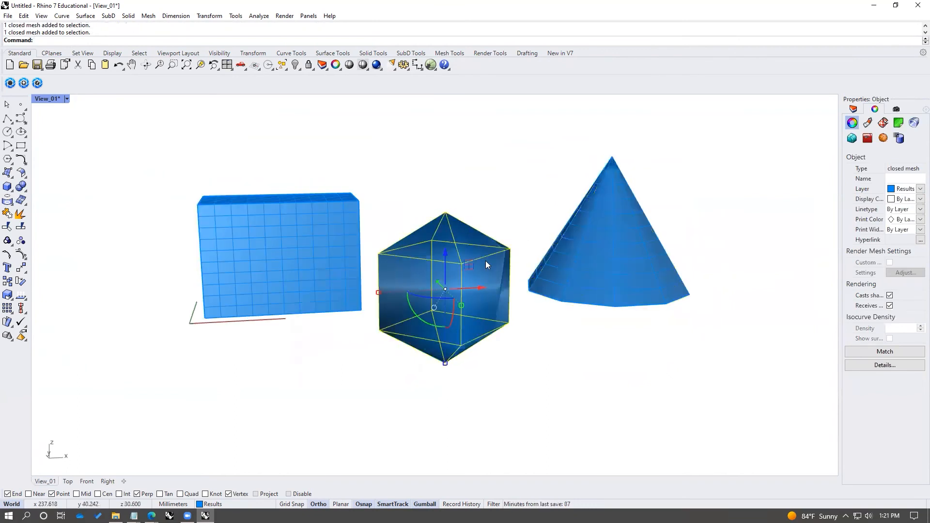
scroll(485, 262, "down", 2)
left_click(517, 272)
right_click_drag(453, 265, 471, 304)
scroll(463, 306, "down", 4)
scroll(459, 308, "up", 2)
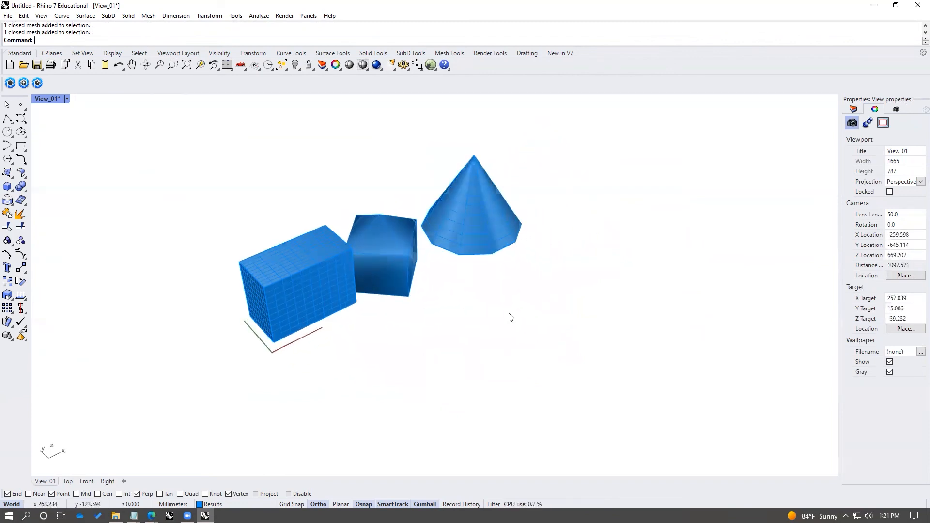
Create a mesh box in front of the other meshes with XCount 1, YCount 2 and ZCount 2, using the width as height.
type("eshBox")
key("Return")
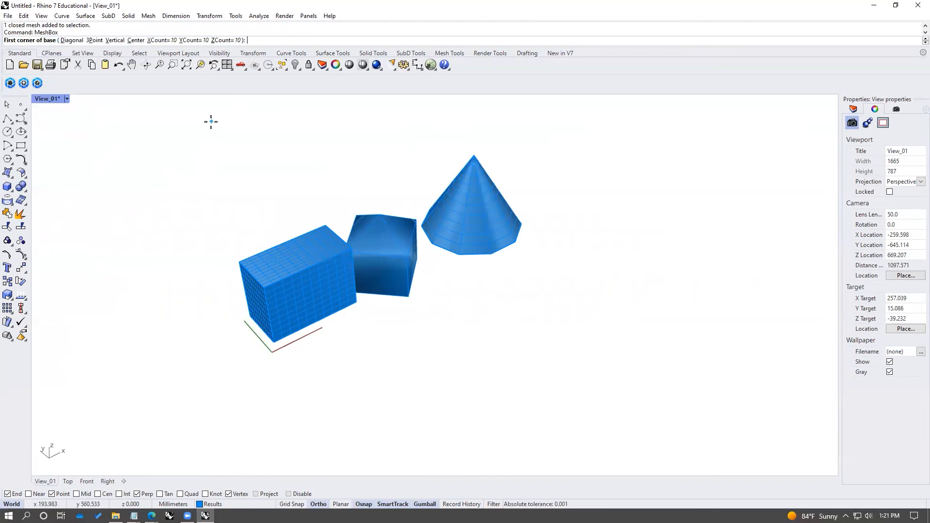
left_click(173, 41)
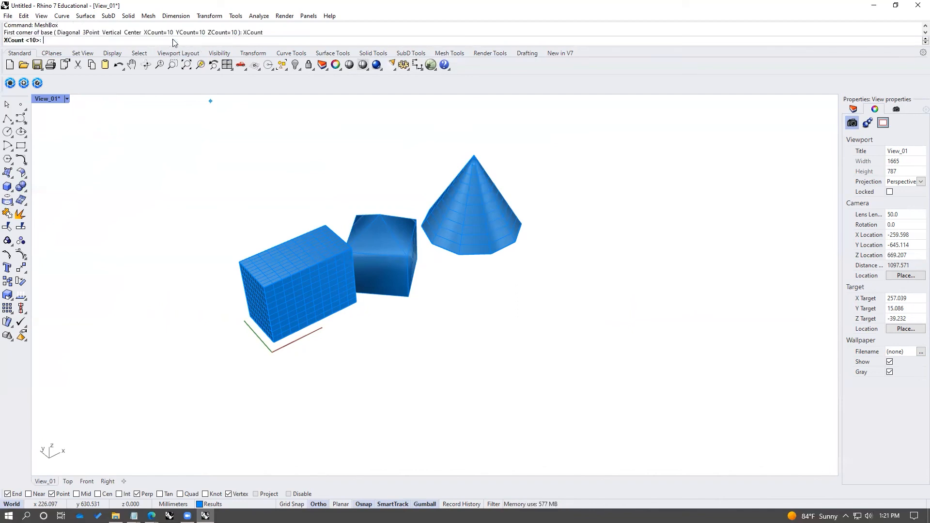
type("1")
key("Return")
left_click(196, 40)
type("2")
key("Return")
left_click(230, 40)
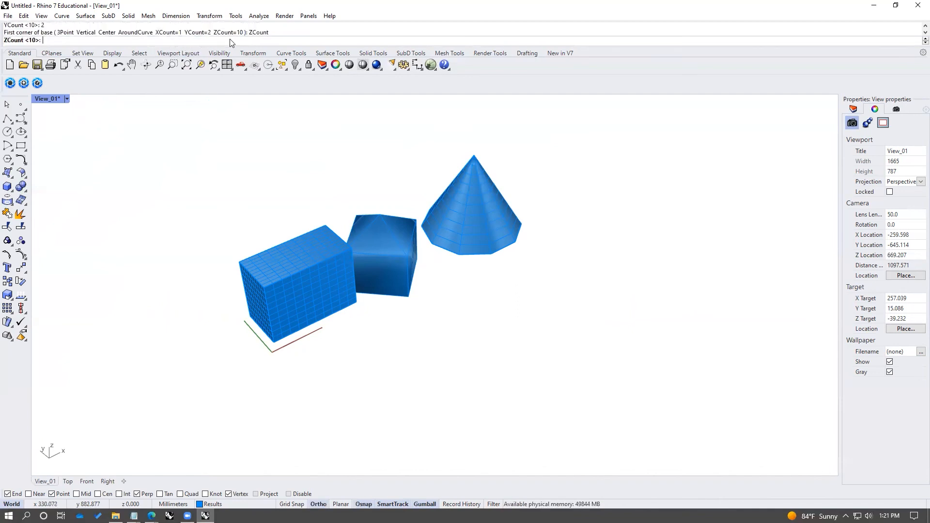
type("2")
key("Return")
left_click(416, 421)
left_click(425, 347)
key("Return")
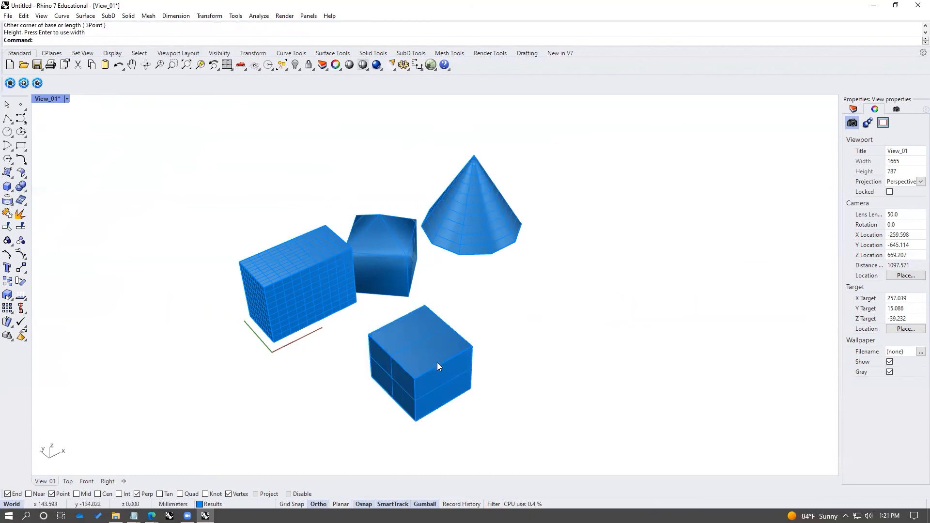
Examine how the new box's faces are divided in each direction.
scroll(437, 362, "up", 2)
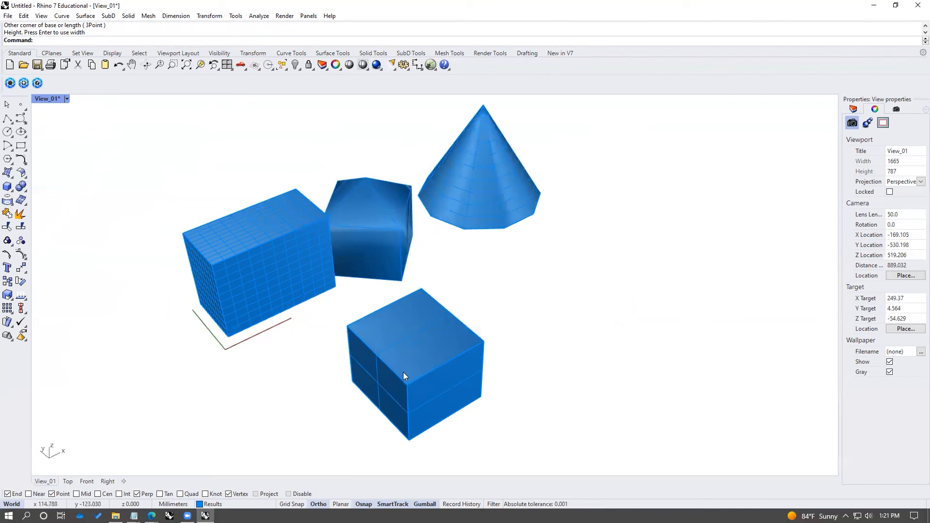
right_click_drag(400, 377, 506, 358)
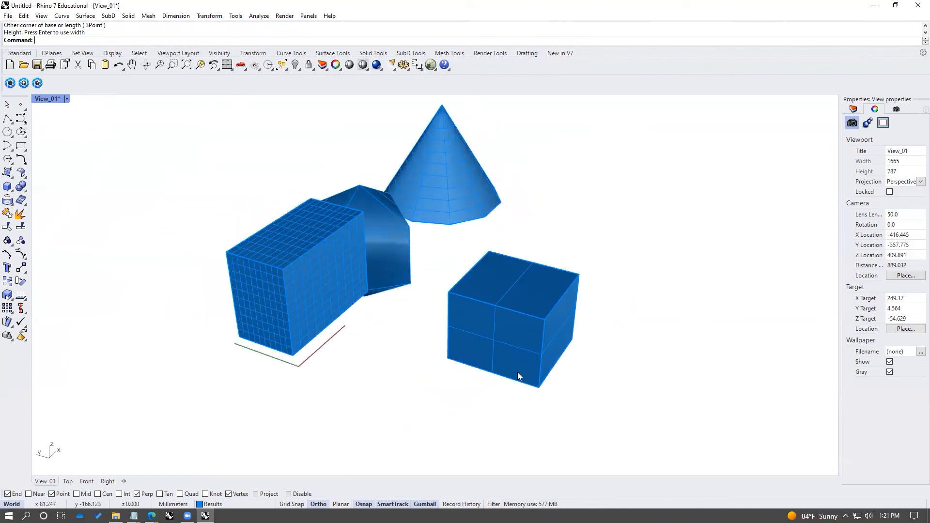
left_click(508, 366)
key("Escape")
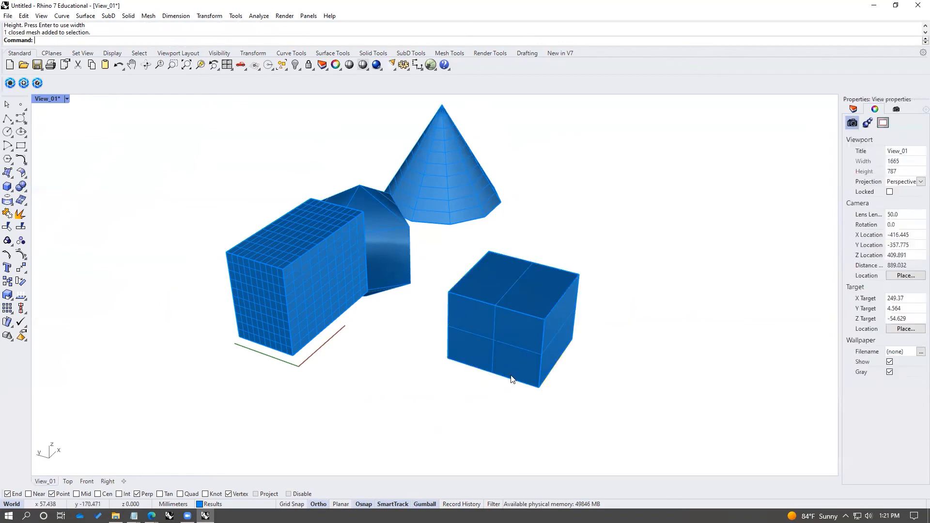
right_click_drag(504, 342, 333, 330)
scroll(300, 361, "up", 4)
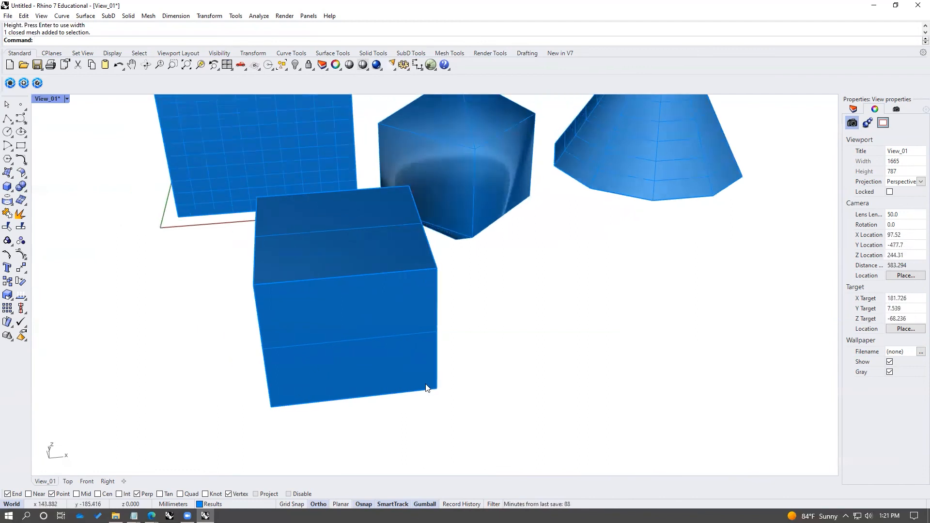
right_click_drag(376, 336, 460, 353)
right_click_drag(652, 408, 687, 182)
right_click_drag(729, 126, 555, 341)
scroll(555, 341, "down", 6)
Create a mesh sphere beside the new box with 8 vertical faces and 8 around faces.
type("MeshSphere")
key("Return")
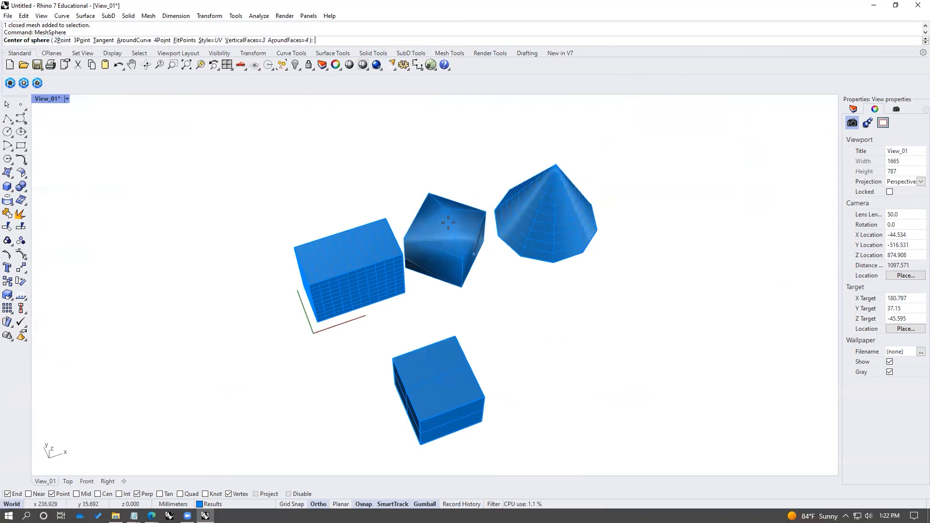
left_click(278, 41)
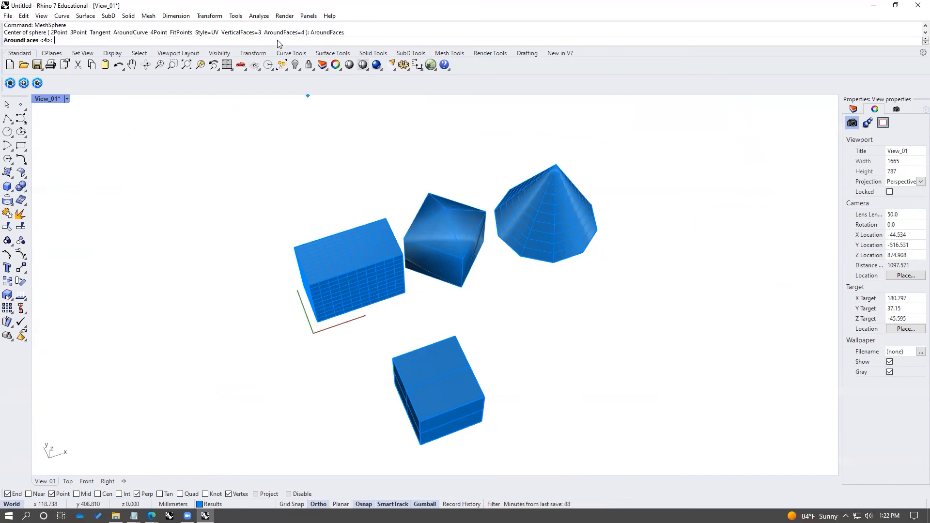
type("8")
key("Return")
left_click(256, 41)
type("8")
key("Return")
left_click(532, 355)
left_click(584, 364)
right_click_drag(588, 365, 250, 111)
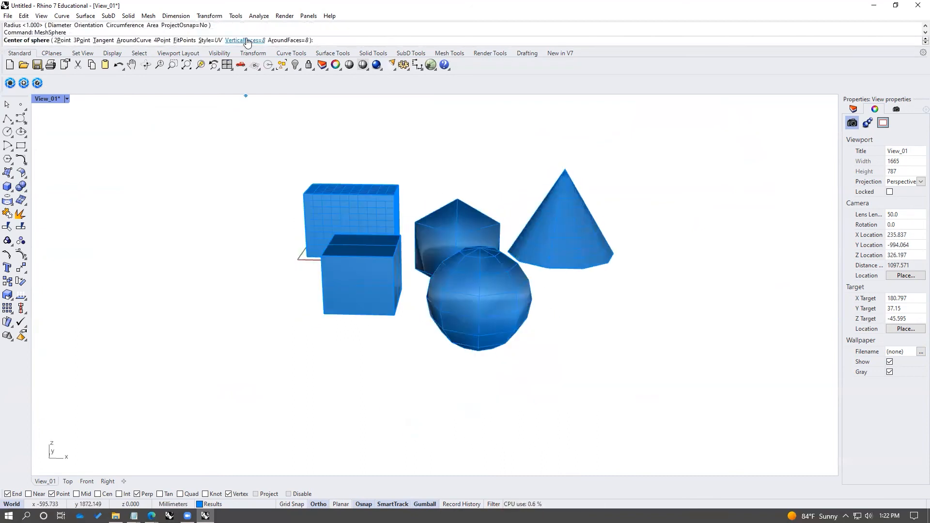
Create another mesh sphere in front of the other meshes with 40 vertical faces and 40 around faces.
left_click(244, 40)
type("40")
key("Return")
left_click(288, 41)
type("40")
key("Return")
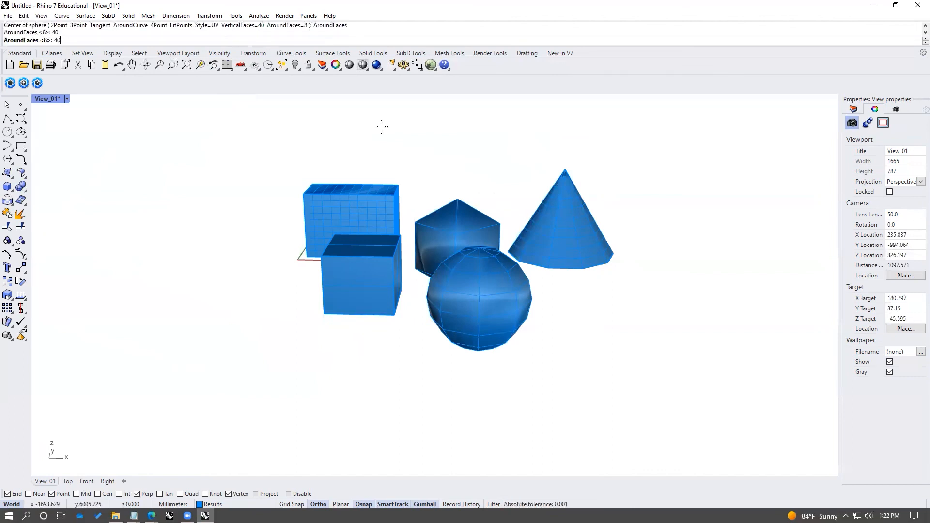
left_click(489, 400)
left_click(509, 387)
Zoom to the finely divided sphere and compare its smoothness with the coarser meshes.
right_click_drag(508, 388, 611, 331)
left_click(699, 317)
type("zs")
key("Return")
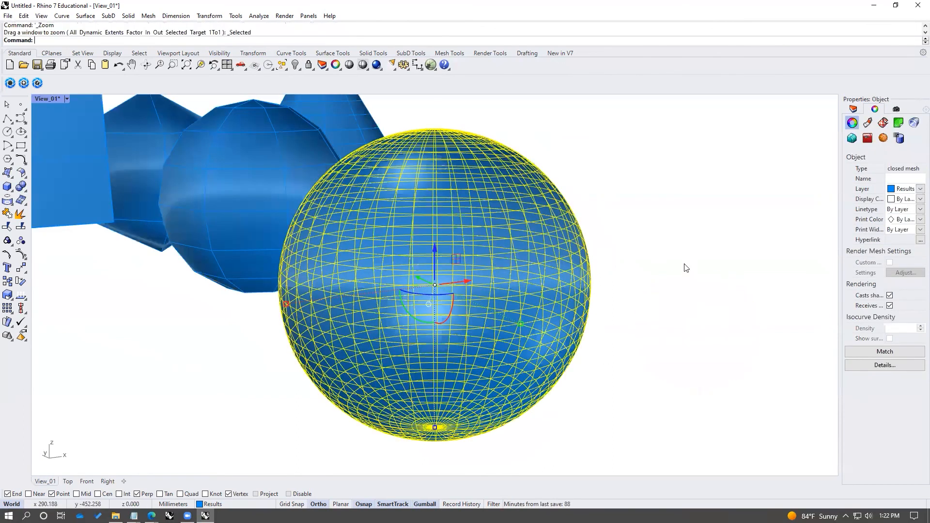
key("Escape")
right_click_drag(443, 190, 386, 208)
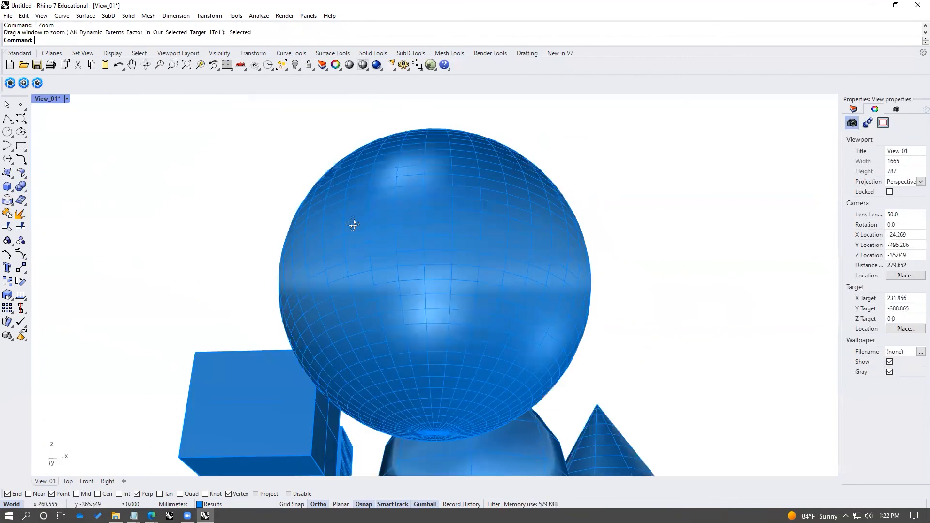
right_click_drag(400, 272, 386, 298)
scroll(396, 288, "down", 3)
left_click(397, 288)
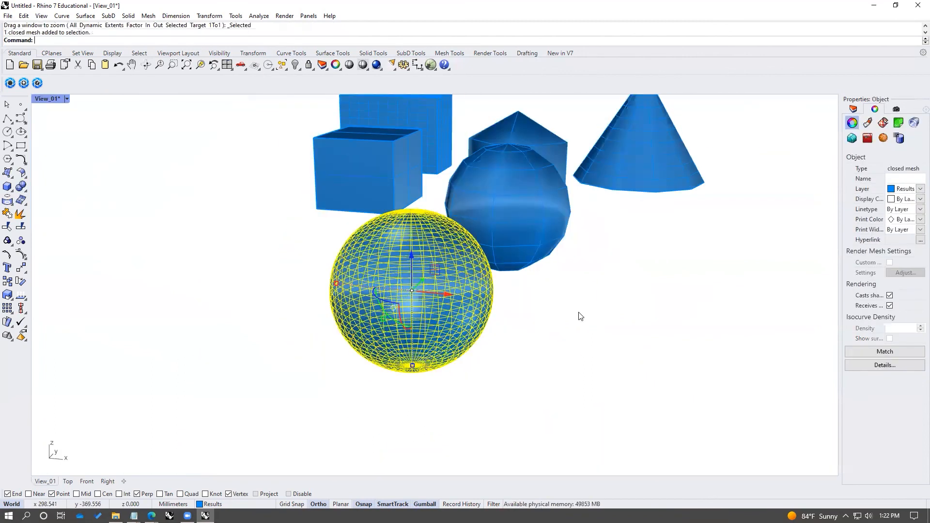
key("Escape")
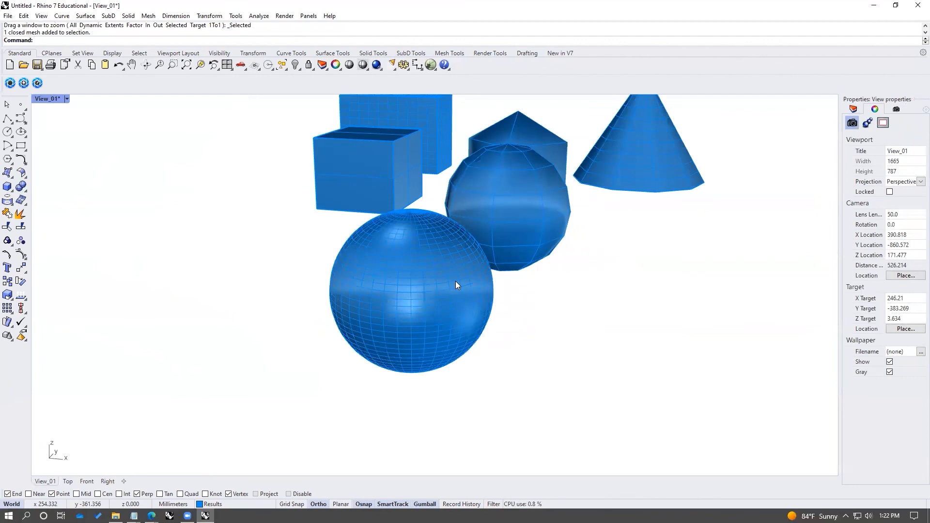
scroll(455, 281, "down", 2)
right_click_drag(477, 279, 410, 320)
scroll(382, 319, "up", 2)
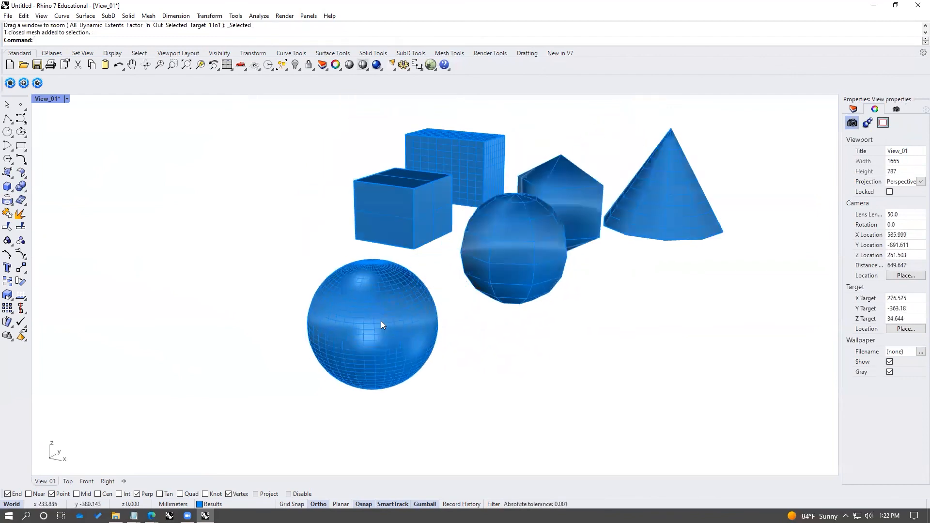
scroll(368, 329, "down", 3)
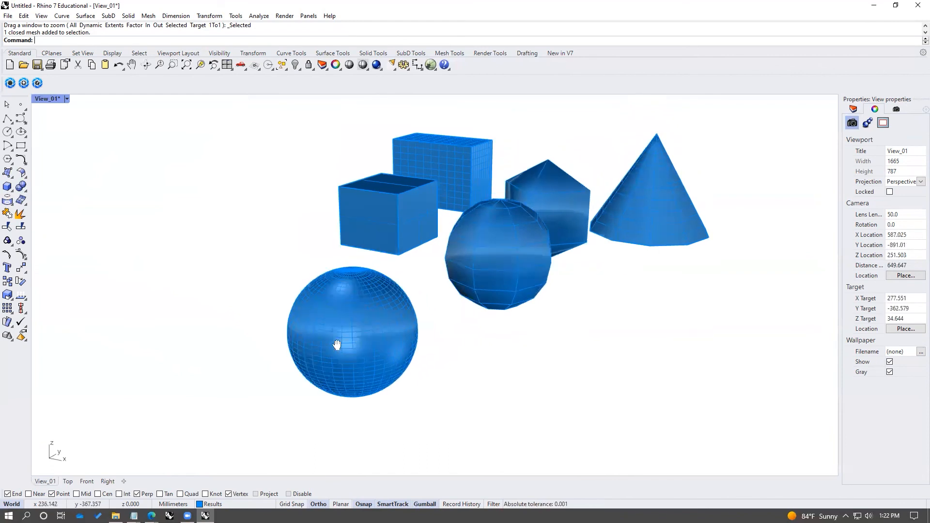
Duplicate the finely divided sphere so that three spheres overlap.
key("ctrl+a")
right_click_drag(696, 395, 464, 371)
left_click(412, 392)
left_click_drag(464, 371, 549, 301, "alt")
key("Escape")
right_click_drag(517, 348, 517, 335)
Merge the overlapping fine spheres with MeshBooleanUnion.
type("Mesh")
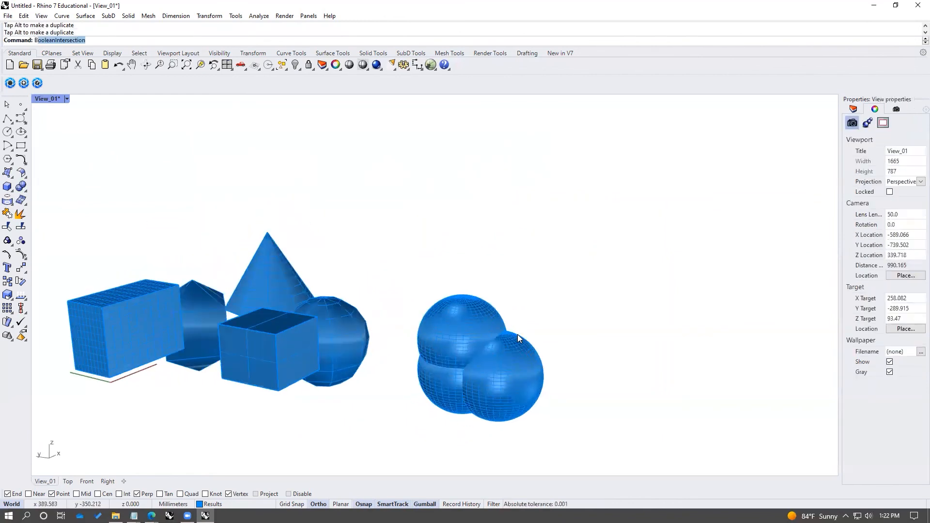
type("BooleanUnion")
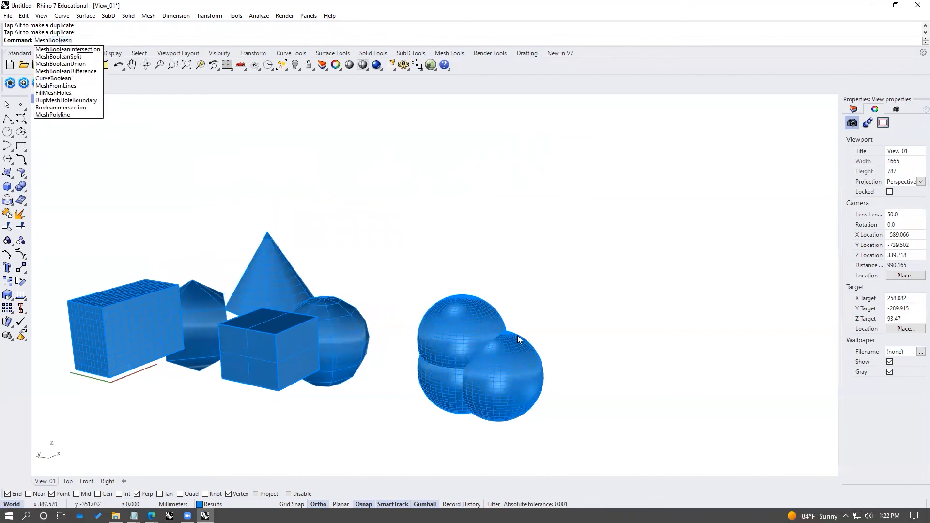
key("Return")
left_click(517, 335)
key("Return")
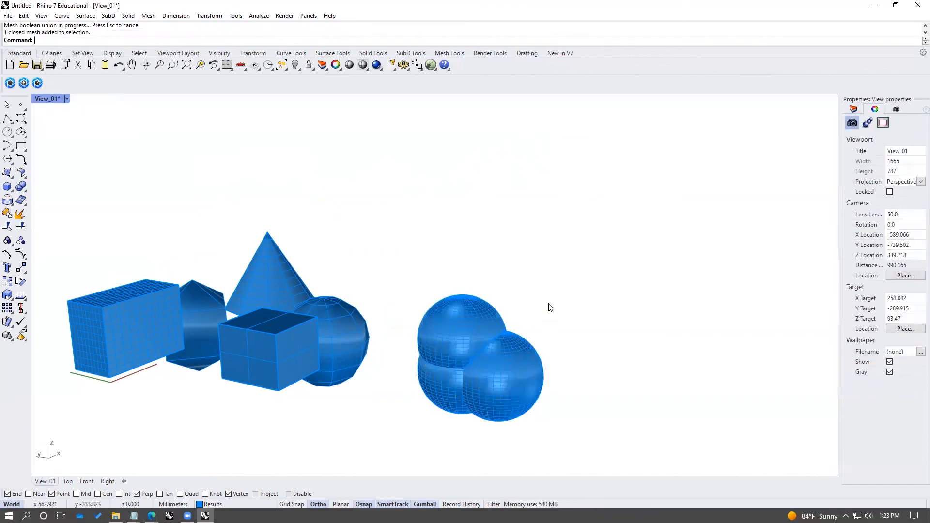
Cut one sphere's volume away from the overlapping spheres with MeshBooleanDifference and inspect the cut mesh.
scroll(464, 331, "up", 5)
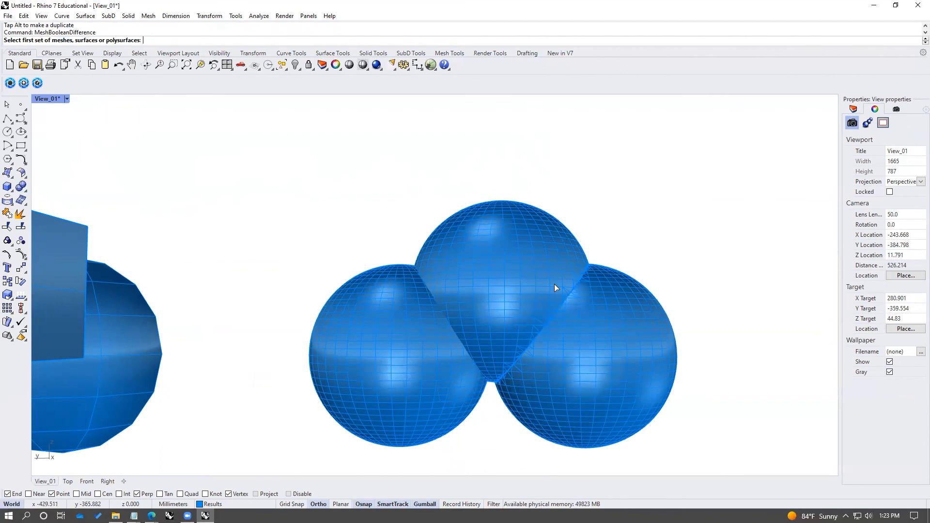
left_click(554, 284)
key("Return")
right_click_drag(557, 197, 513, 309)
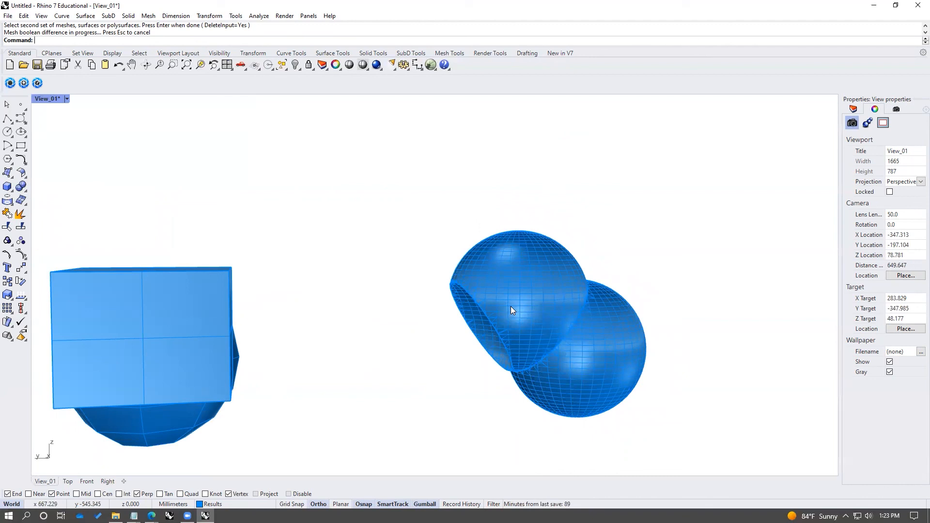
left_click(510, 306)
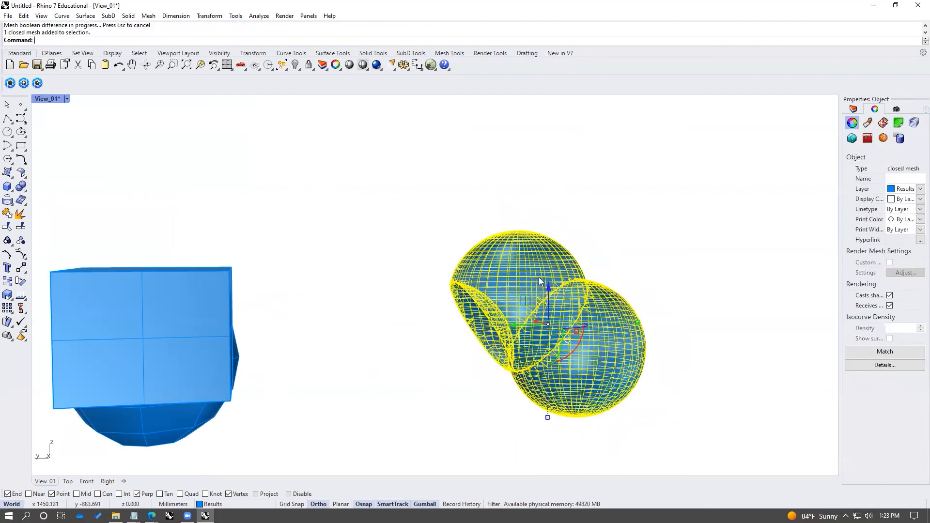
left_click(624, 204)
Select all the meshes in the scene and delete them.
scroll(626, 213, "down", 2)
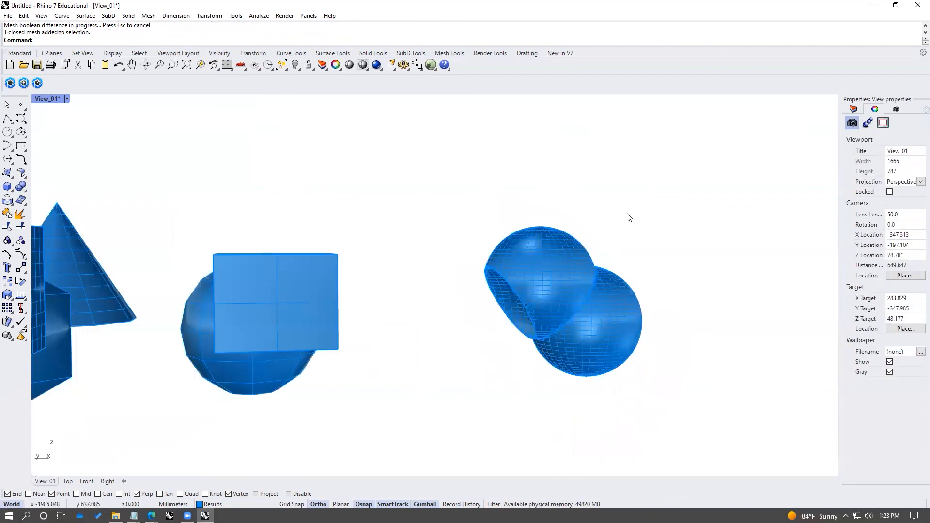
scroll(627, 216, "down", 2)
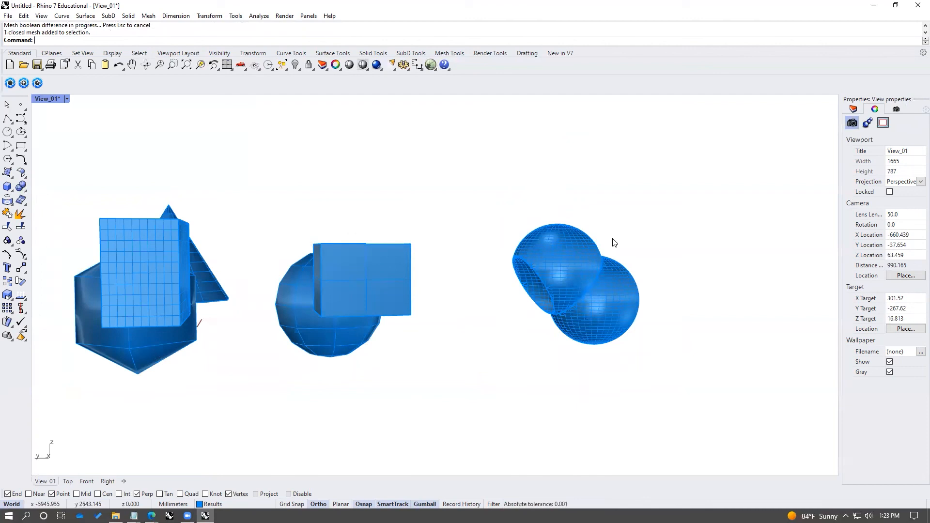
right_click_drag(614, 243, 720, 277)
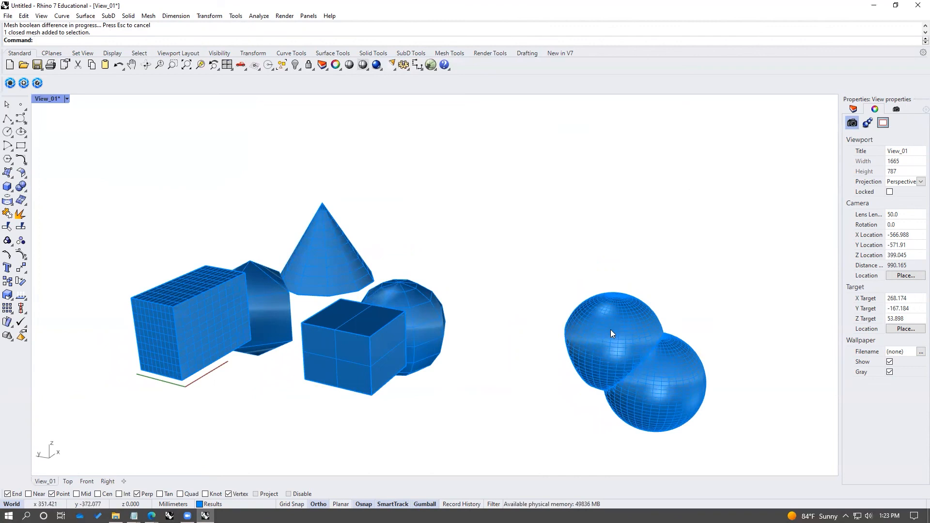
left_click_drag(694, 143, 152, 421)
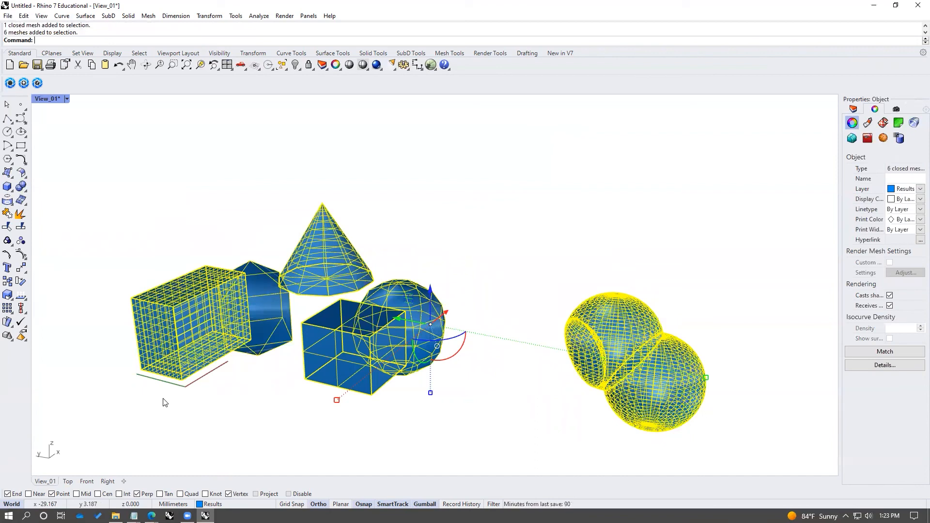
key("Delete")
right_click_drag(164, 403, 367, 322)
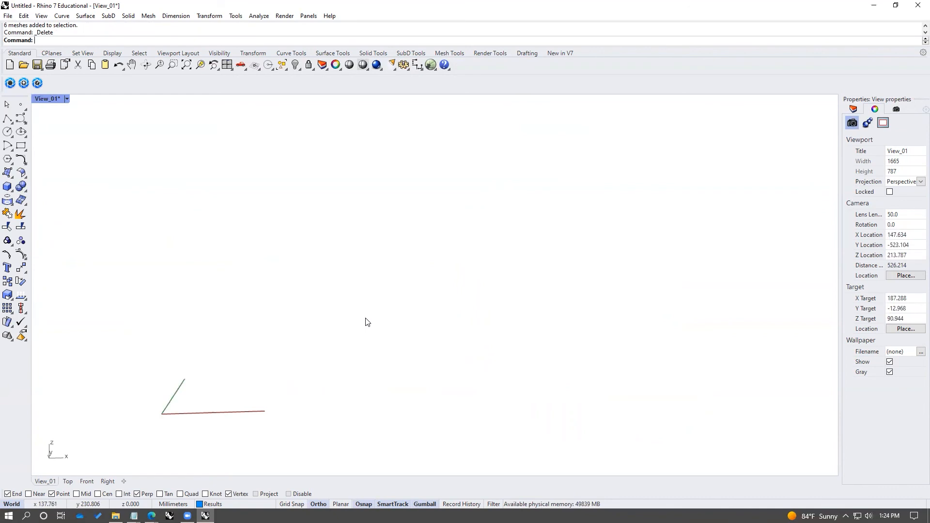